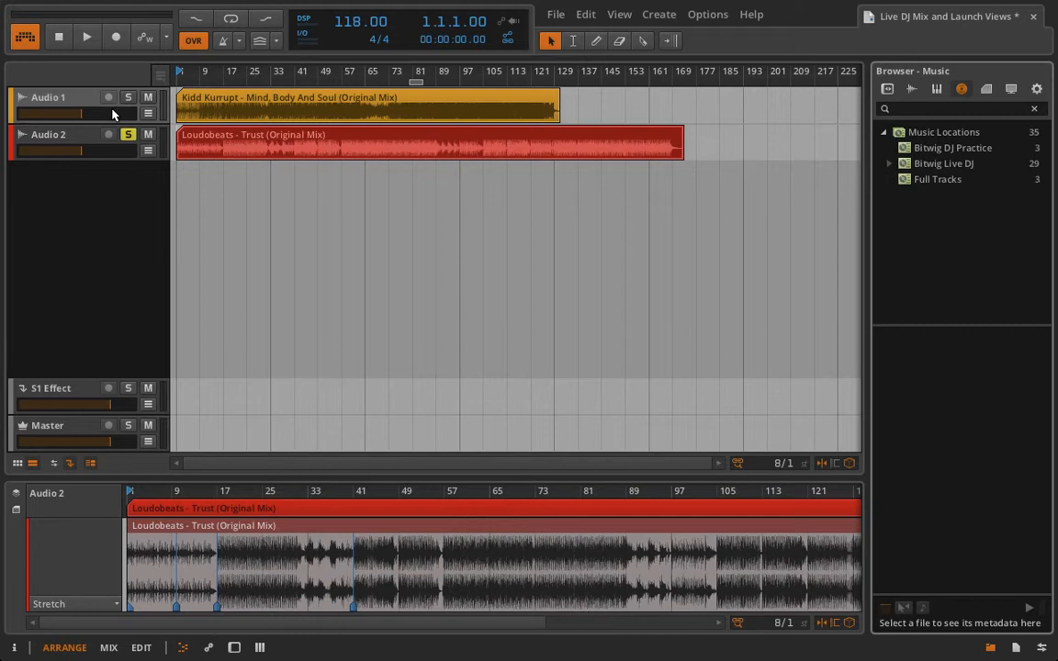
# Inspect both arranged audio clips, glance at the mixer view, and list the contents of the Bitwig Live DJ music location.
pyautogui.click(260, 111)
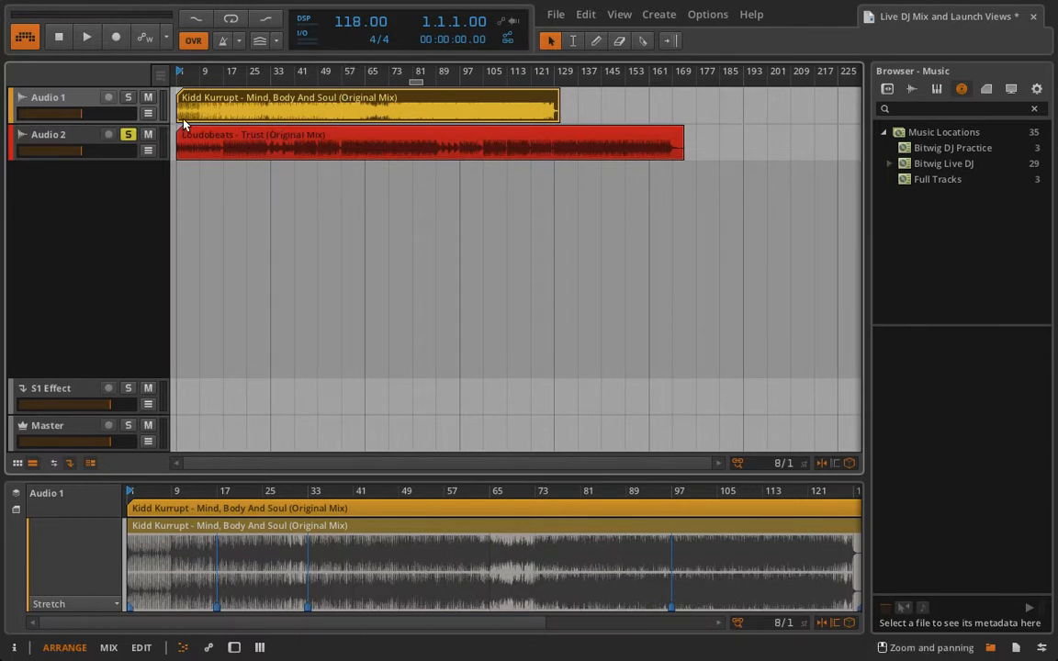
pyautogui.click(370, 140)
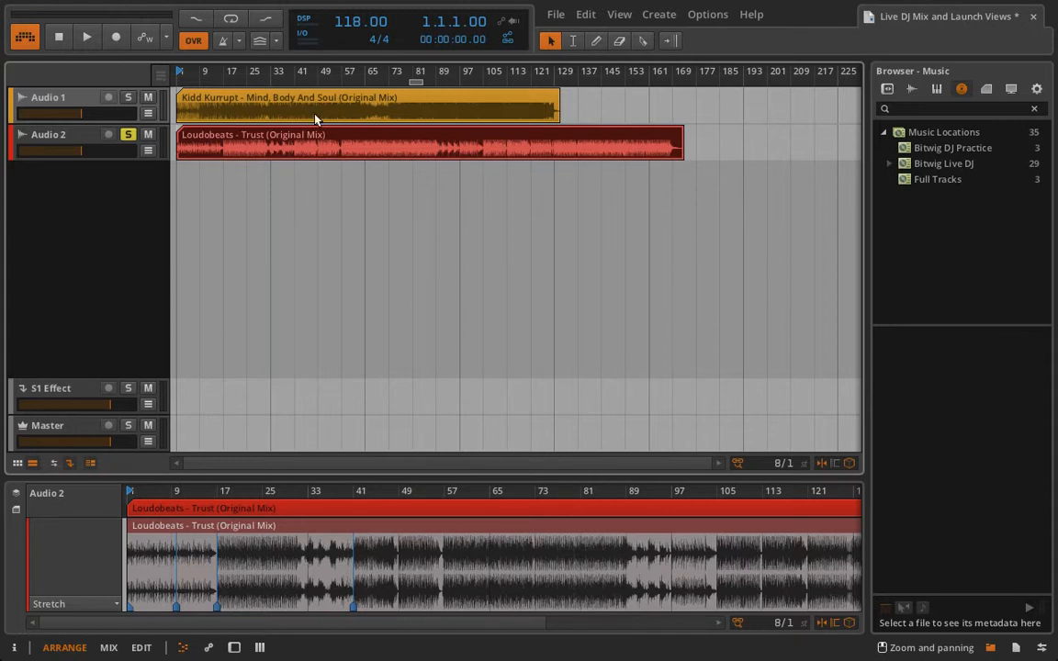
pyautogui.click(108, 648)
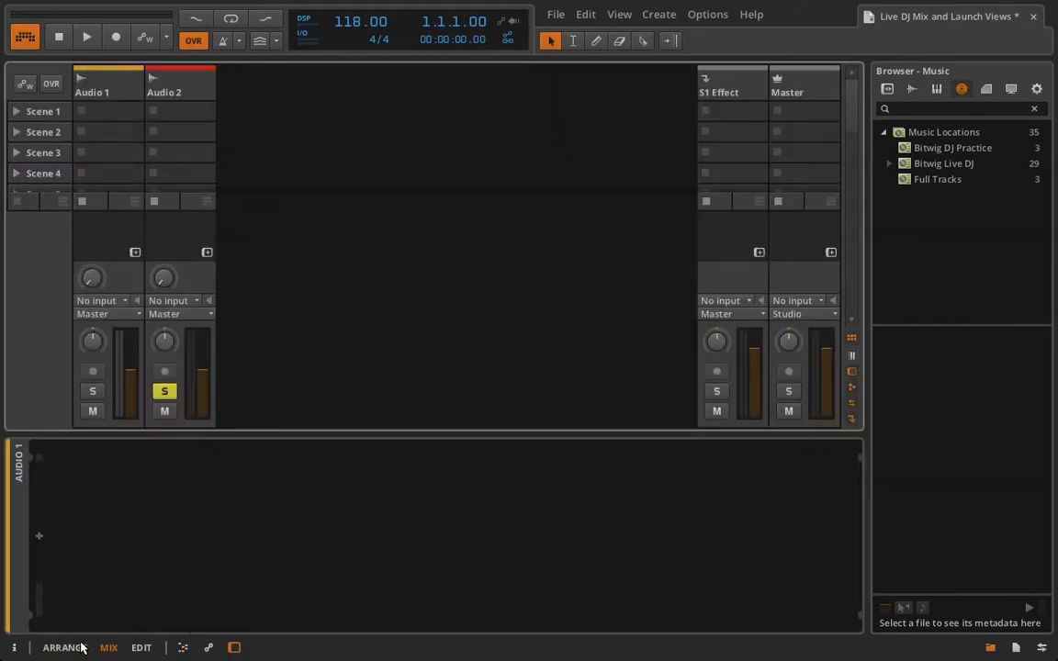
pyautogui.click(79, 649)
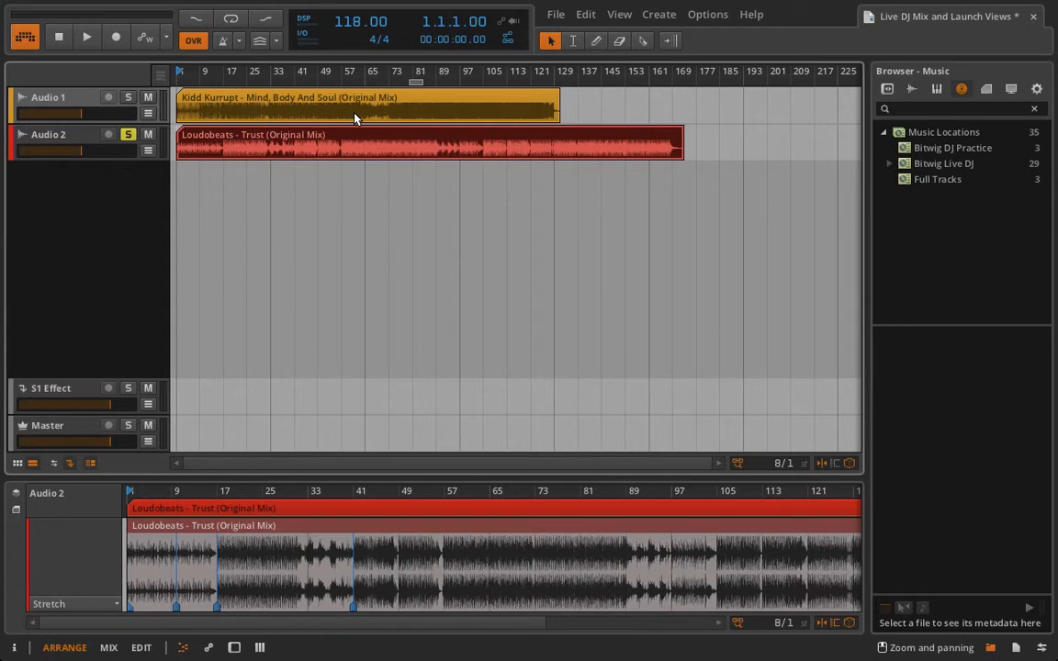
pyautogui.click(891, 164)
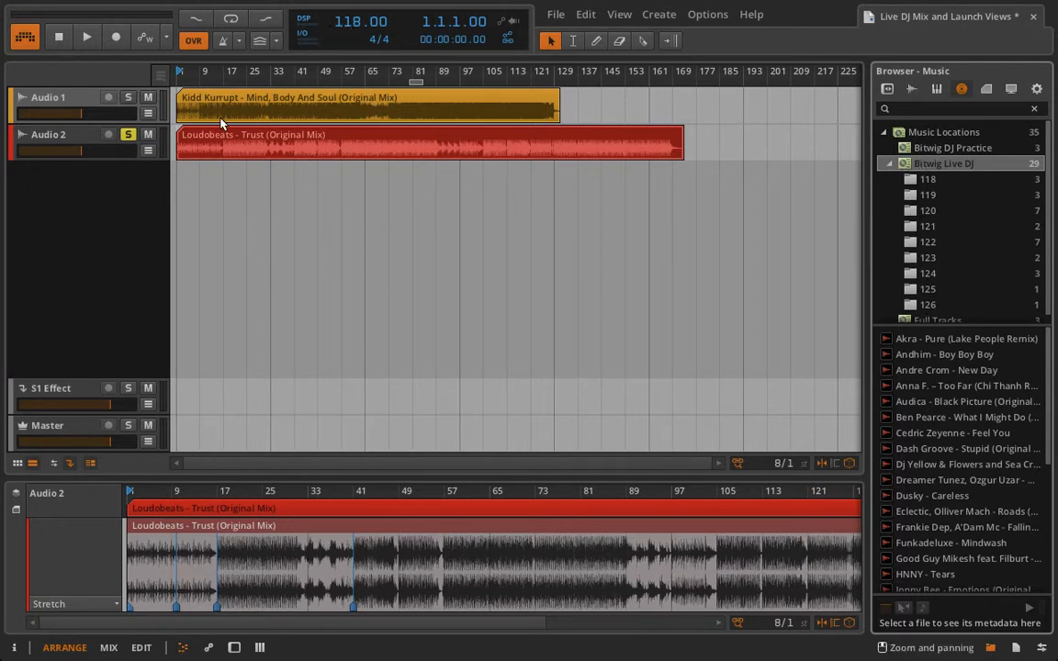
# Create a new project and show its mixer view with the inspector panel hidden.
pyautogui.click(555, 15)
pyautogui.click(557, 38)
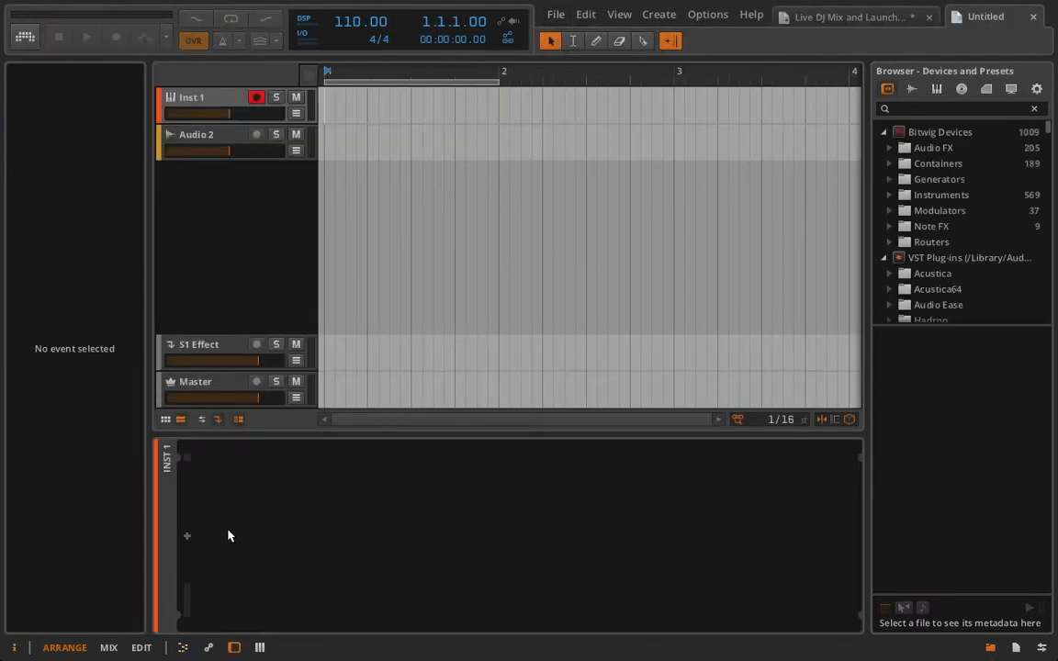
pyautogui.click(107, 649)
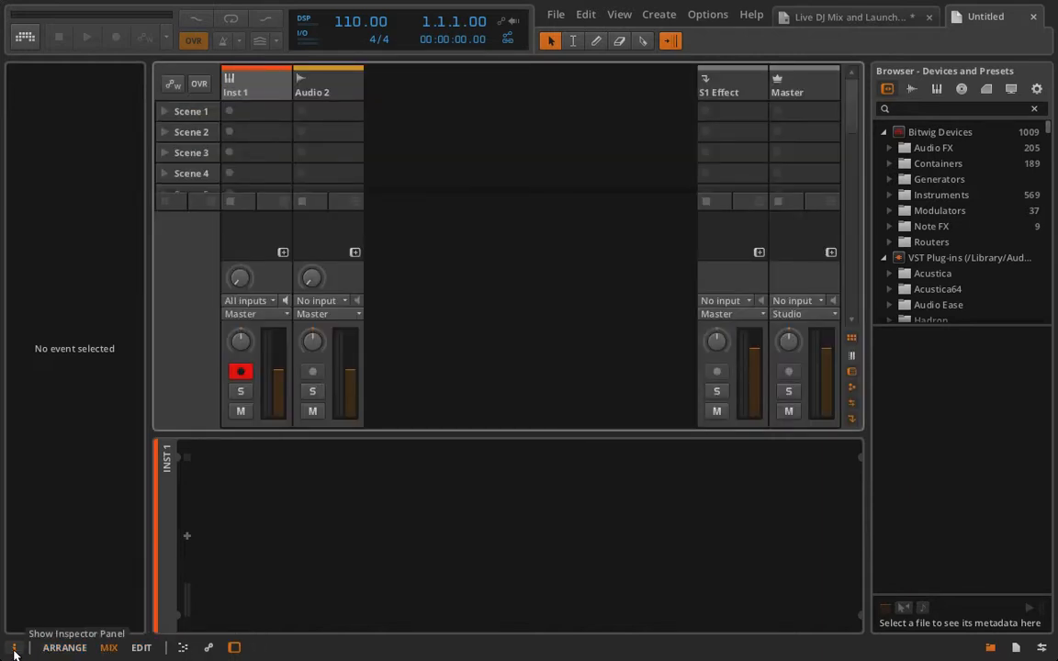
pyautogui.click(15, 651)
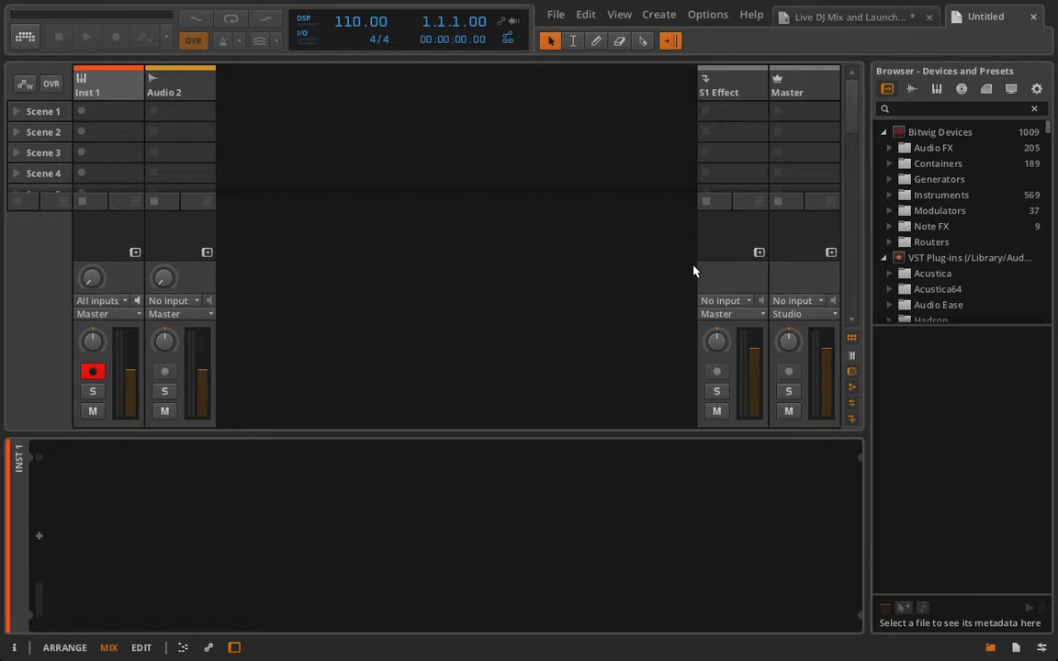
# Hide the devices, sends, input/output and effect track sections of the mixer, keeping the clip launcher displayed.
pyautogui.click(852, 340)
pyautogui.click(852, 339)
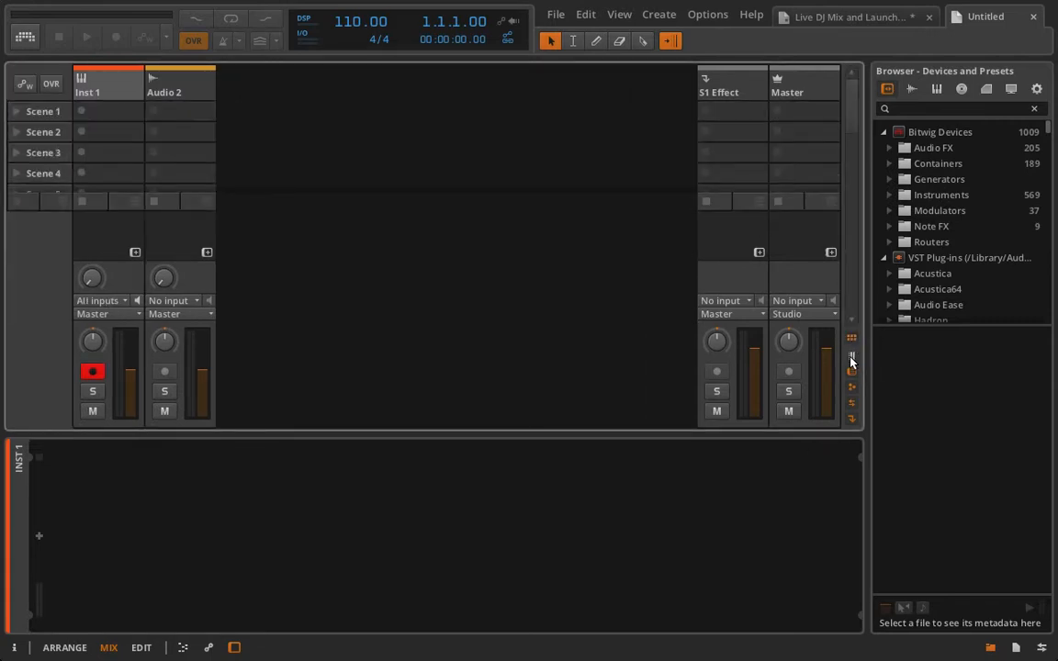
pyautogui.click(851, 371)
pyautogui.click(851, 386)
pyautogui.click(851, 402)
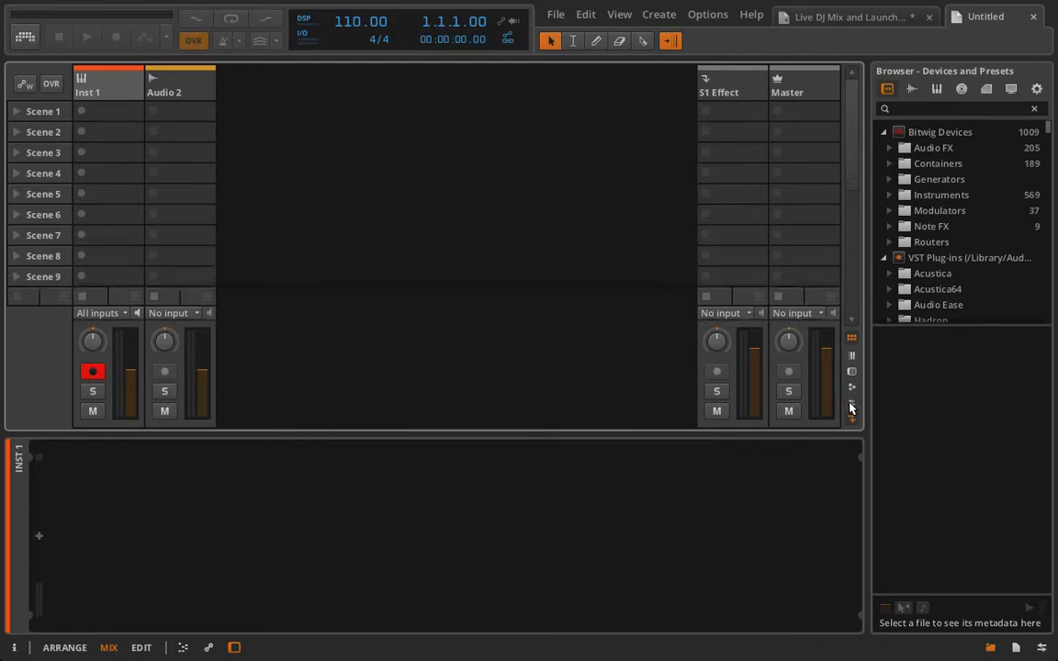
pyautogui.click(850, 417)
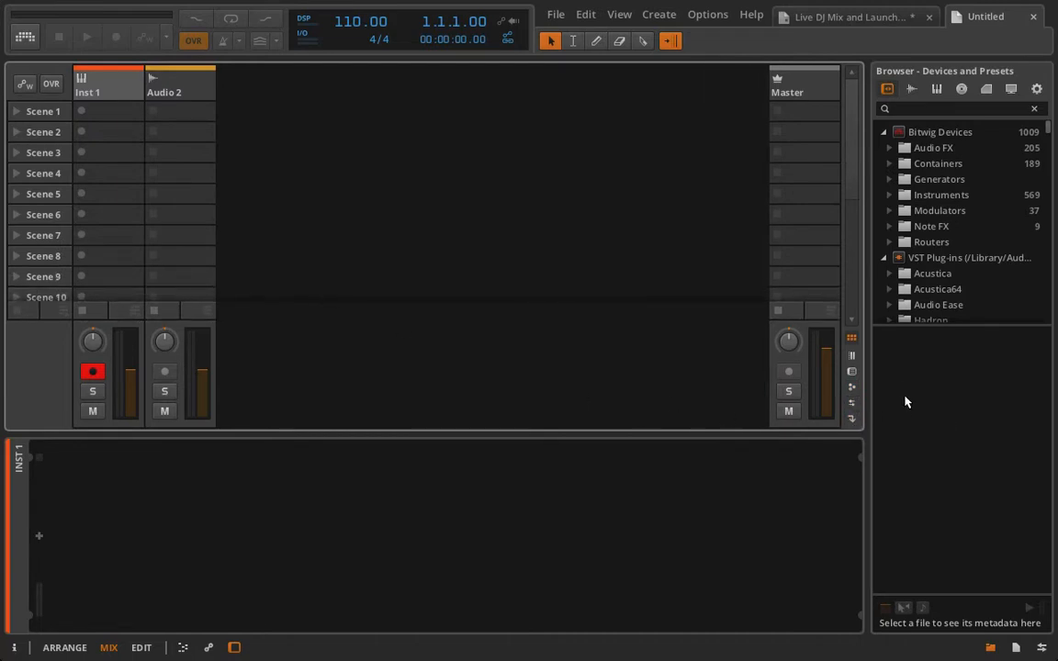
pyautogui.click(852, 339)
pyautogui.click(852, 340)
# Delete the Inst 1 track and add a second audio track.
pyautogui.click(96, 89)
pyautogui.press('Delete')
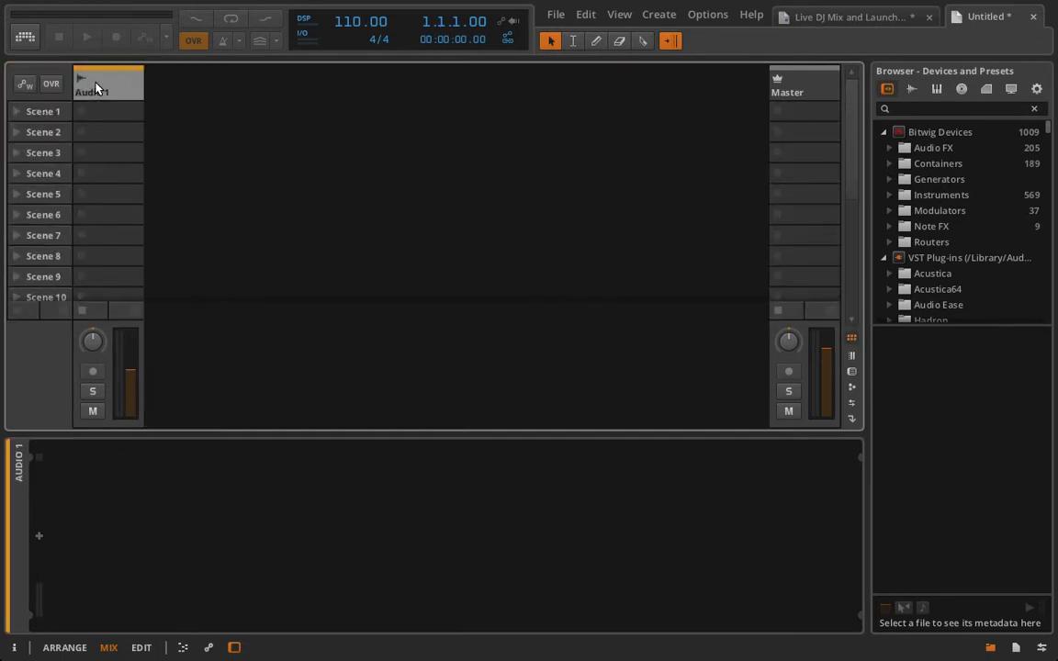
pyautogui.rightClick(205, 100)
pyautogui.click(246, 123)
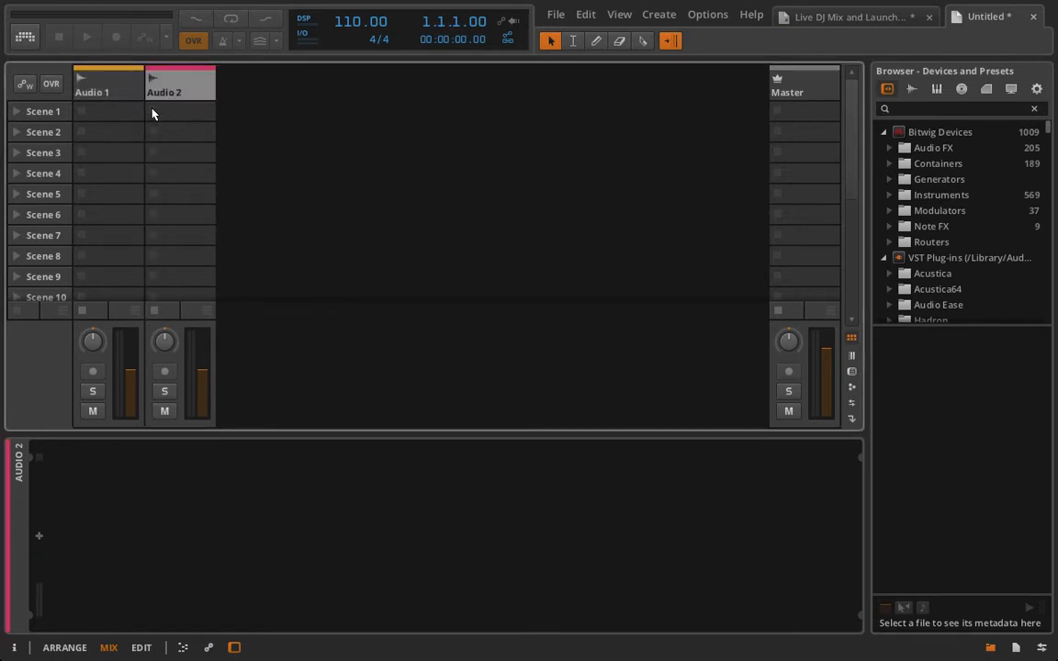
# Rename the two audio tracks as Deck 1 and Deck 2.
pyautogui.click(113, 87)
pyautogui.doubleClick(114, 89)
pyautogui.write('Deck 1')
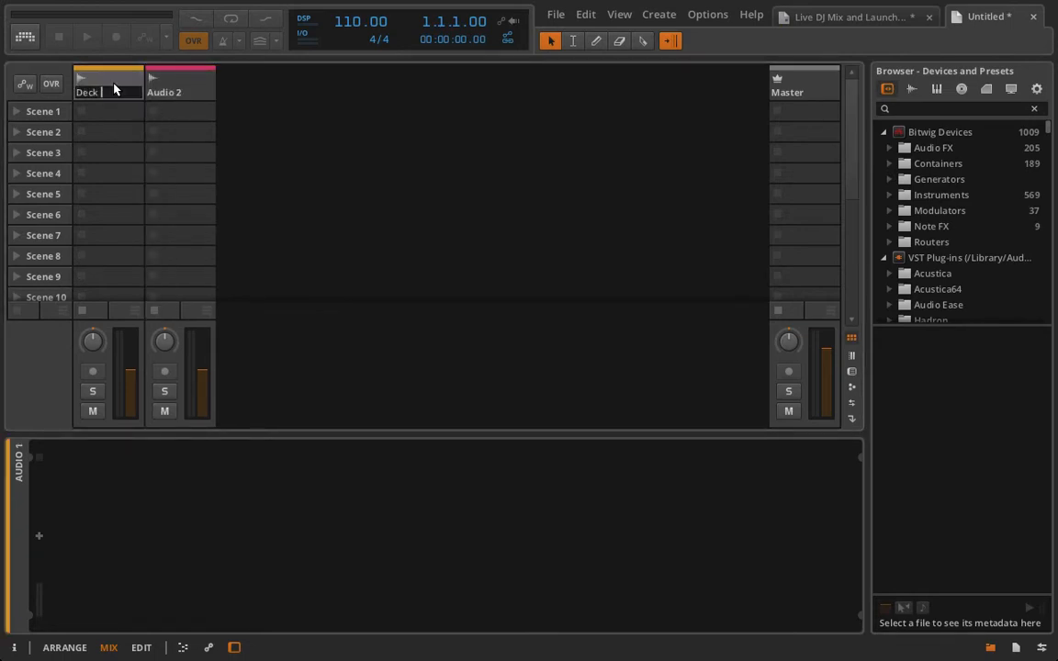
pyautogui.press('Return')
pyautogui.doubleClick(168, 95)
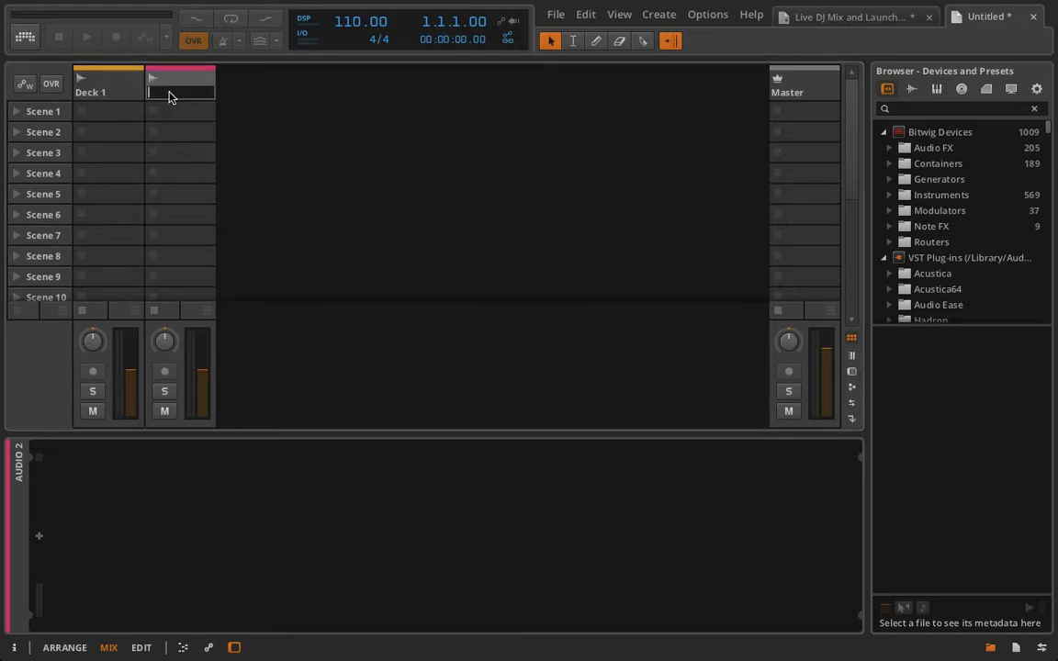
pyautogui.write('Deck 2')
pyautogui.press('Return')
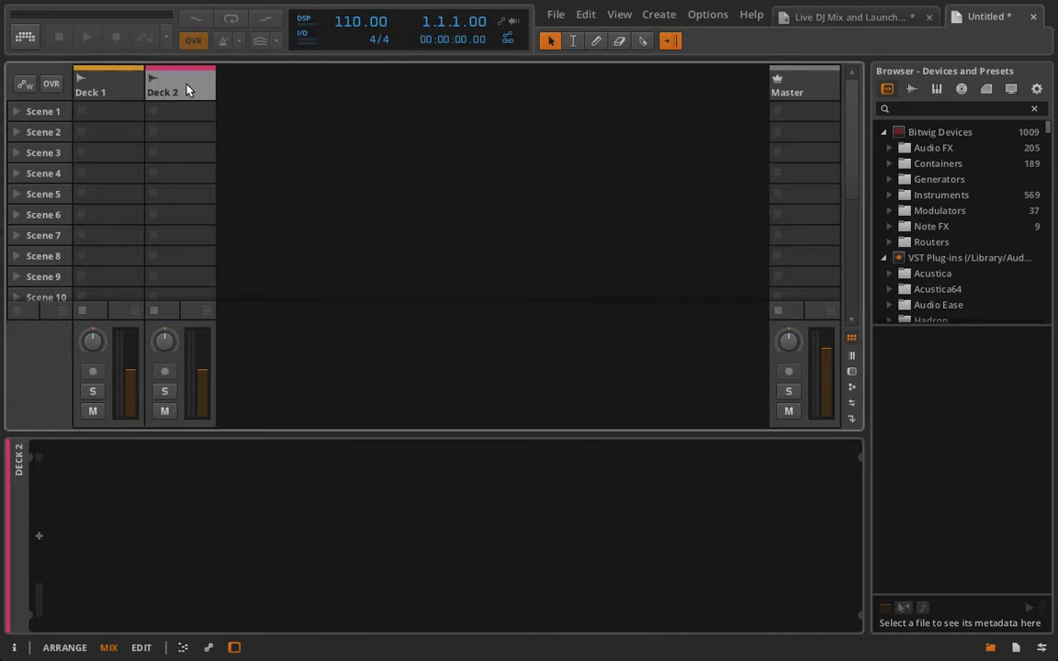
# Add a third audio track and name it FX.
pyautogui.rightClick(271, 104)
pyautogui.click(288, 126)
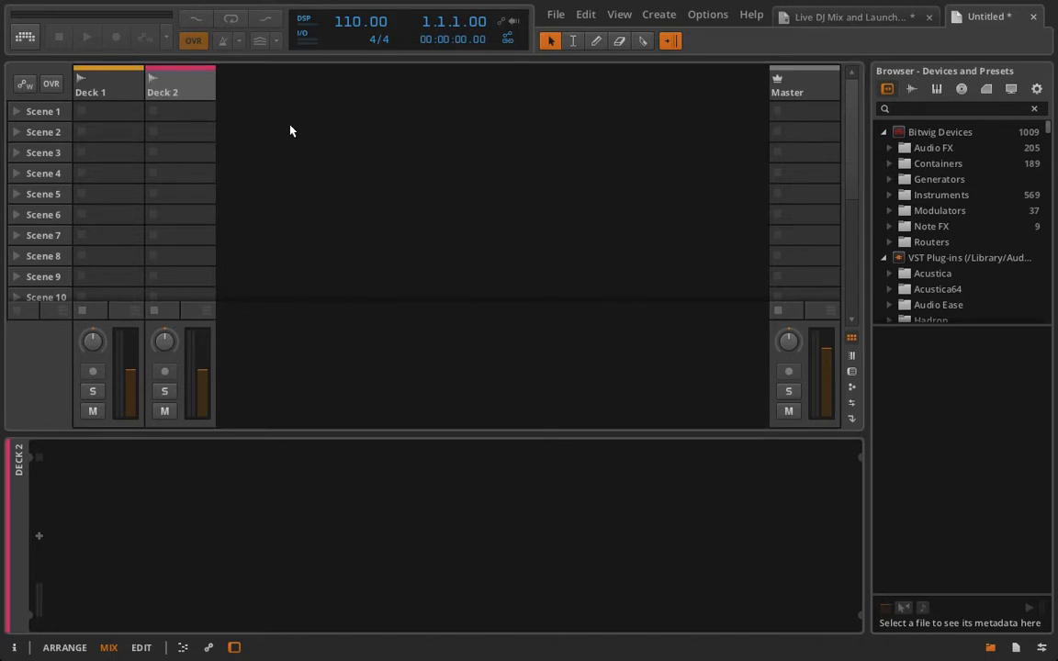
pyautogui.doubleClick(254, 94)
pyautogui.write('FX')
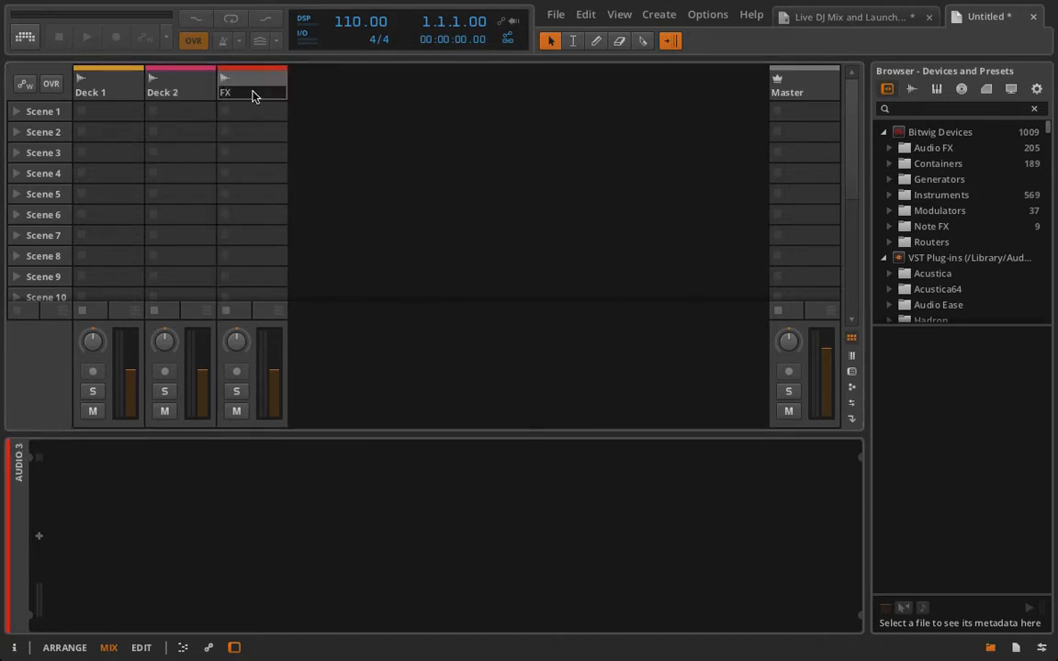
pyautogui.press('Return')
# Add a fourth audio track and name it Movie Clips, correcting the spelling of the name.
pyautogui.rightClick(319, 90)
pyautogui.click(354, 114)
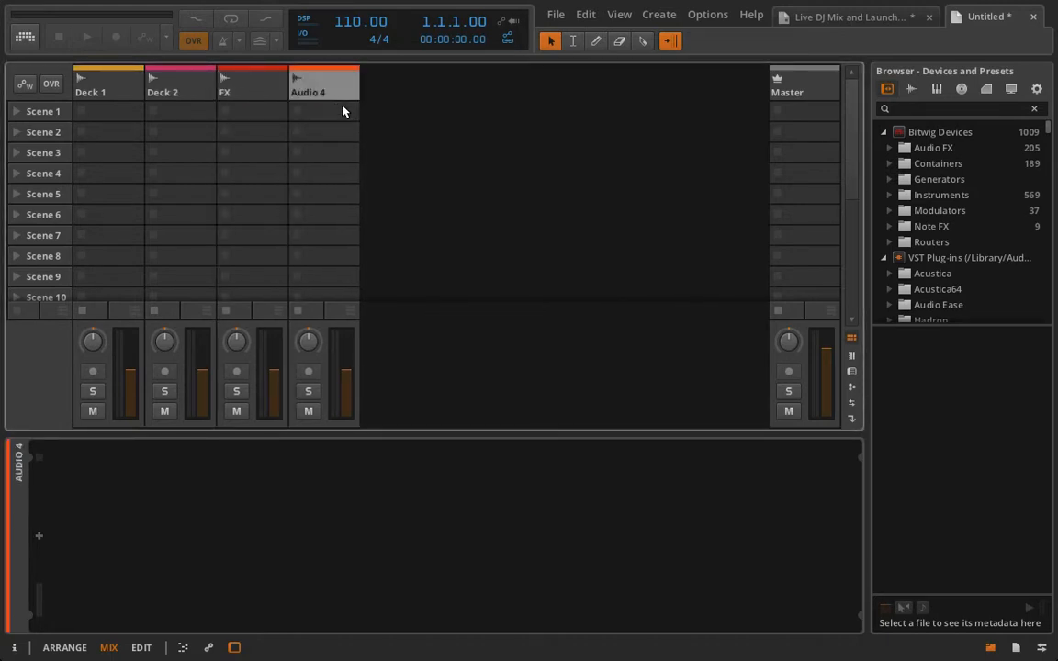
pyautogui.doubleClick(330, 94)
pyautogui.write('Movie')
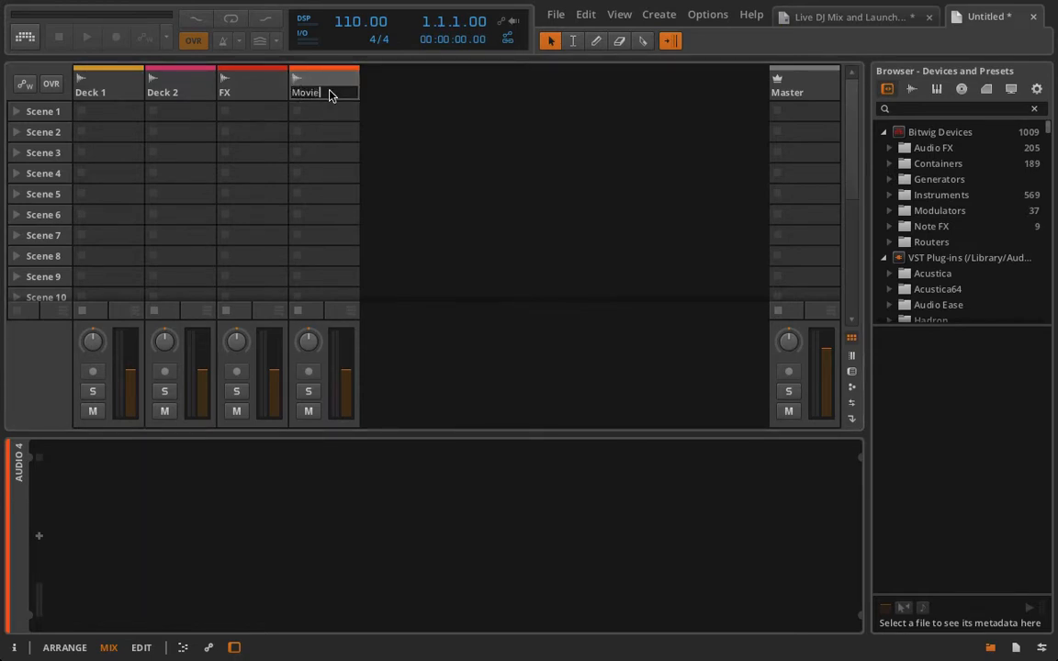
pyautogui.write(' Clips')
pyautogui.press('Return')
pyautogui.rightClick(375, 93)
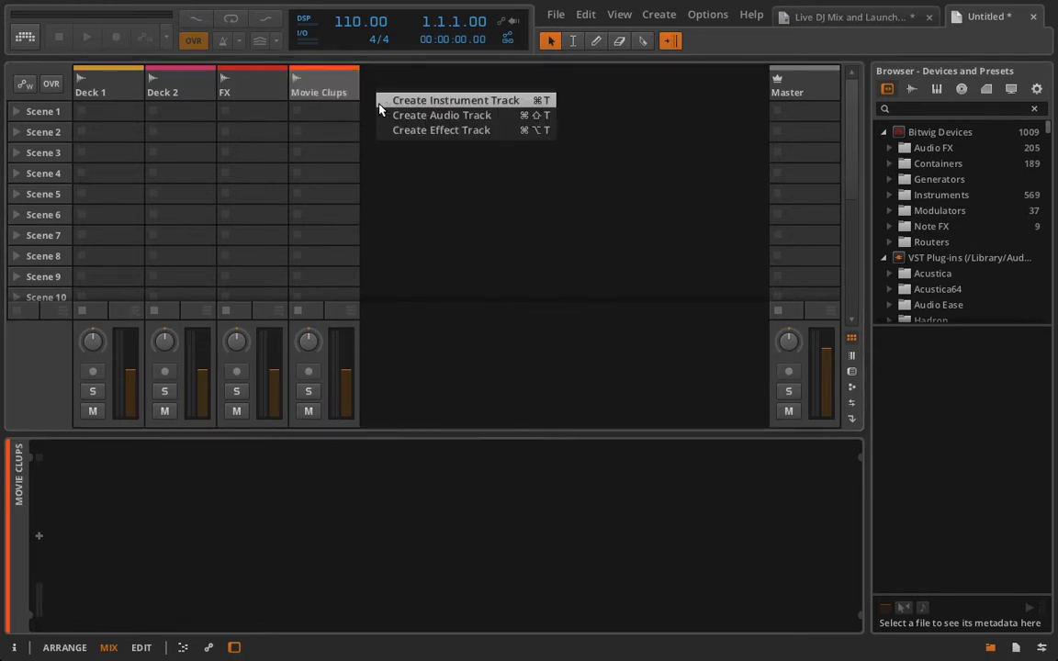
pyautogui.click(325, 97)
pyautogui.doubleClick(325, 97)
pyautogui.click(340, 95)
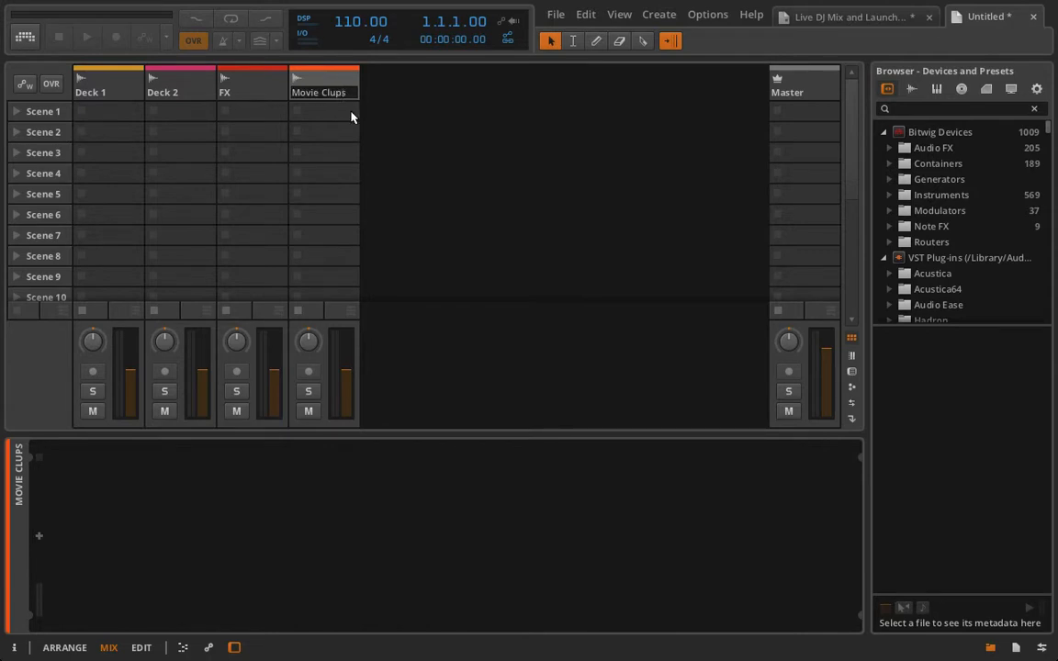
pyautogui.press('BackSpace')
pyautogui.write('i')
pyautogui.press('Return')
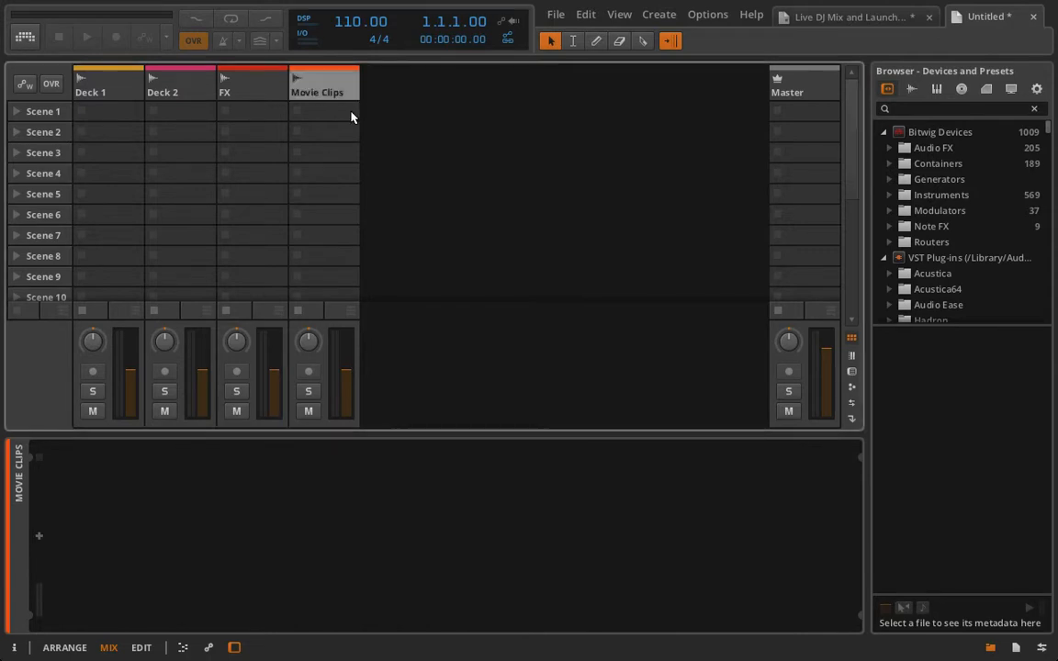
# Add a fifth audio track and name it Acapellas.
pyautogui.rightClick(463, 81)
pyautogui.click(469, 103)
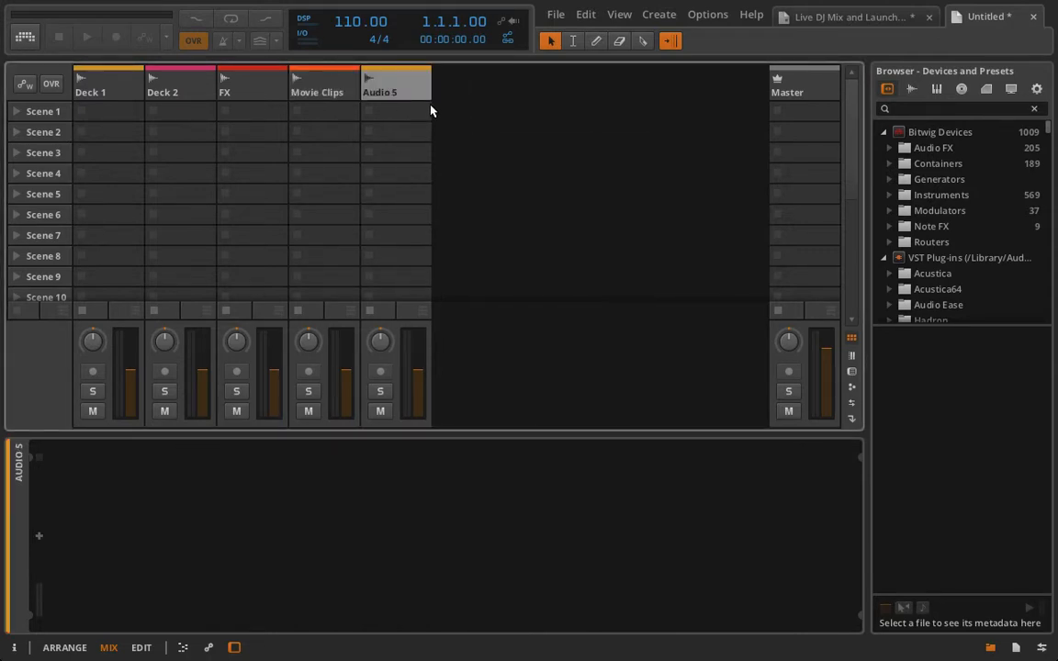
pyautogui.doubleClick(402, 99)
pyautogui.write('Ac')
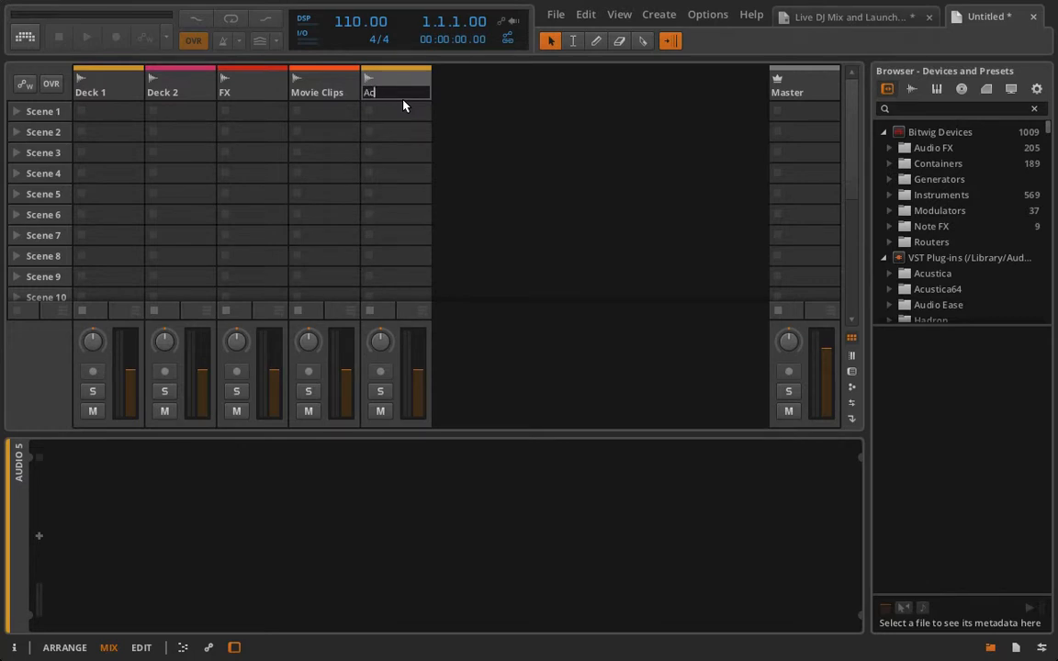
pyautogui.write('apellas')
pyautogui.press('Return')
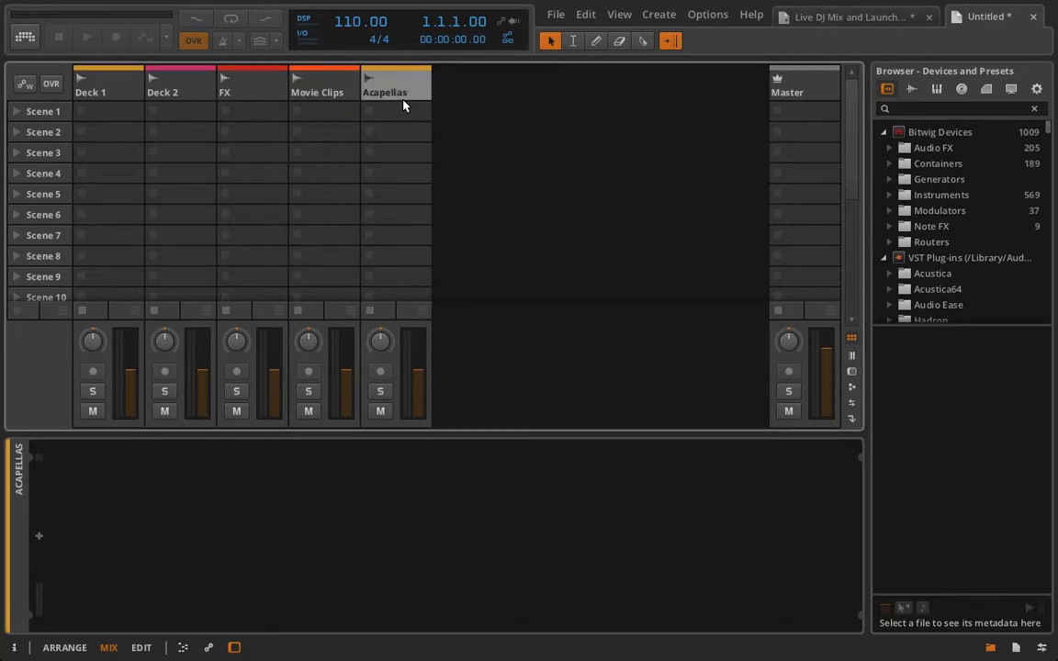
# Delete the FX, Movie Clips and Acapellas tracks, leaving only the two deck tracks.
pyautogui.click(239, 96)
pyautogui.press('Delete')
pyautogui.press('Delete')
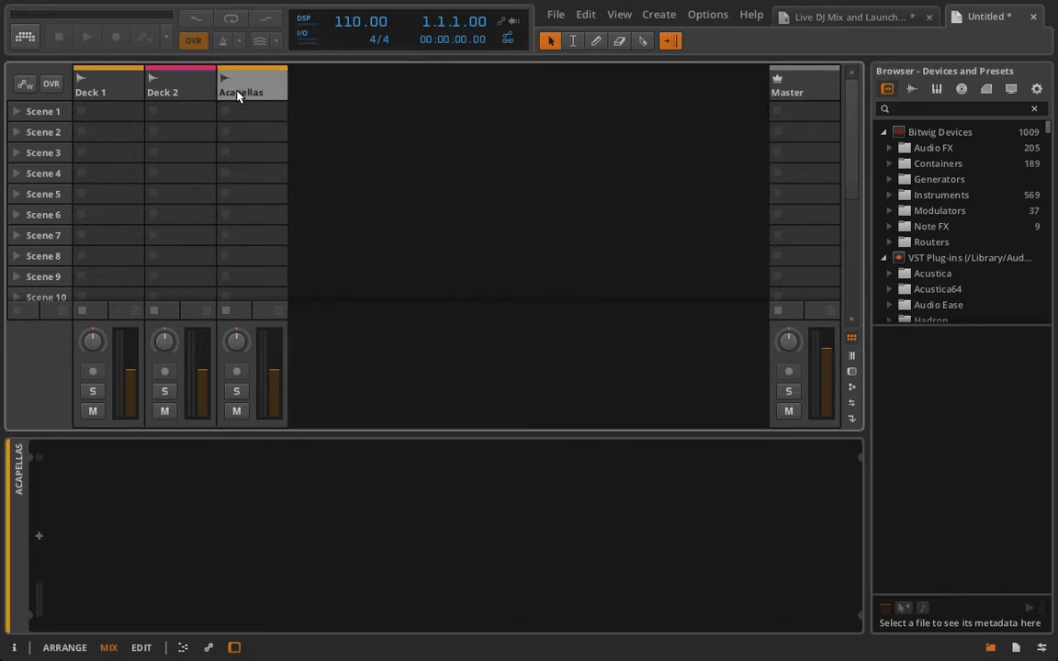
pyautogui.press('Delete')
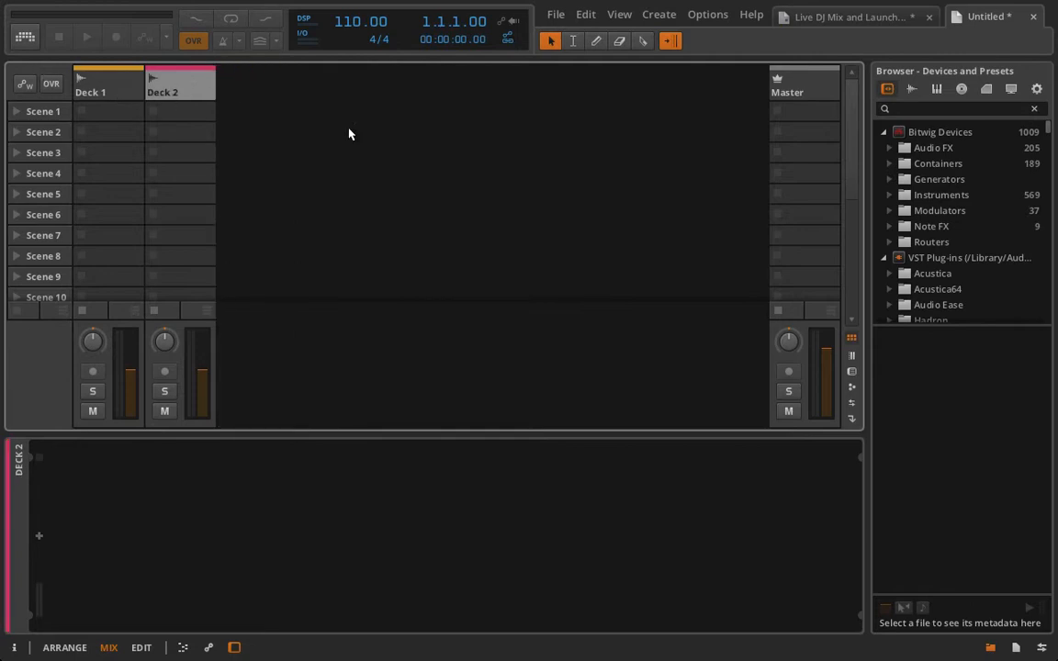
# Add a Peak Limiter device to the Master track.
pyautogui.click(795, 91)
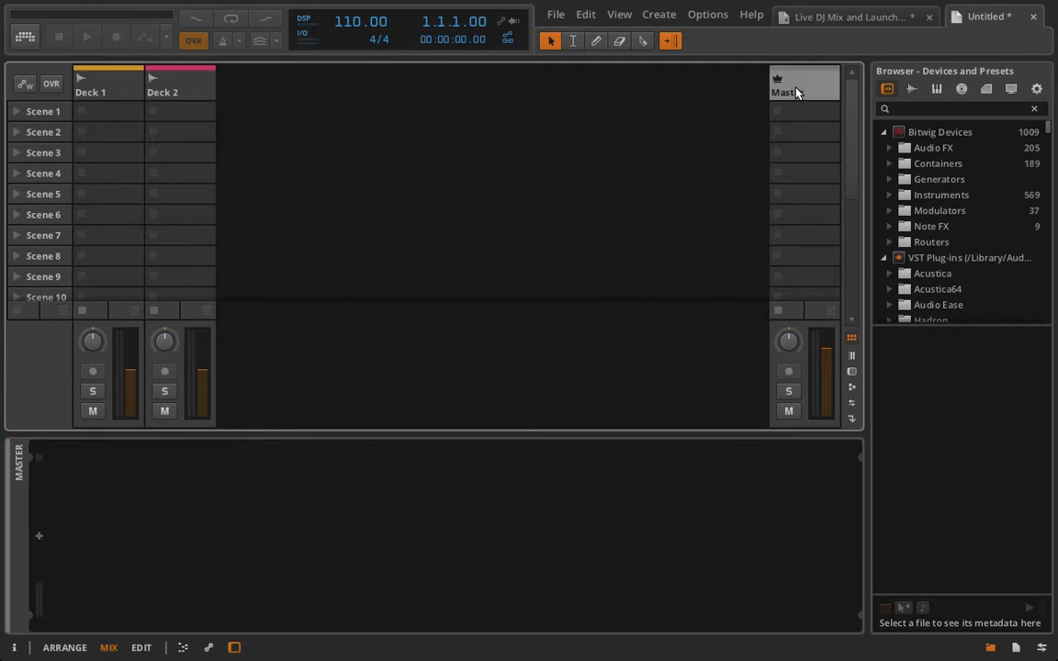
pyautogui.click(39, 538)
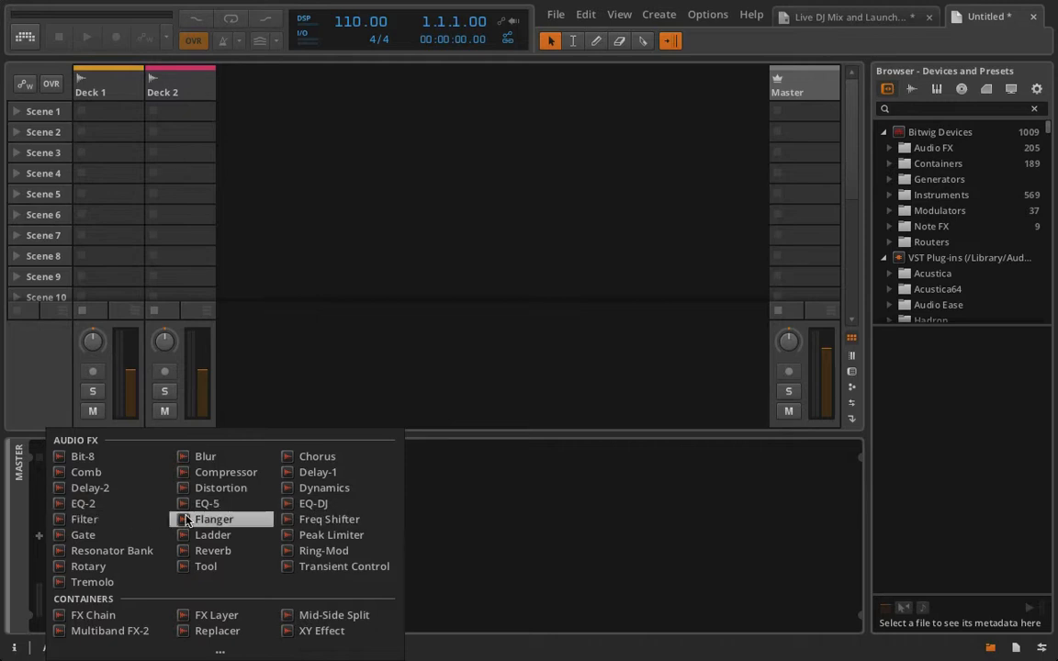
pyautogui.click(317, 535)
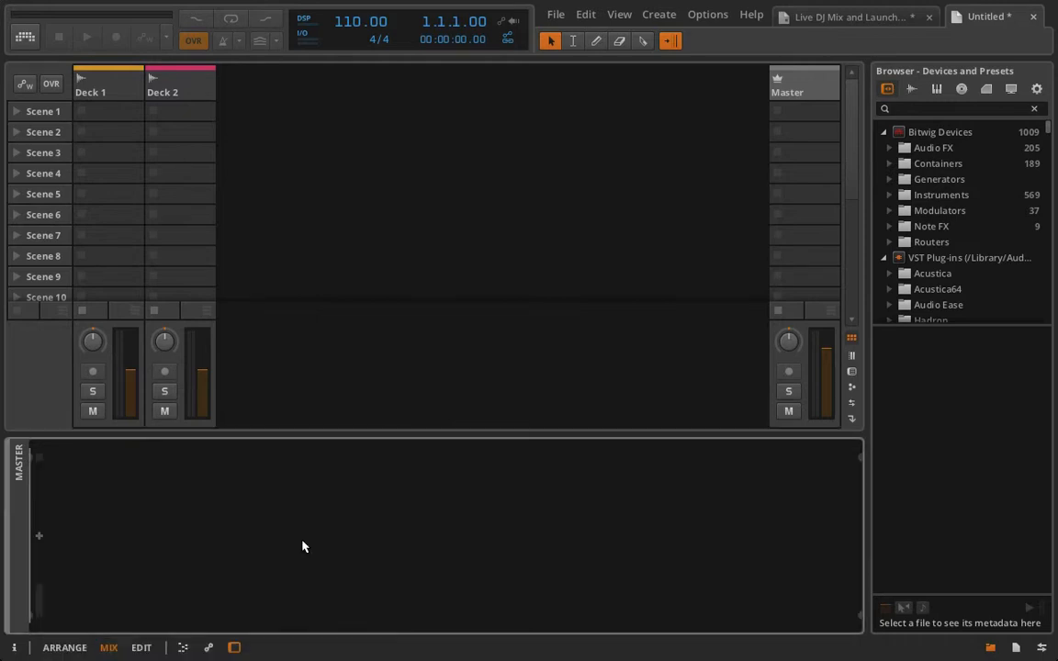
# Add an EQ-DJ device to the Deck 1 track.
pyautogui.click(99, 99)
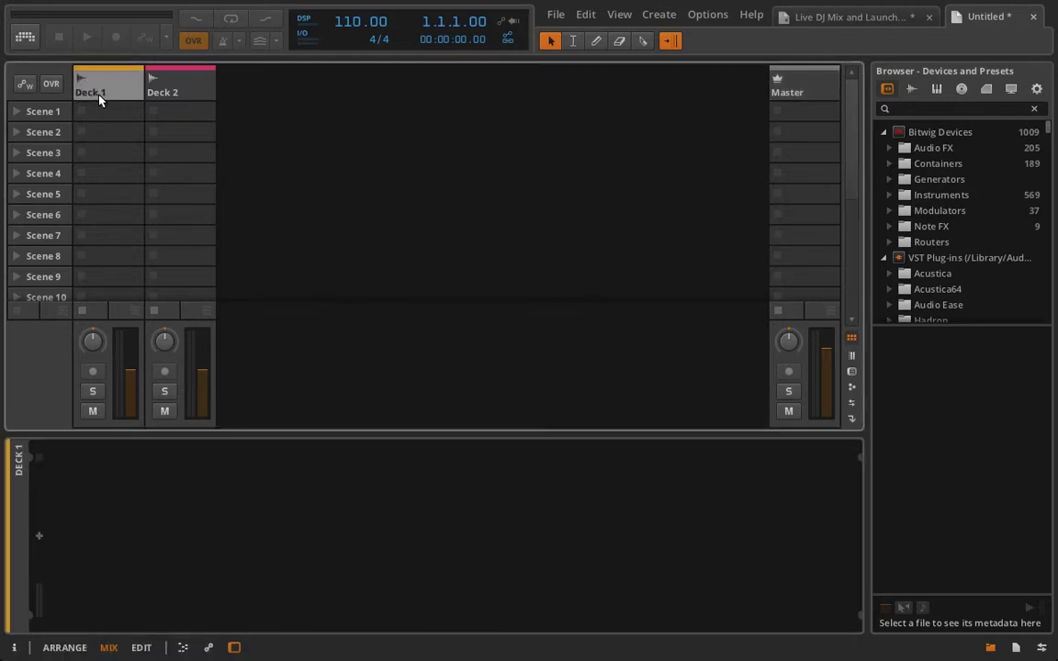
pyautogui.click(39, 537)
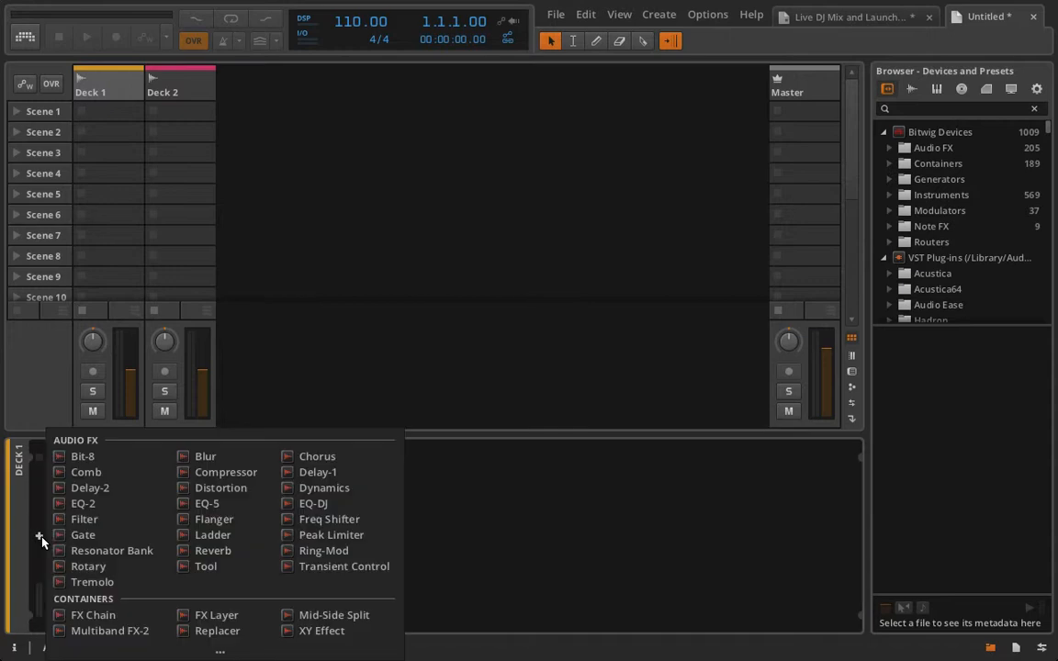
pyautogui.click(289, 504)
# Add an EQ-DJ device to the Deck 2 track and hide the browser.
pyautogui.click(163, 86)
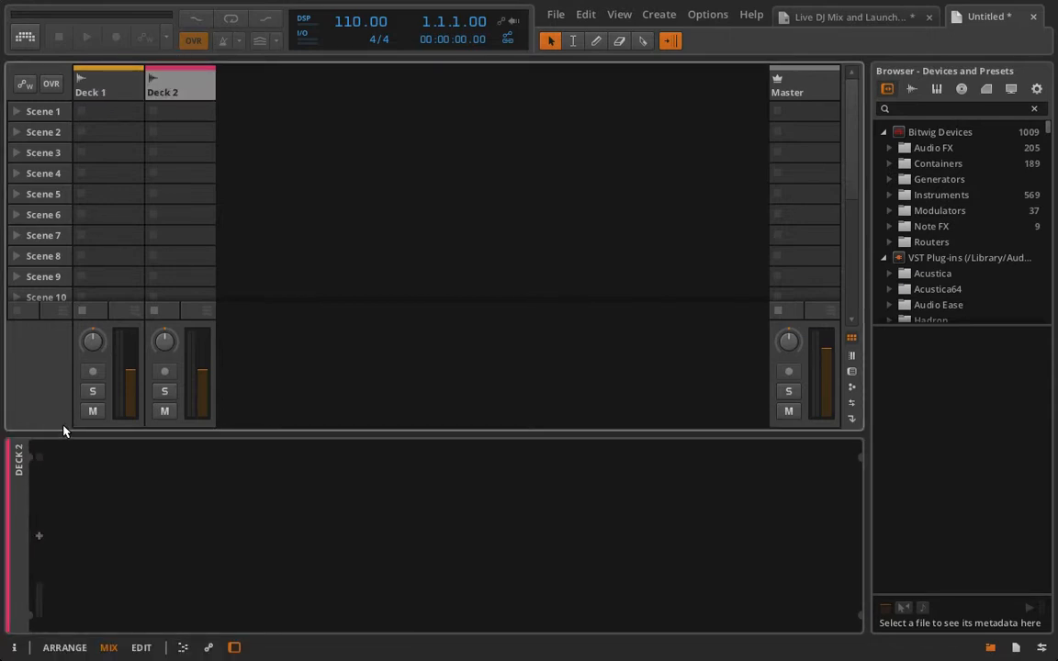
pyautogui.click(40, 535)
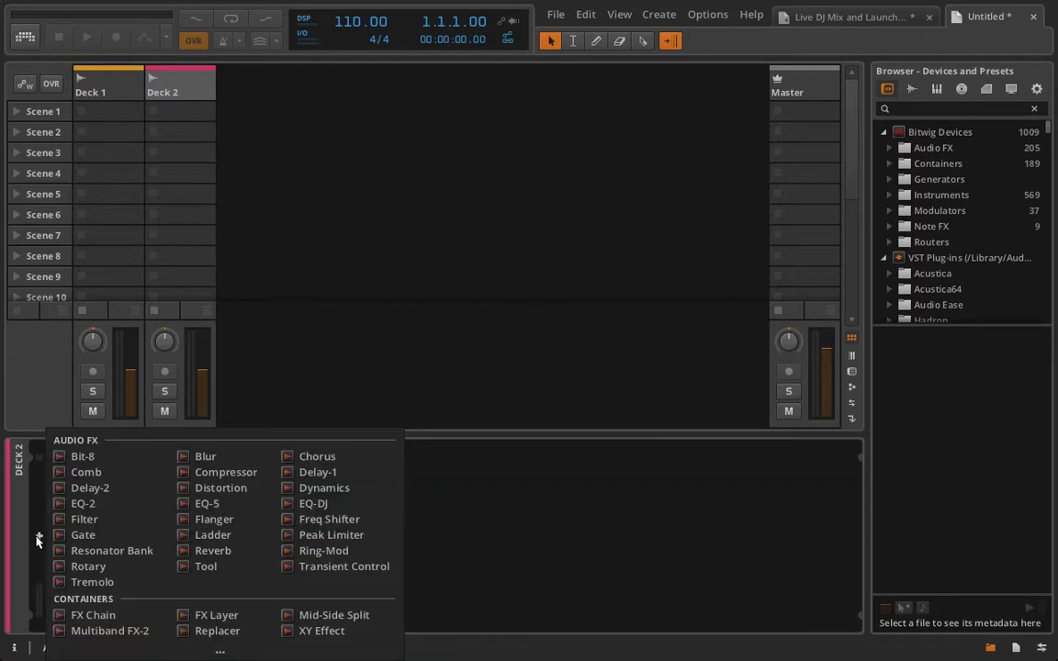
pyautogui.click(293, 511)
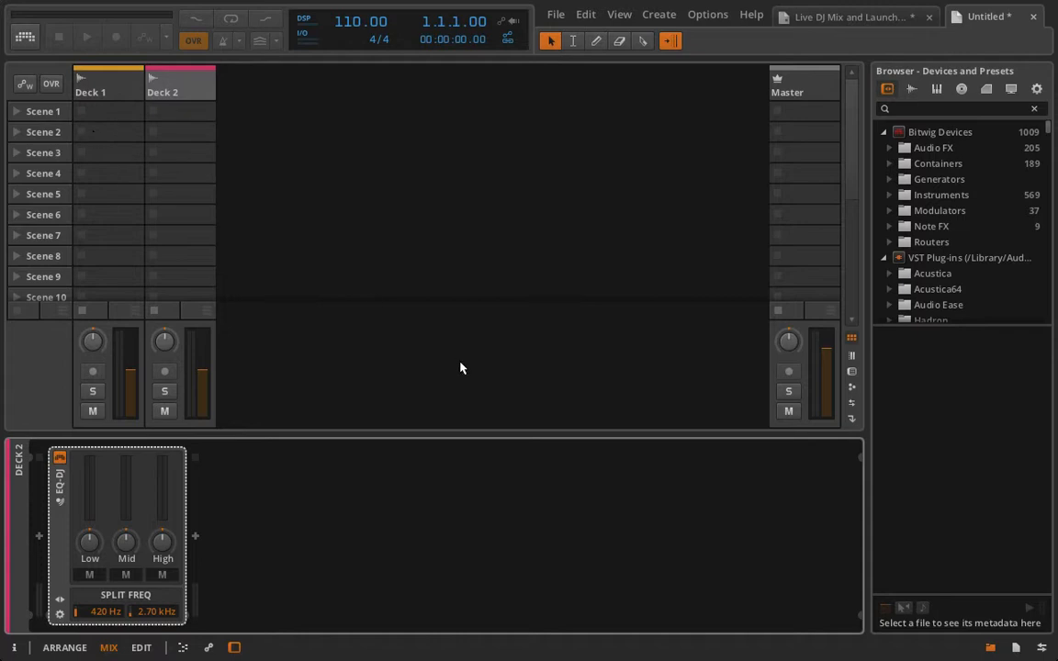
pyautogui.click(991, 648)
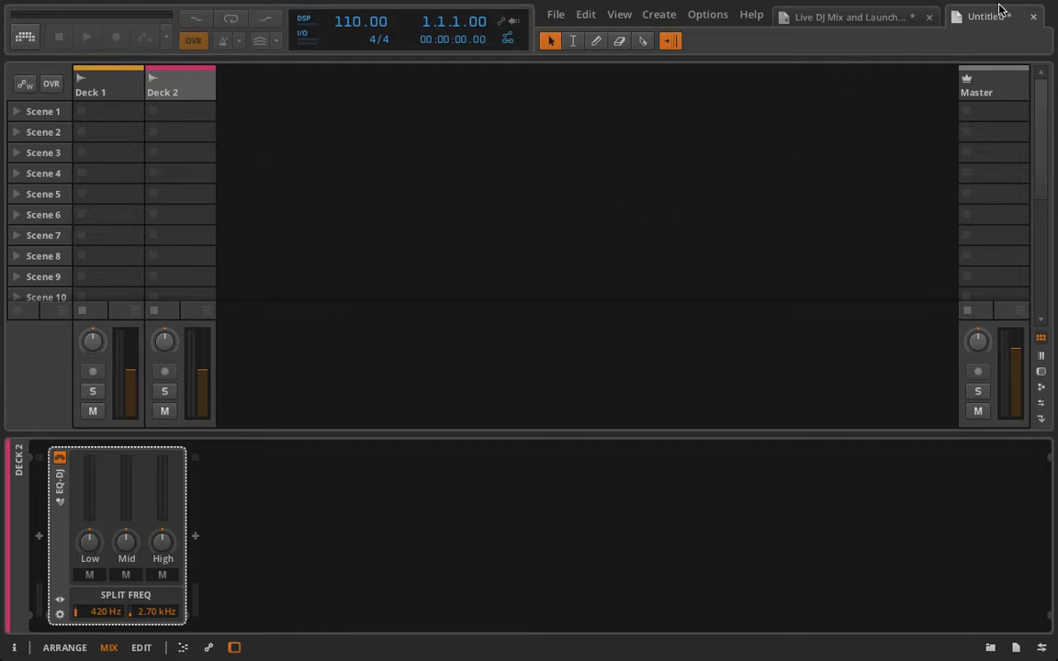
# Switch to the Live DJ Mix project, hide its browser, and briefly play the soloed Audio 1 track.
pyautogui.click(833, 18)
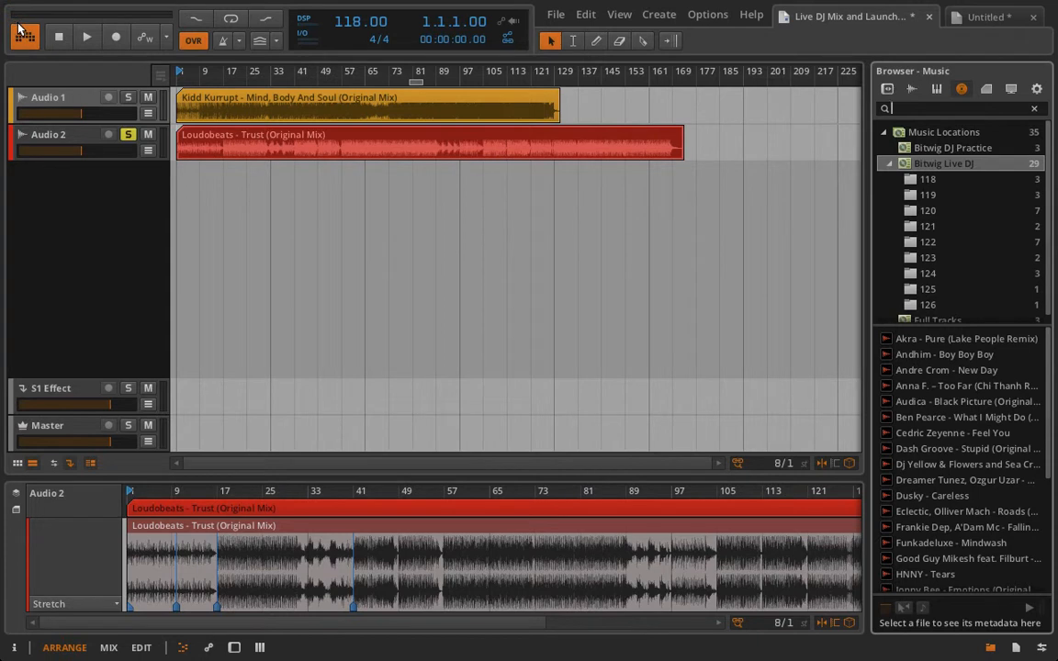
pyautogui.click(990, 647)
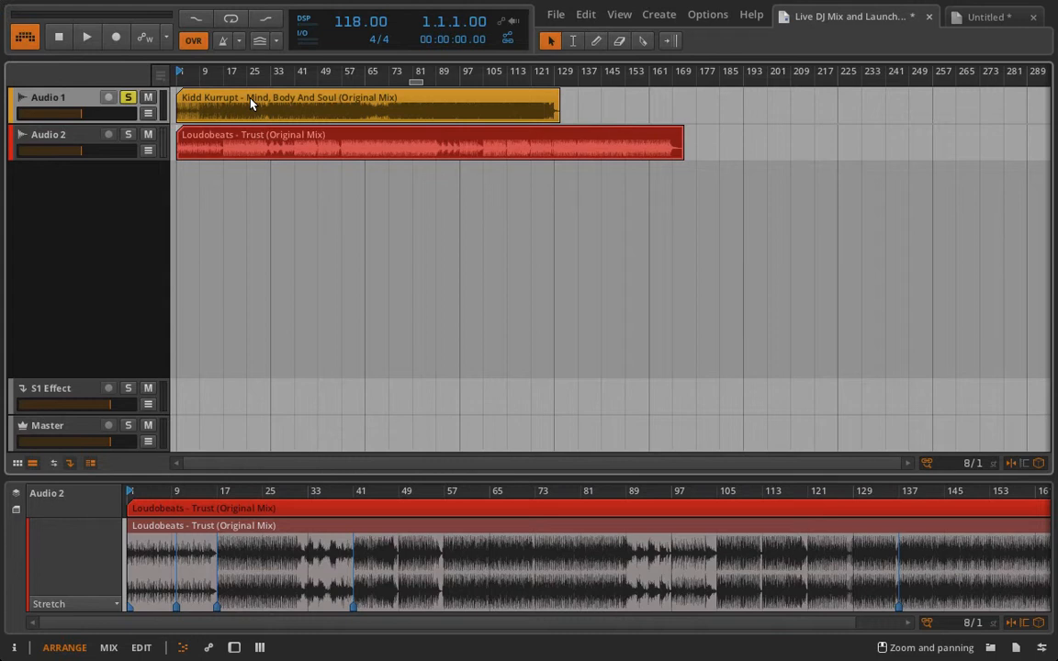
pyautogui.click(86, 37)
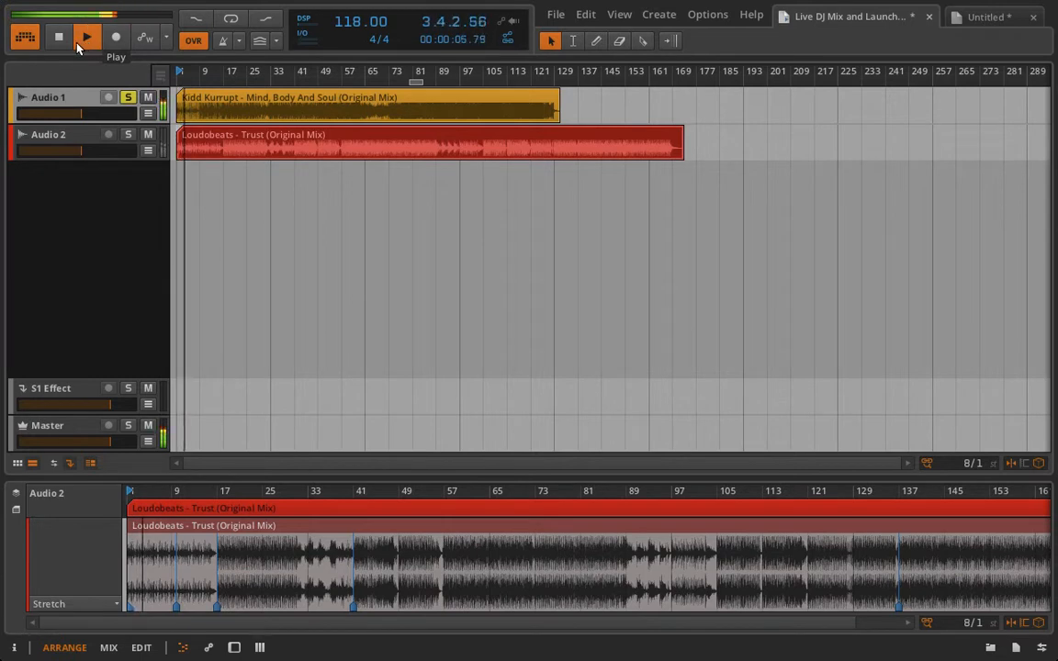
pyautogui.click(61, 40)
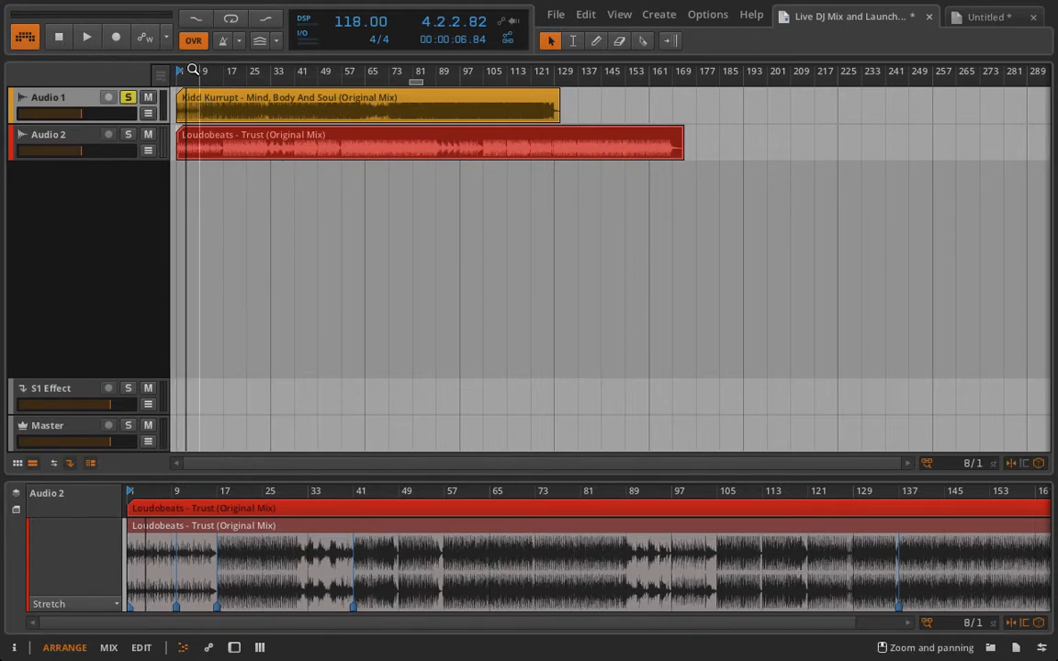
# Copy the Mind, Body And Soul arranger clip from the Audio 1 track.
pyautogui.moveTo(192, 72); pyautogui.dragTo(246, 92)
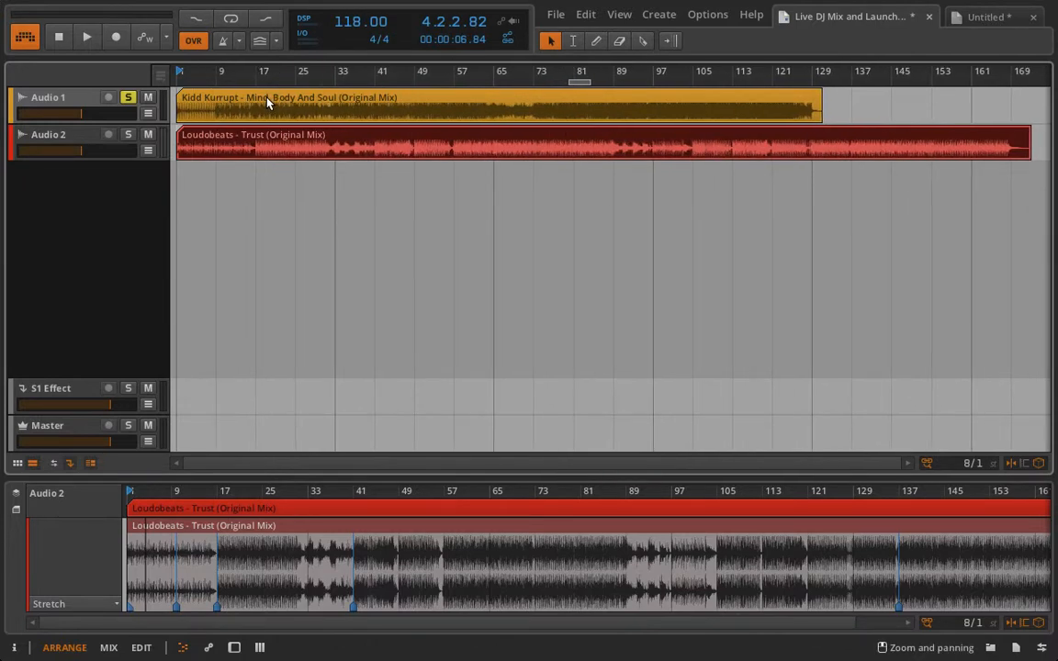
pyautogui.click(267, 103)
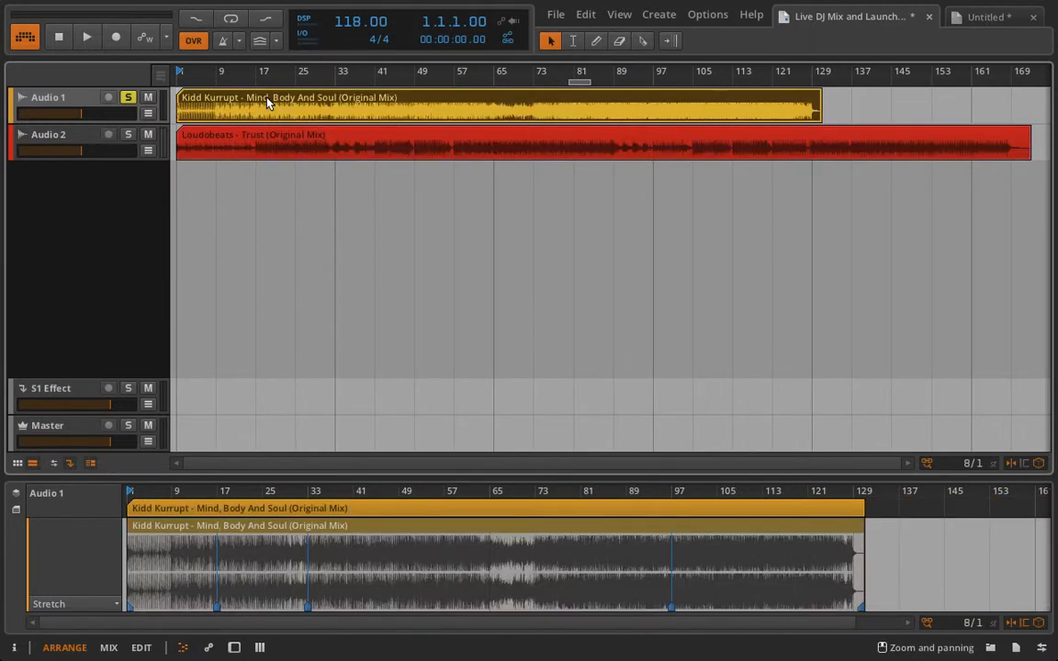
pyautogui.rightClick(267, 102)
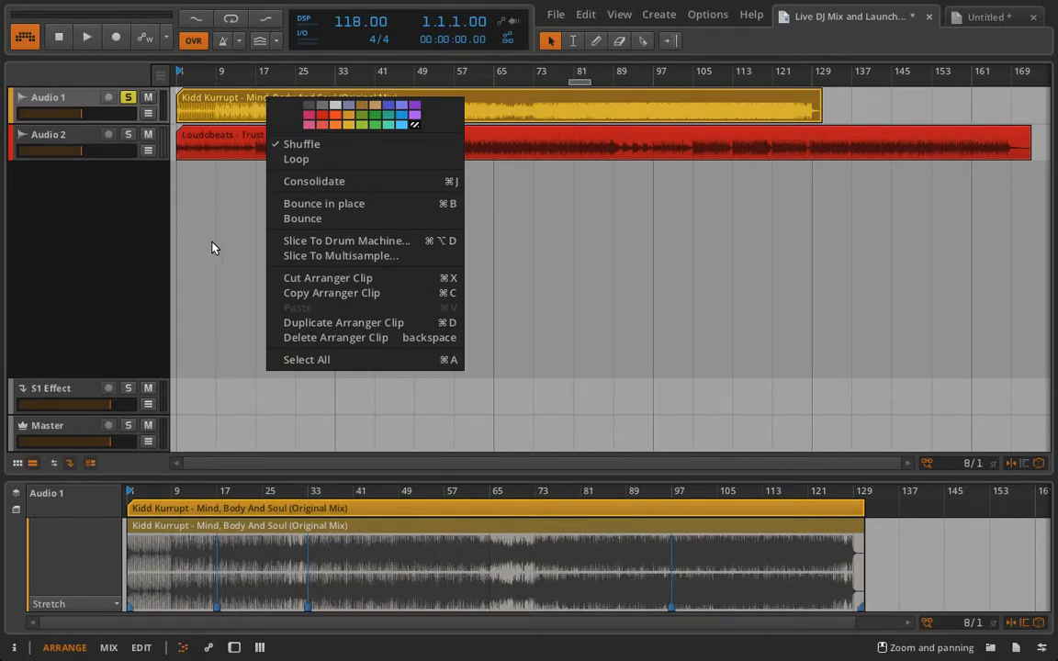
pyautogui.click(294, 294)
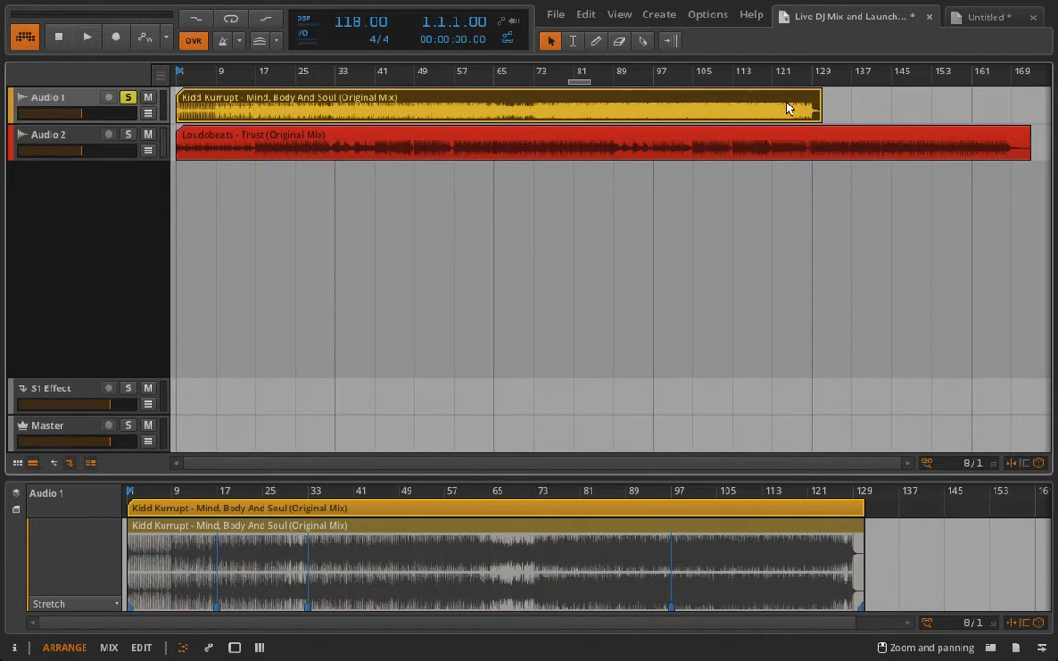
# Paste the clip into the Scene 1 slot of Deck 1 in the Untitled project and open it in an enlarged clip editor.
pyautogui.click(983, 17)
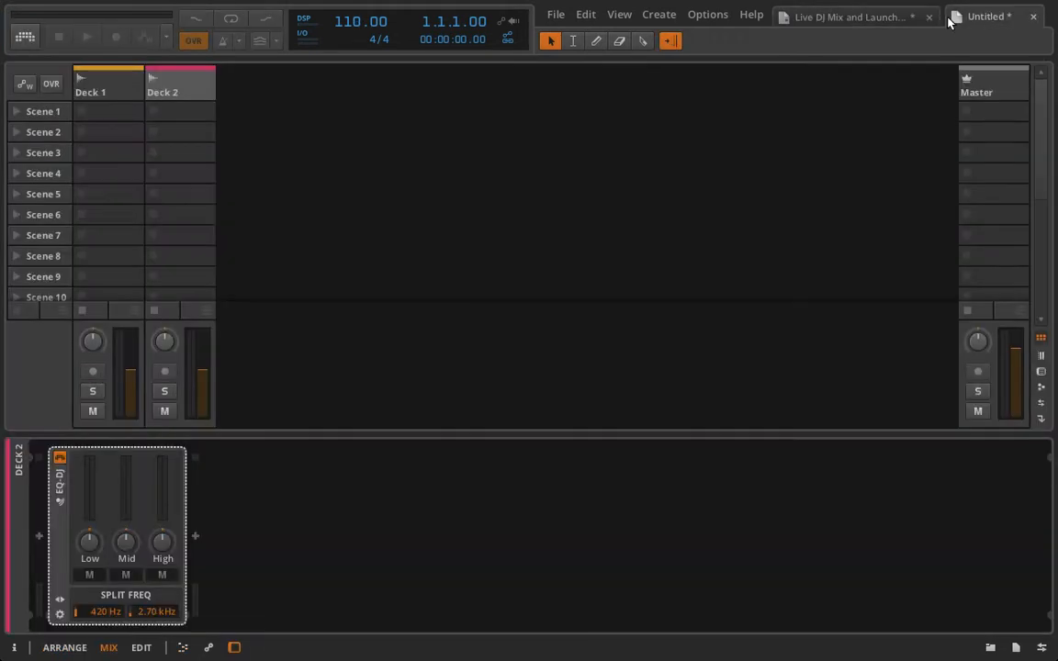
pyautogui.click(108, 116)
pyautogui.rightClick(108, 115)
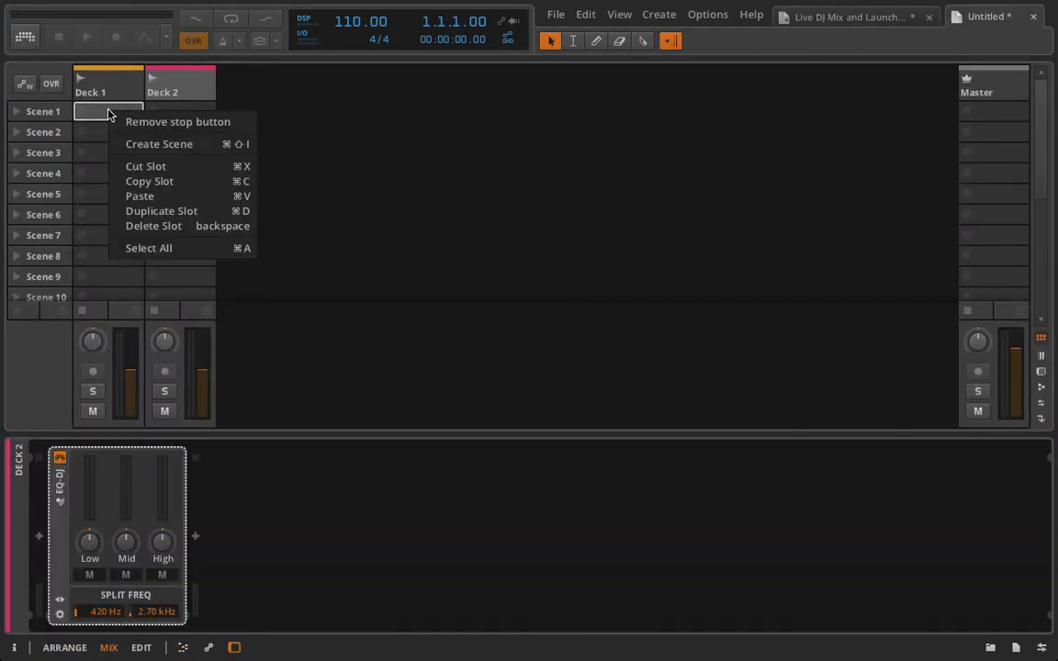
pyautogui.click(139, 196)
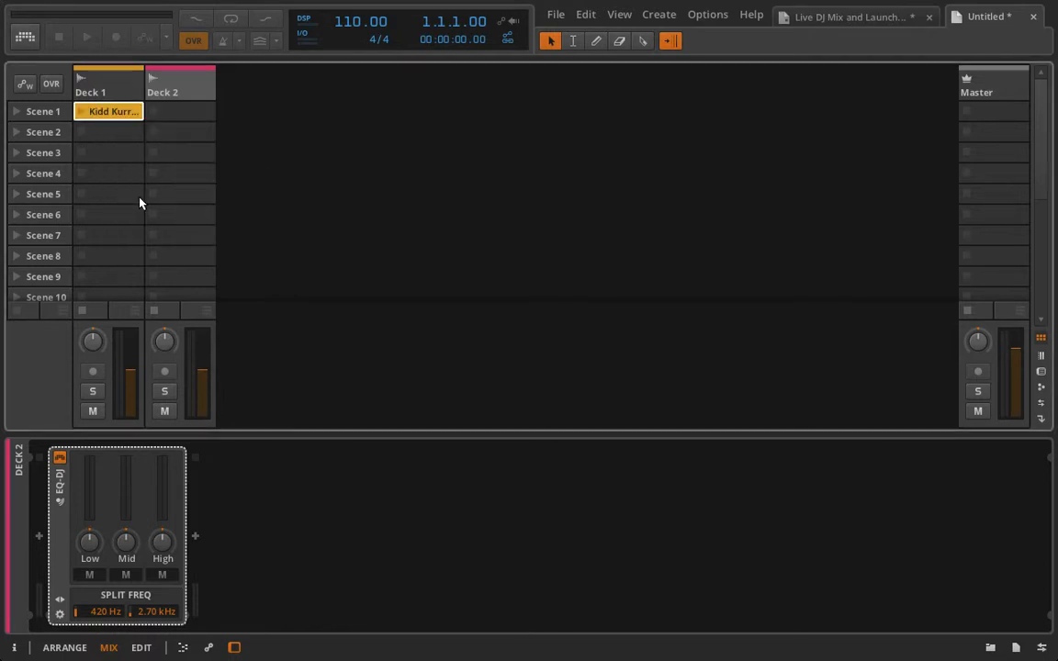
pyautogui.doubleClick(101, 113)
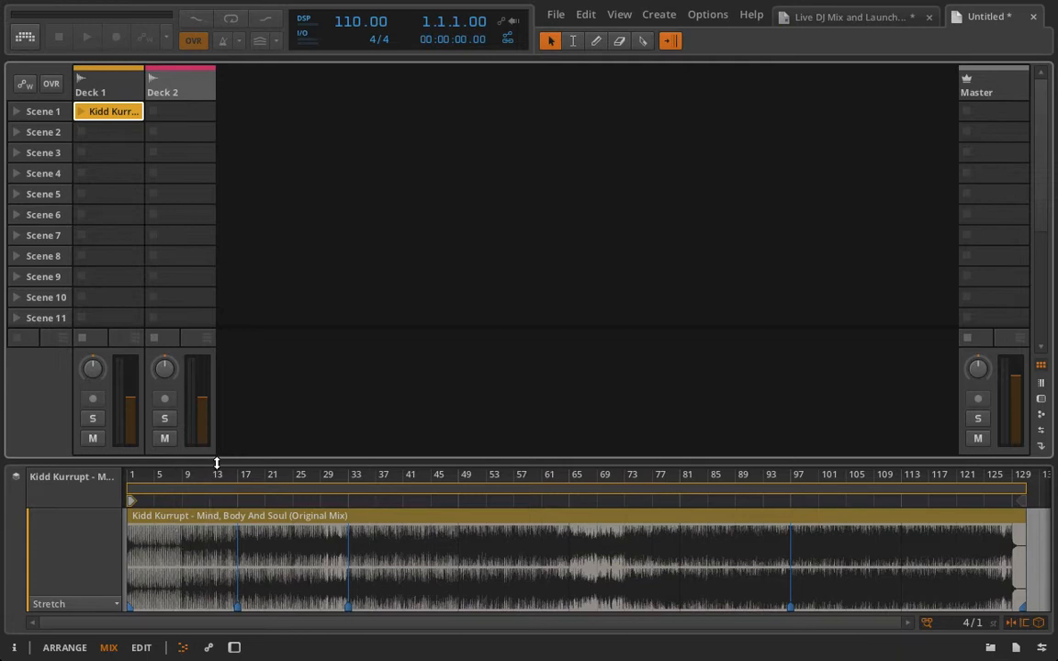
pyautogui.moveTo(215, 463); pyautogui.dragTo(214, 277)
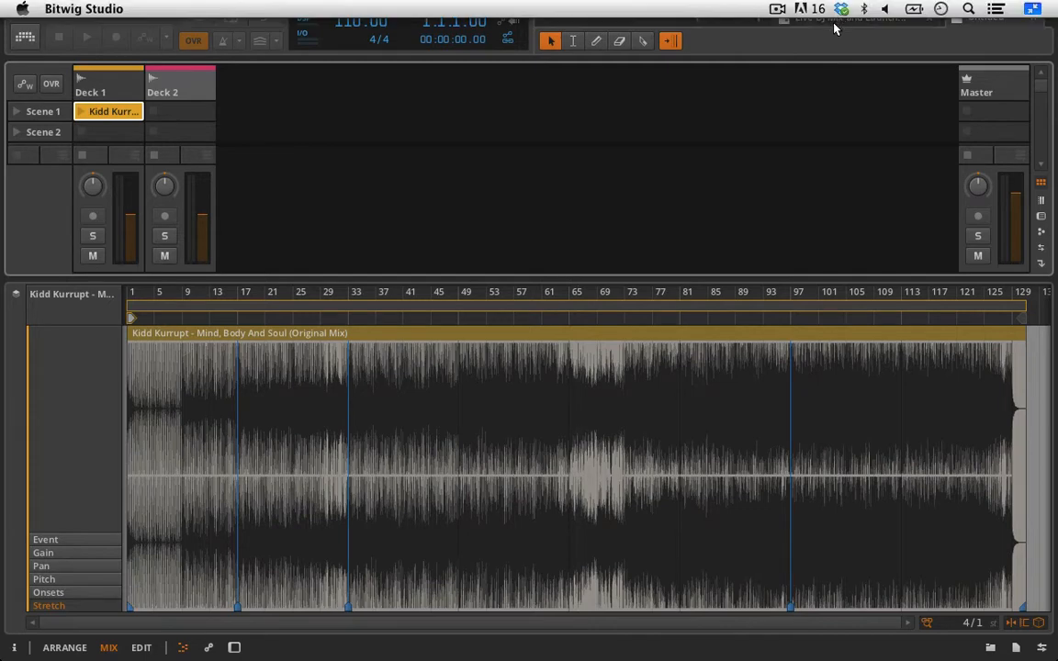
# In the Live DJ Mix project, enlarge the Audio 1 clip editor and examine the section starts at bars 9, 17, 25 and 33.
pyautogui.hotkey('alt', '1')
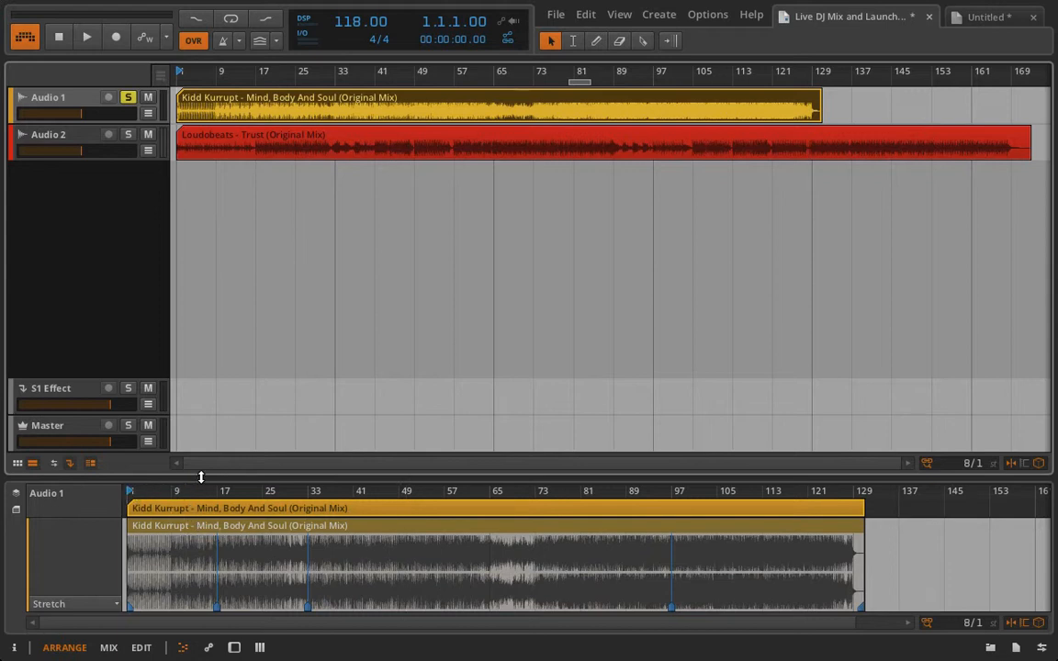
pyautogui.moveTo(201, 477); pyautogui.dragTo(177, 327)
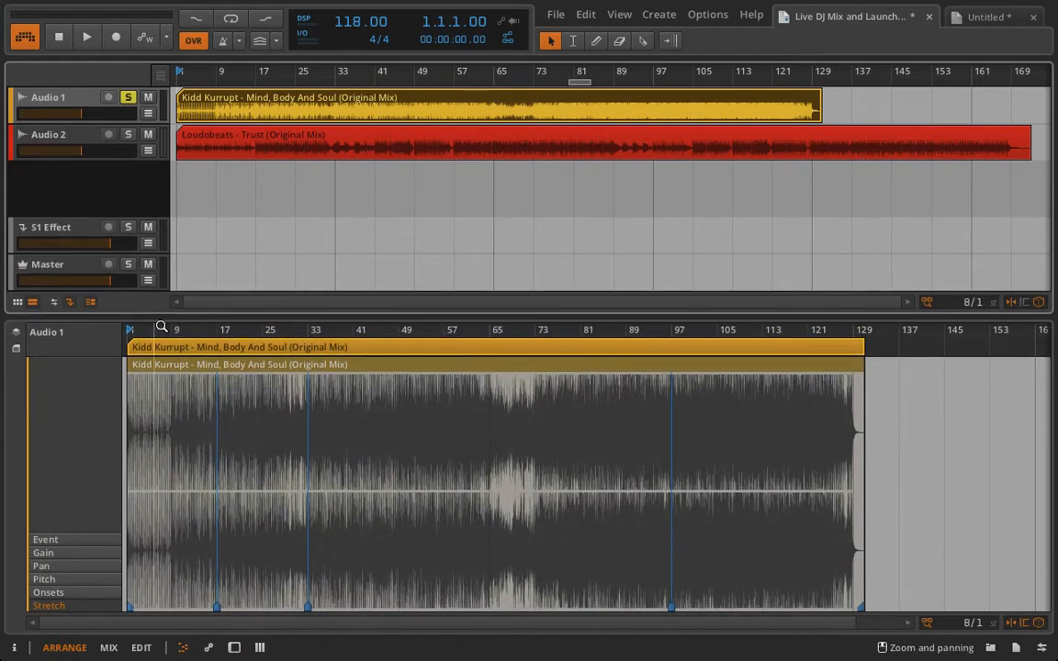
pyautogui.click(176, 329)
pyautogui.click(222, 329)
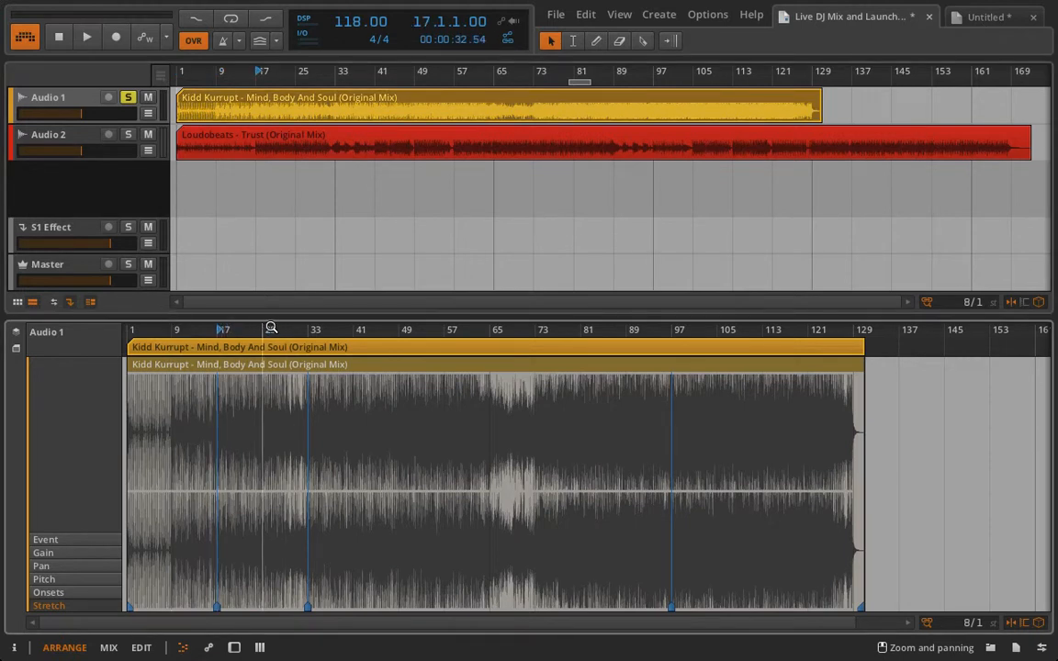
pyautogui.click(268, 328)
pyautogui.click(313, 329)
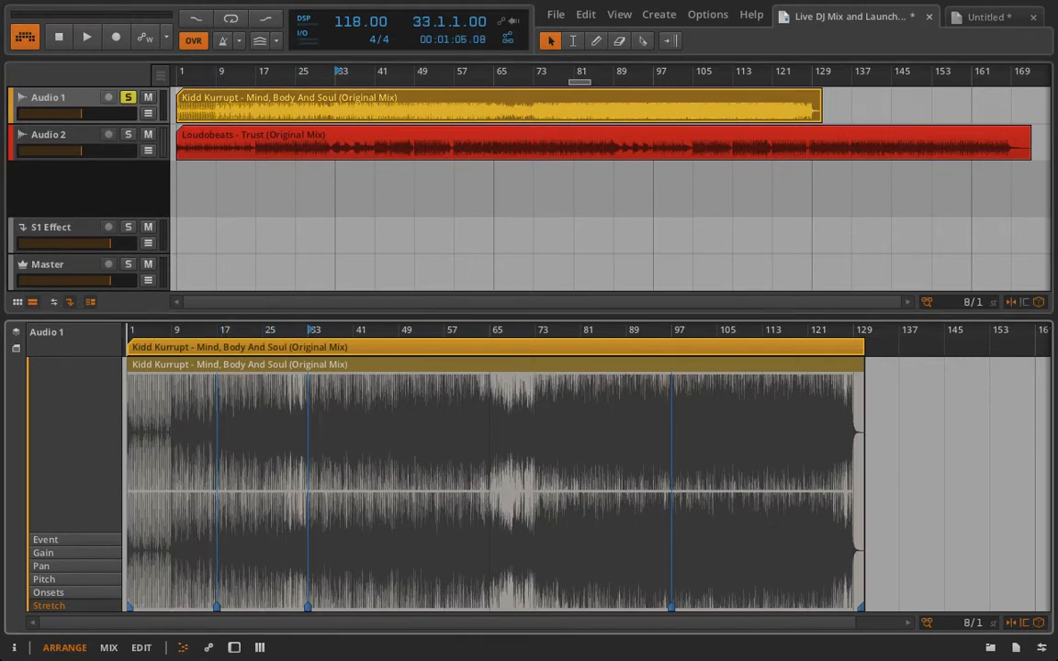
pyautogui.click(132, 329)
# Activate the audio engine in the Untitled project and set its tempo to 118 BPM.
pyautogui.click(979, 18)
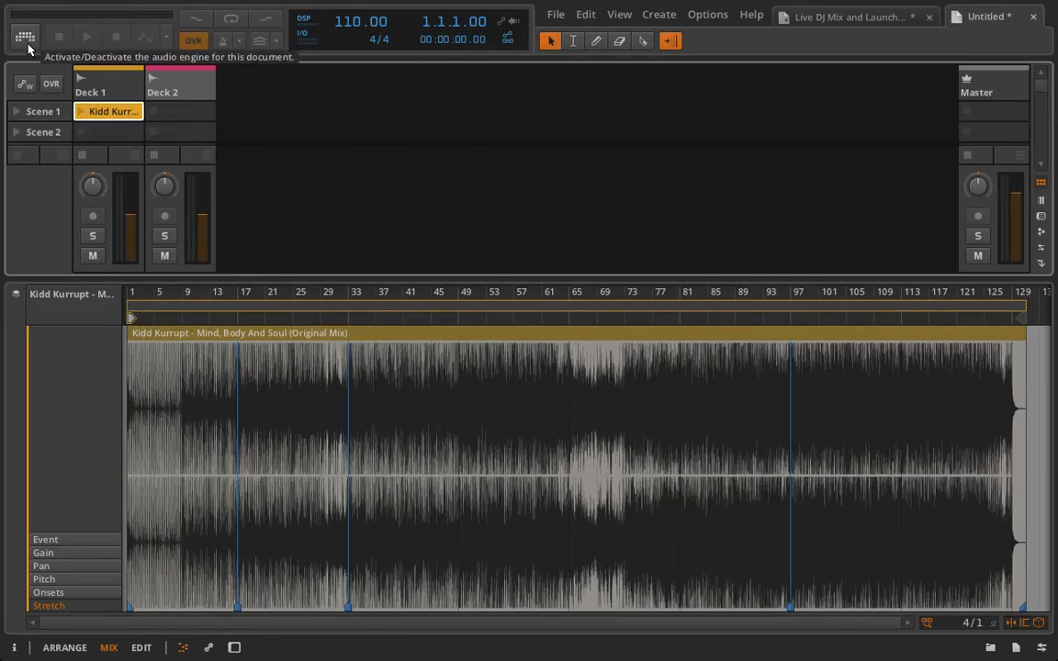
pyautogui.click(24, 38)
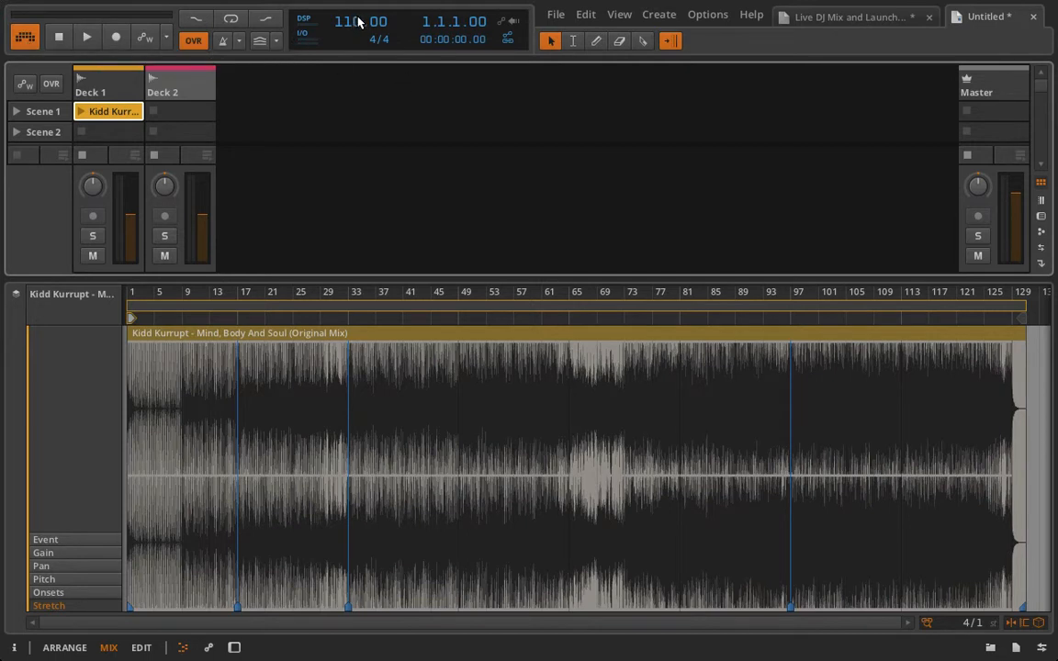
pyautogui.moveTo(358, 20); pyautogui.dragTo(358, 14)
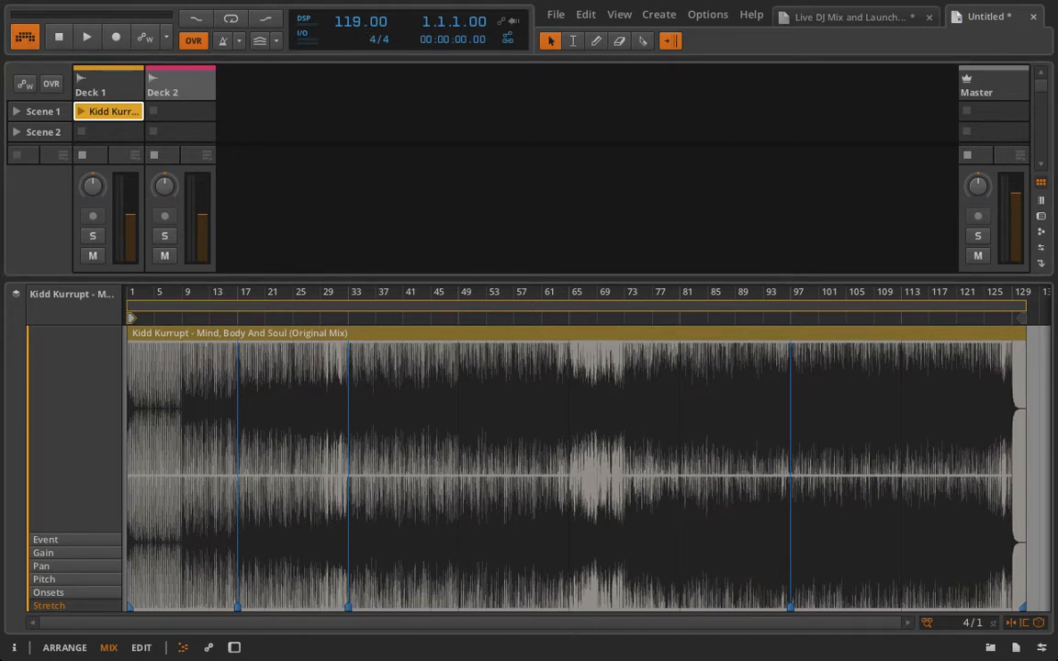
pyautogui.click(144, 86)
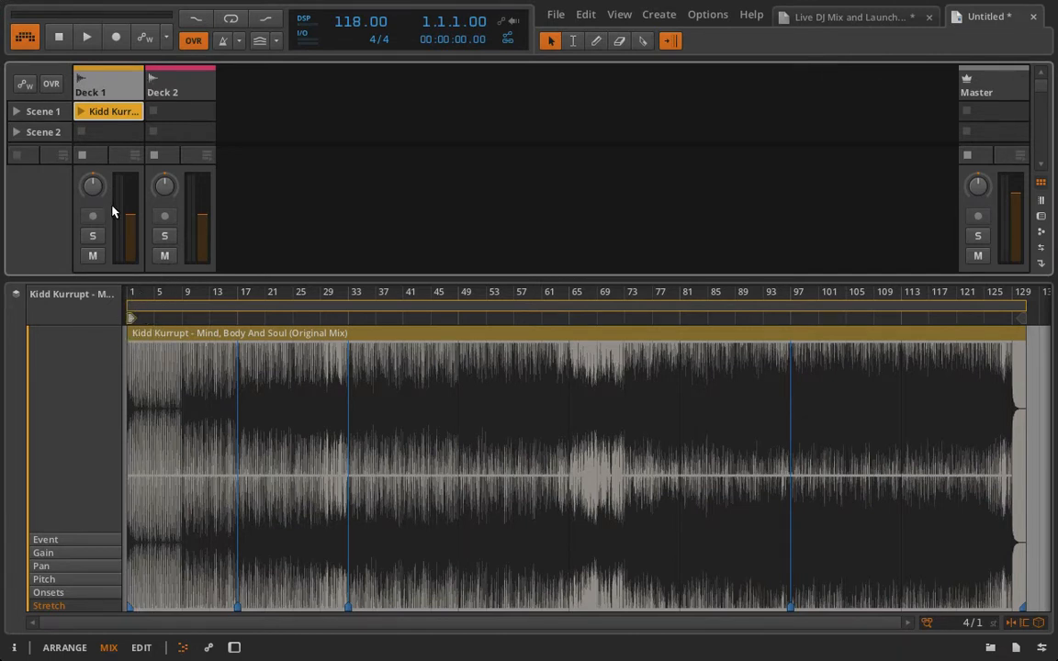
# Audition the Deck 1 clip in Scene 1, shorten its loop to the first eight bars, and play it again.
pyautogui.click(81, 111)
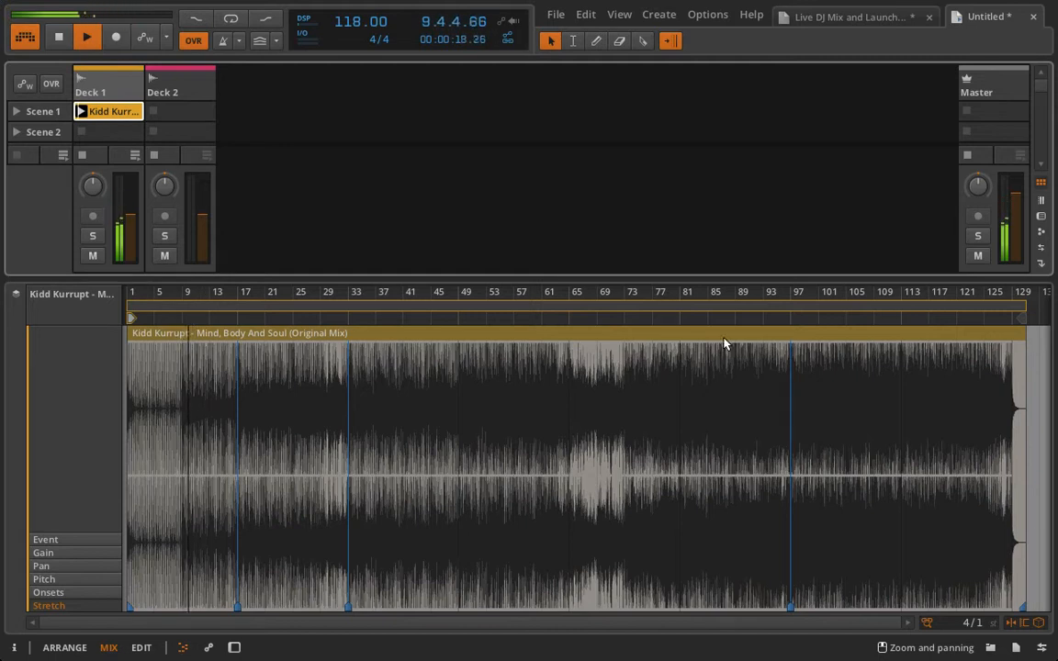
pyautogui.press('space')
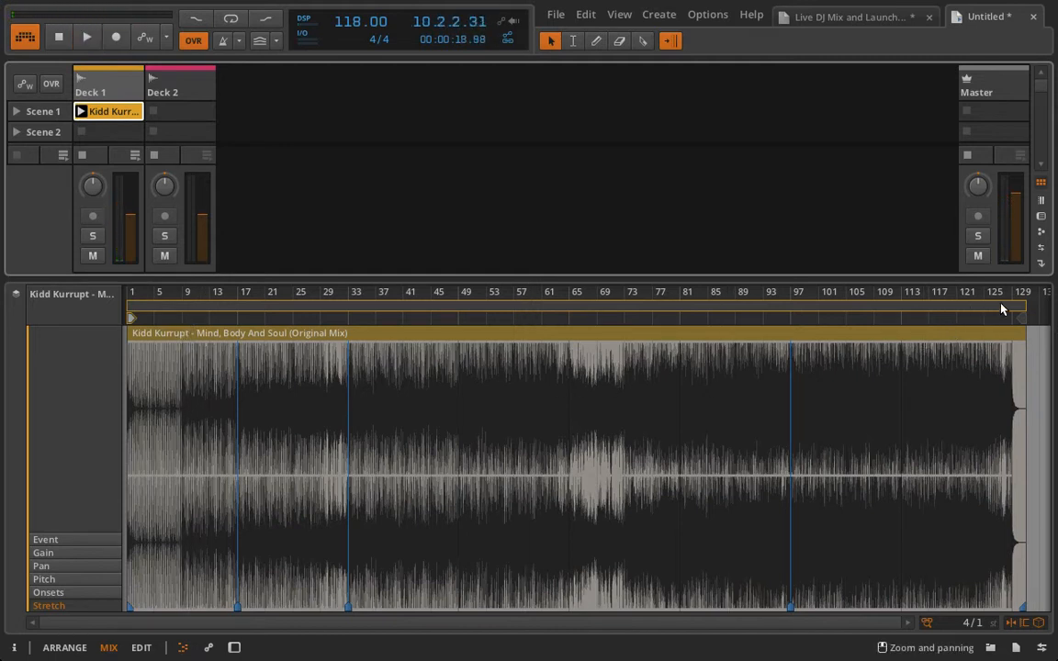
pyautogui.moveTo(1022, 300); pyautogui.dragTo(184, 316)
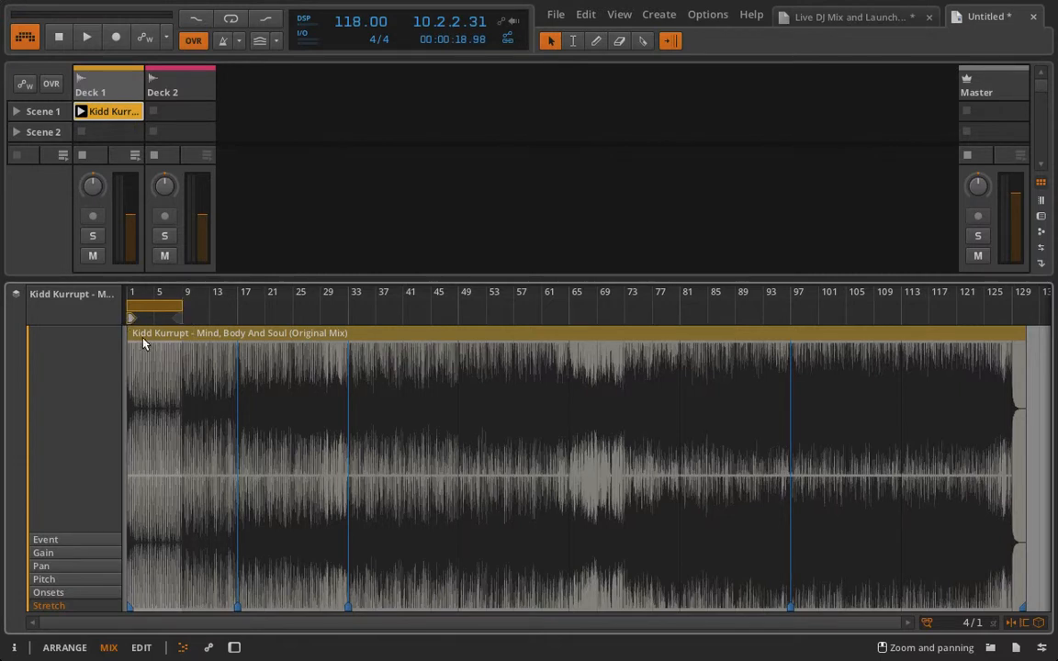
pyautogui.press('space')
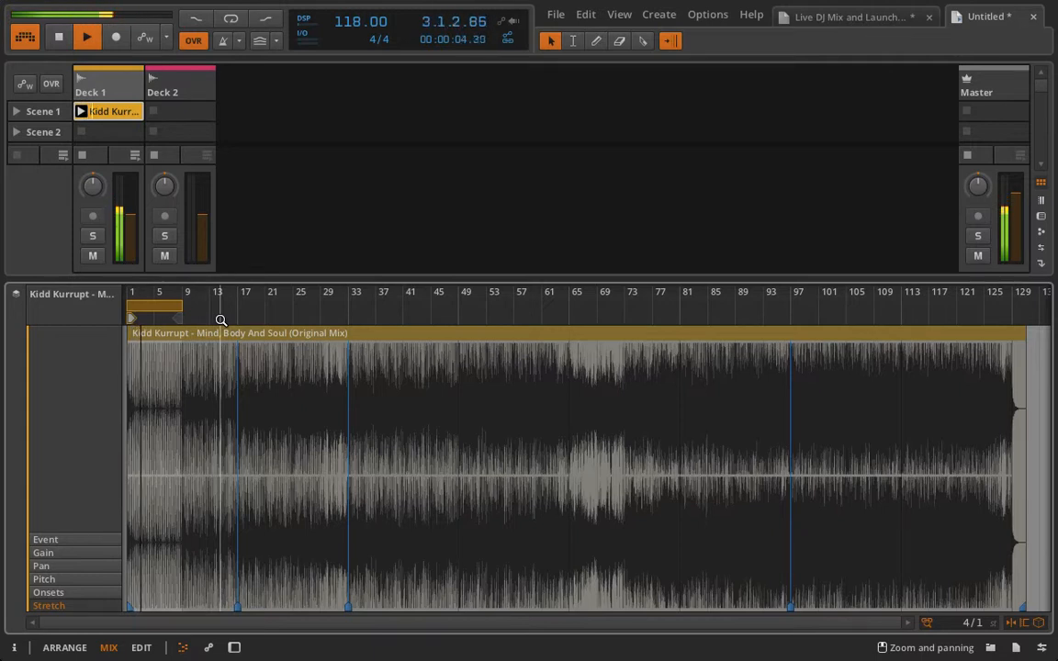
# Duplicate the Deck 1 clip into the Scene 2 slot and set the copy's loop to bars 9 through 17.
pyautogui.click(137, 91)
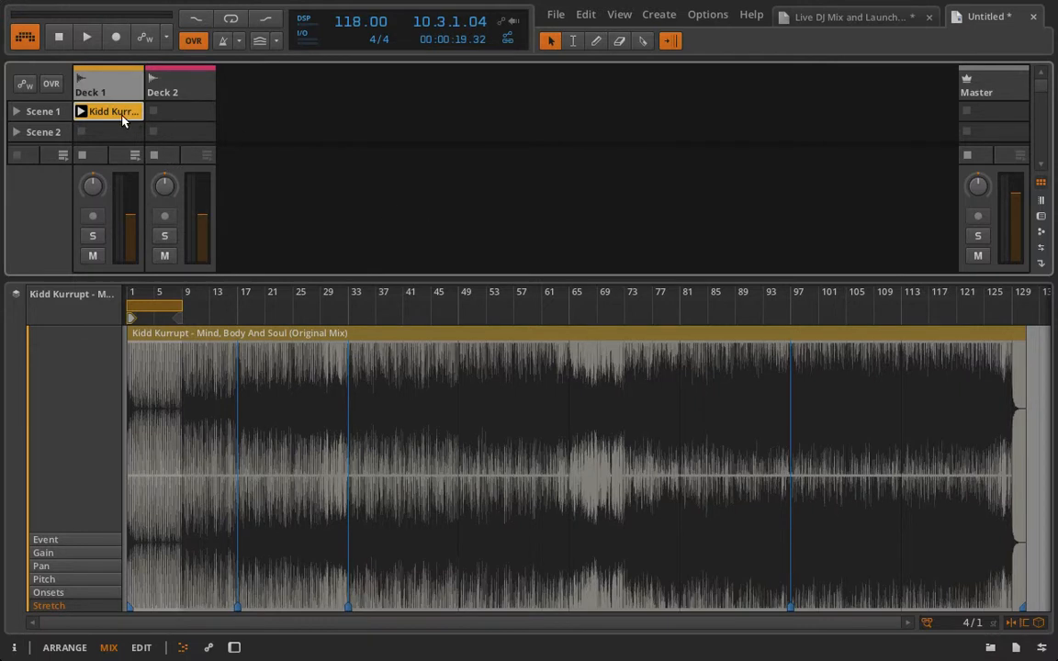
pyautogui.moveTo(122, 117); pyautogui.dragTo(89, 145)
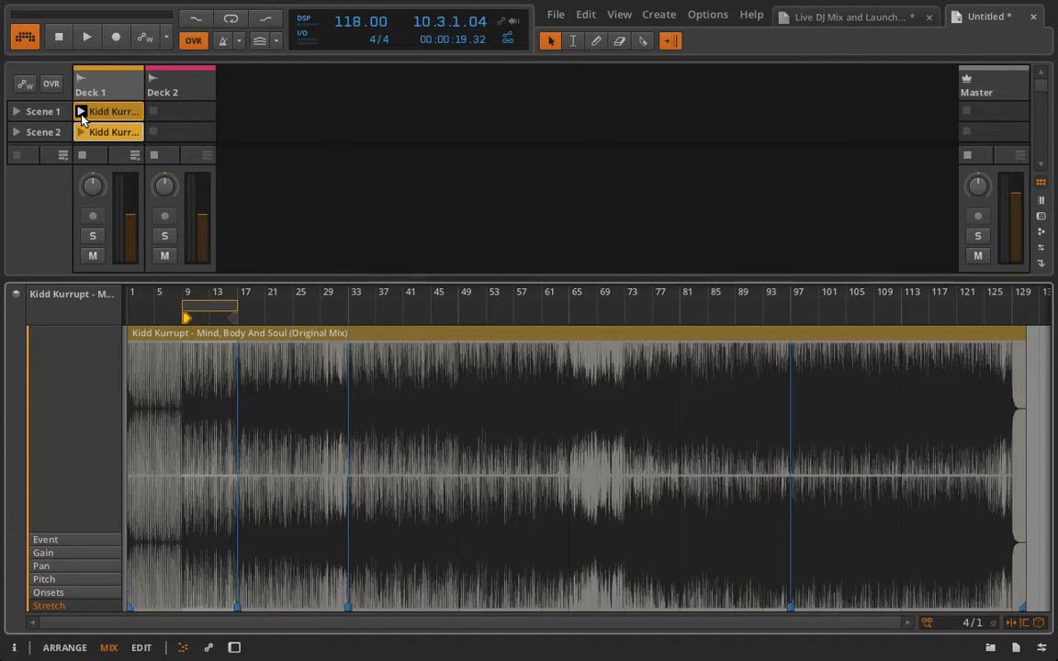
# Launch the Scene 1 clip on Deck 1, switch playback to the Scene 2 clip, and stop the transport.
pyautogui.click(80, 112)
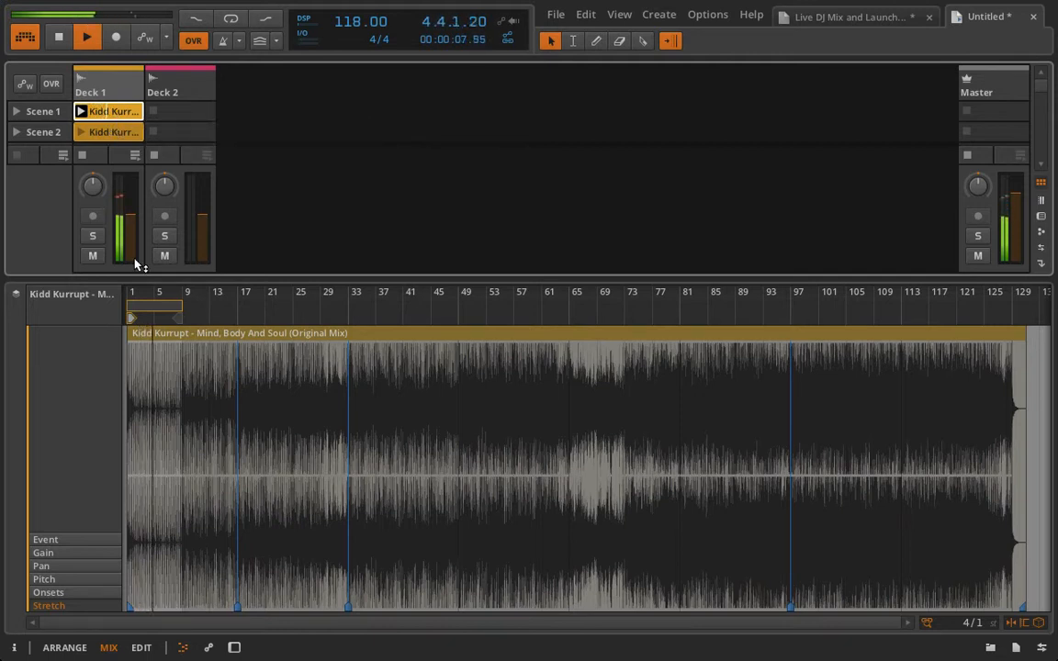
pyautogui.moveTo(136, 263); pyautogui.dragTo(121, 393)
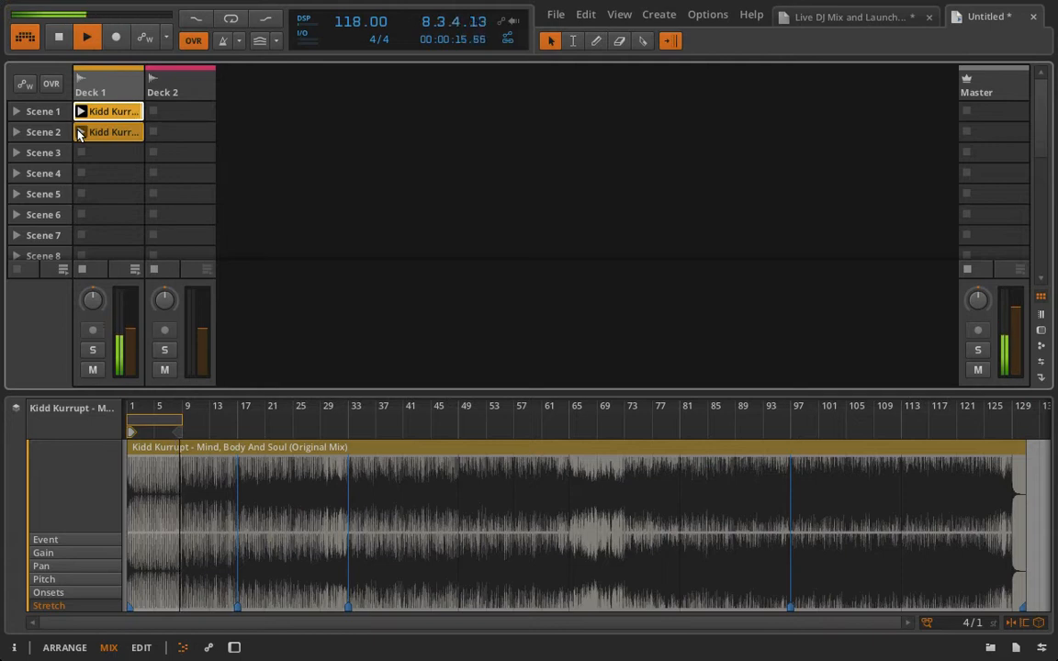
pyautogui.click(80, 132)
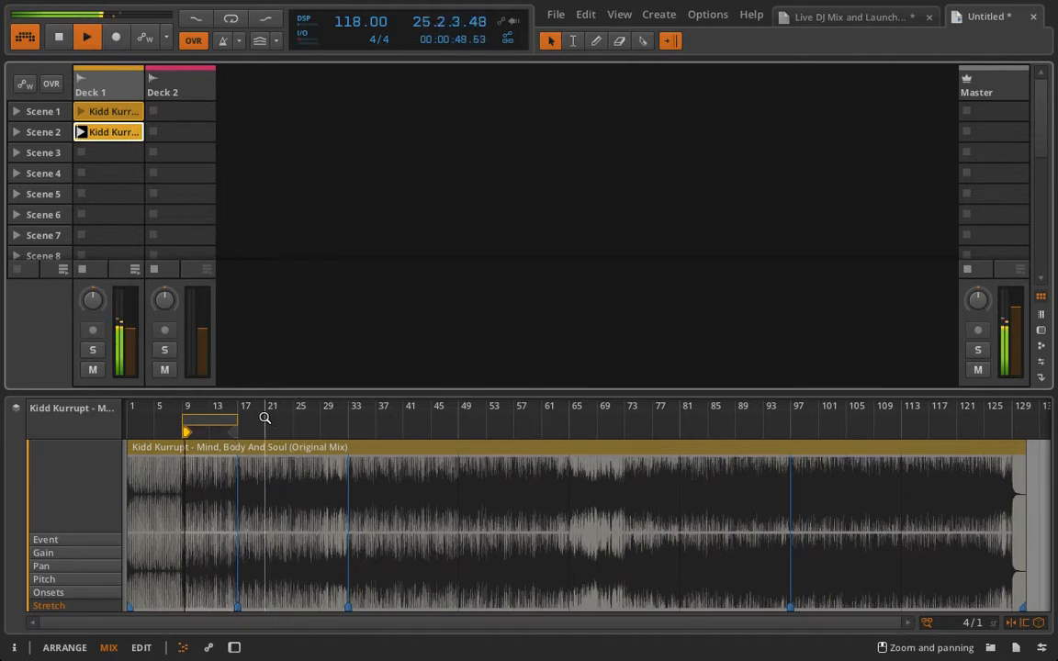
pyautogui.press('space')
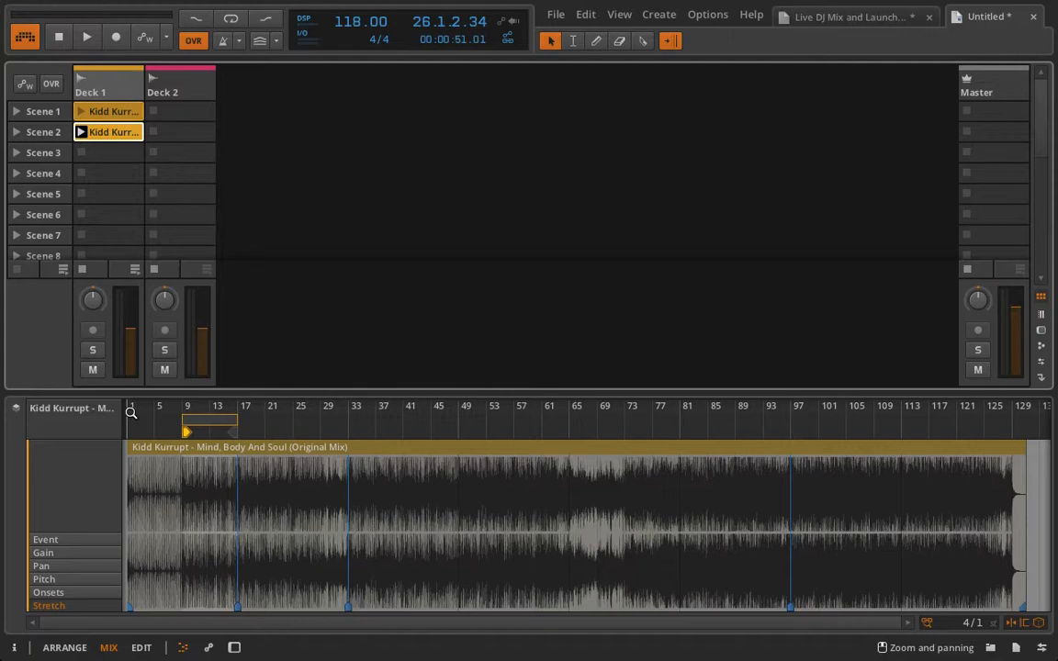
pyautogui.moveTo(208, 409); pyautogui.dragTo(346, 518)
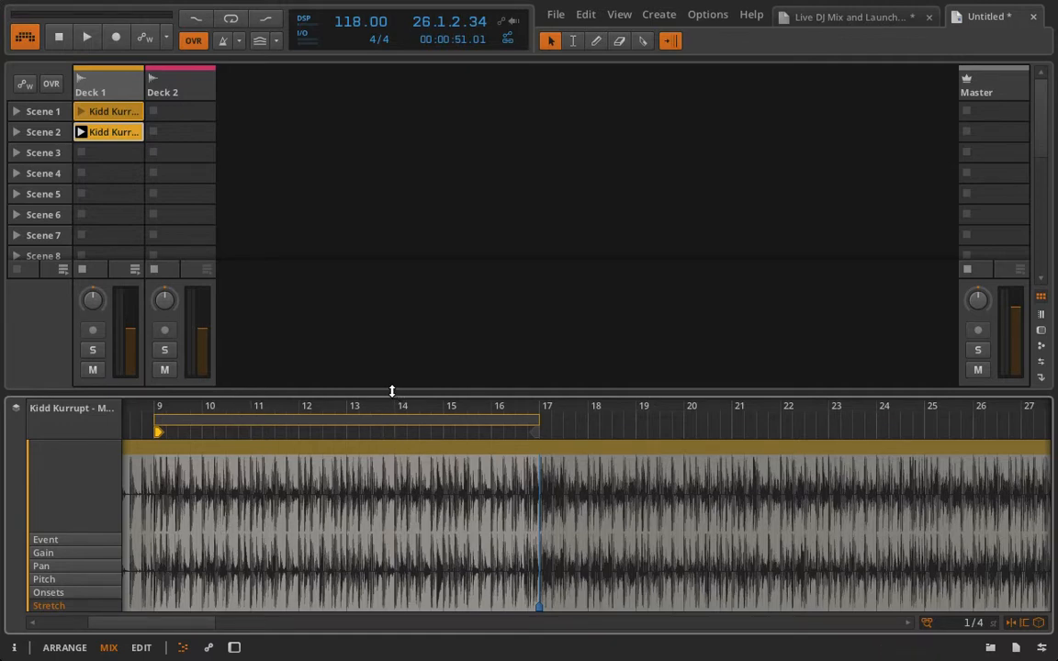
pyautogui.moveTo(377, 406); pyautogui.dragTo(372, 340)
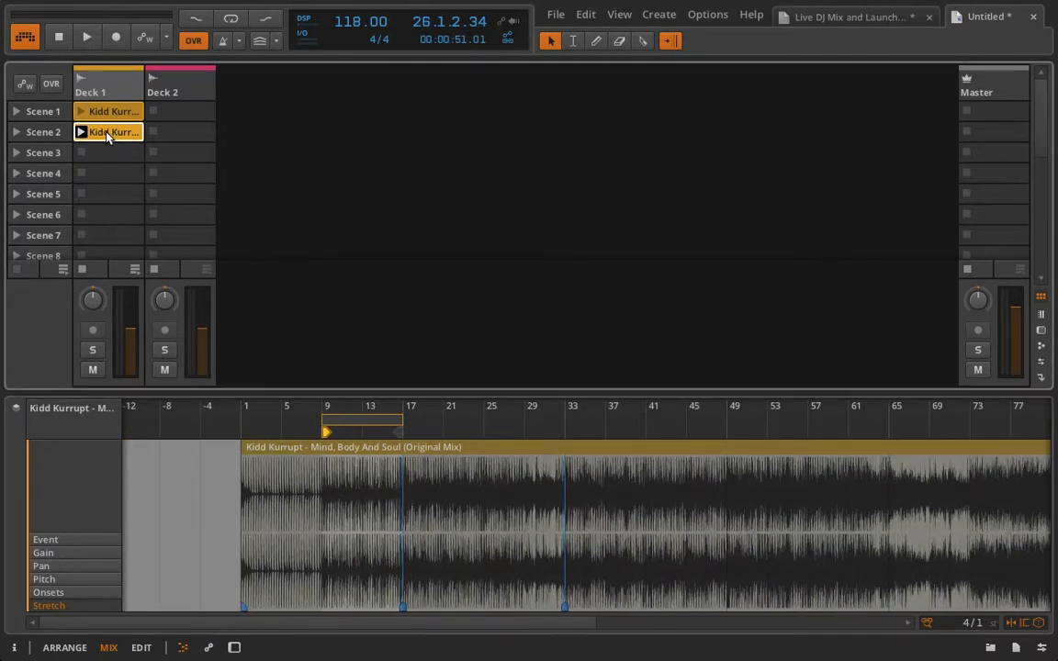
pyautogui.click(831, 17)
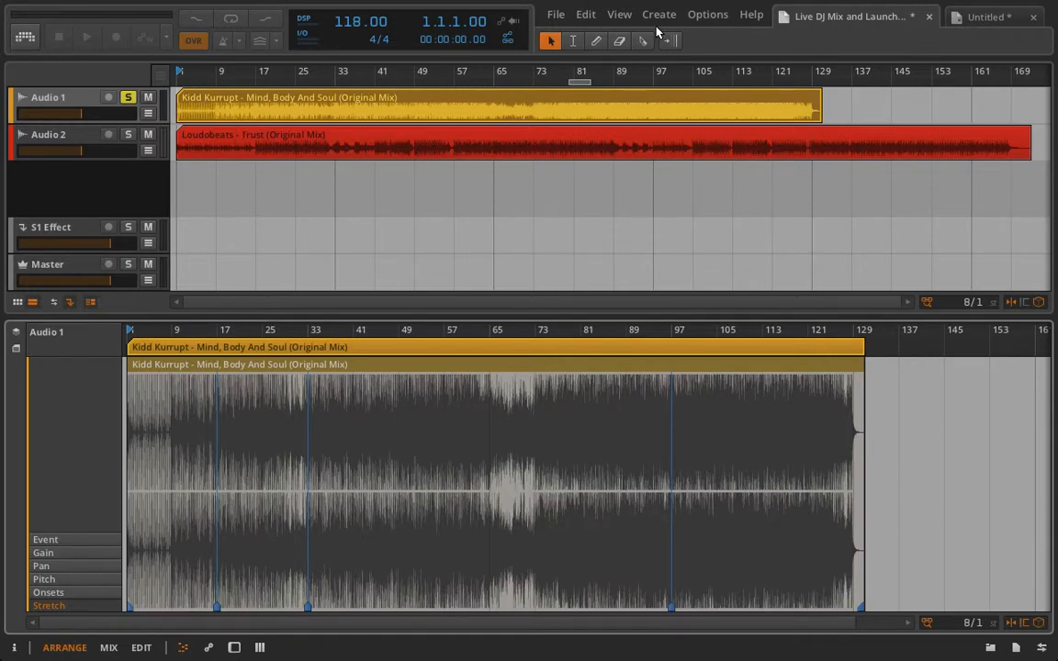
pyautogui.click(978, 16)
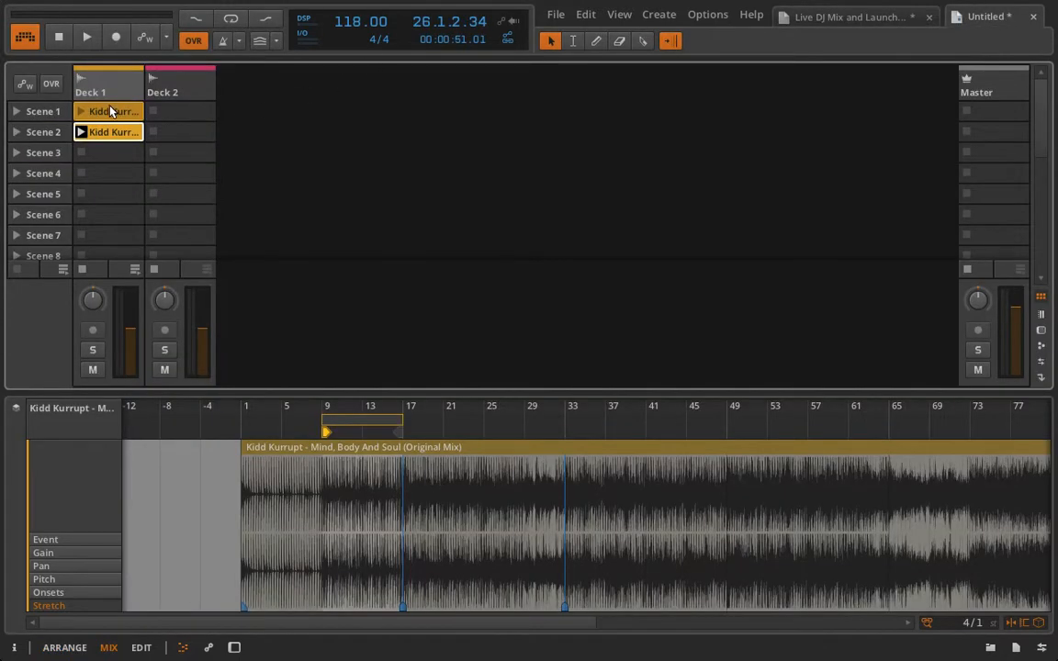
# Delete the Scene 1 and Scene 2 clips from Deck 1 in the Untitled project.
pyautogui.press('Delete')
pyautogui.click(99, 133)
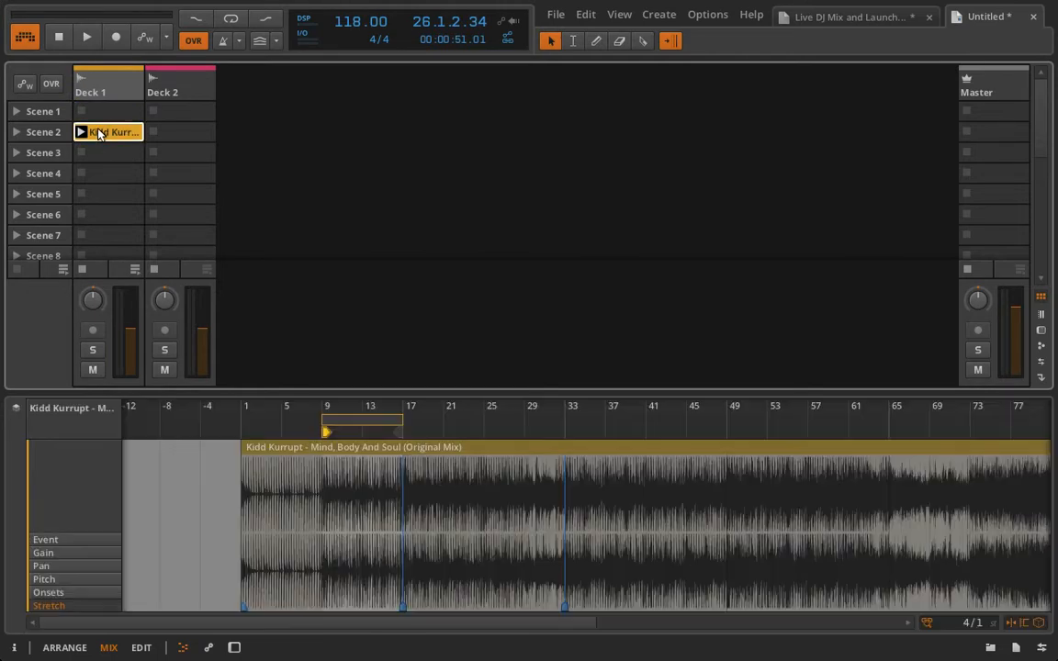
pyautogui.press('Delete')
# In the Live DJ Mix project, cut the Audio 1 track's clip at bar 9 with the Knife tool.
pyautogui.click(814, 16)
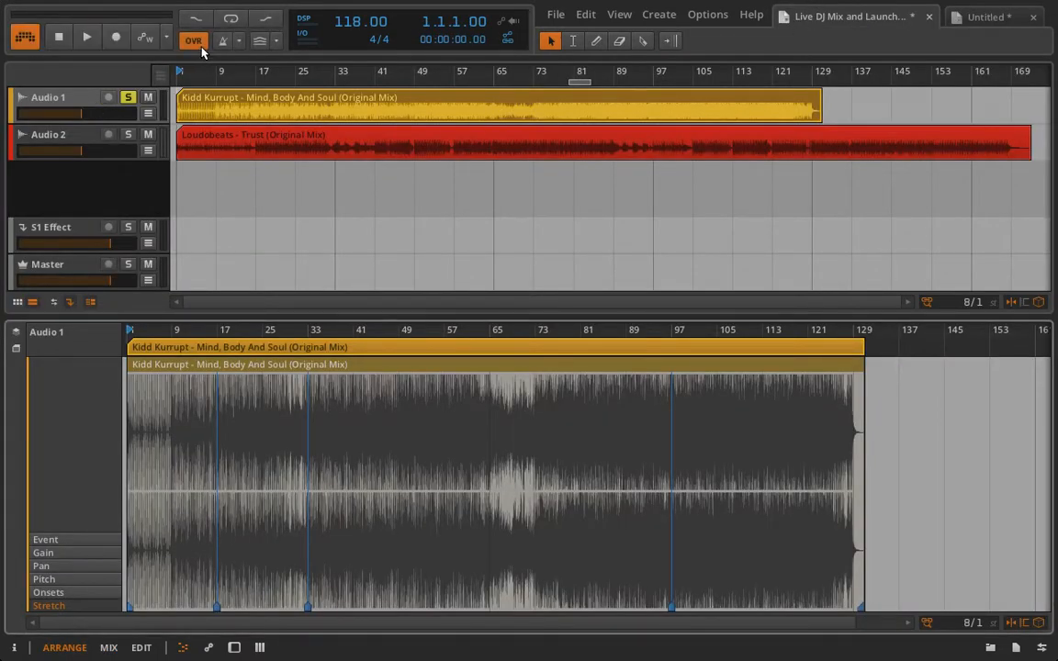
pyautogui.moveTo(199, 71); pyautogui.dragTo(341, 71)
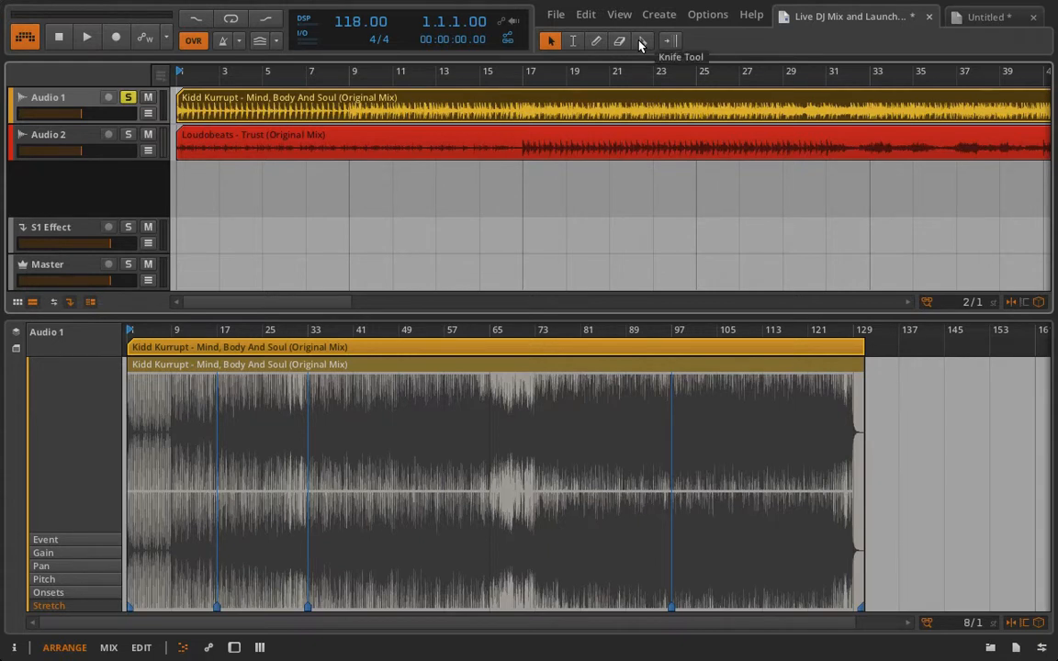
pyautogui.press('4')
pyautogui.press('5')
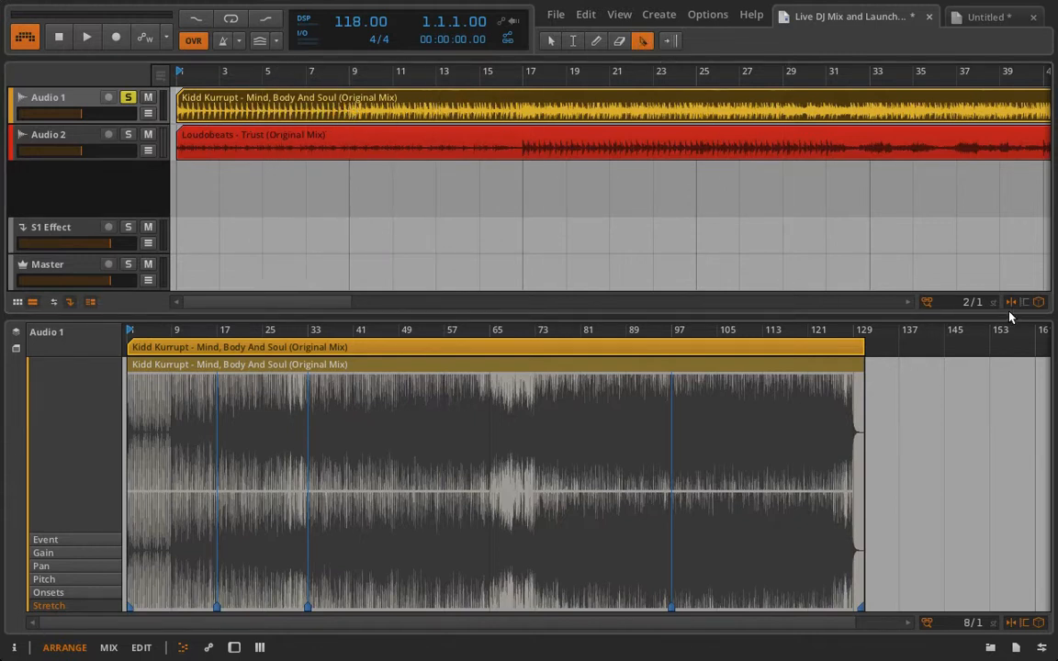
pyautogui.click(350, 109)
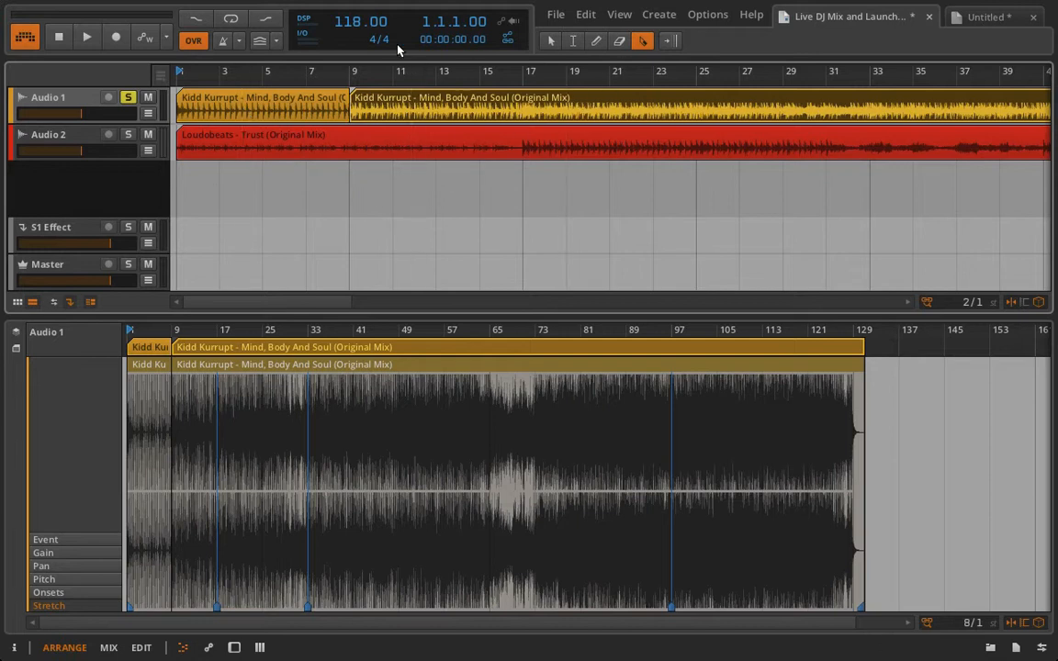
# Set the arranger loop to bars 1 through 3, enable looping, and audition the looped section before stopping playback.
pyautogui.click(552, 40)
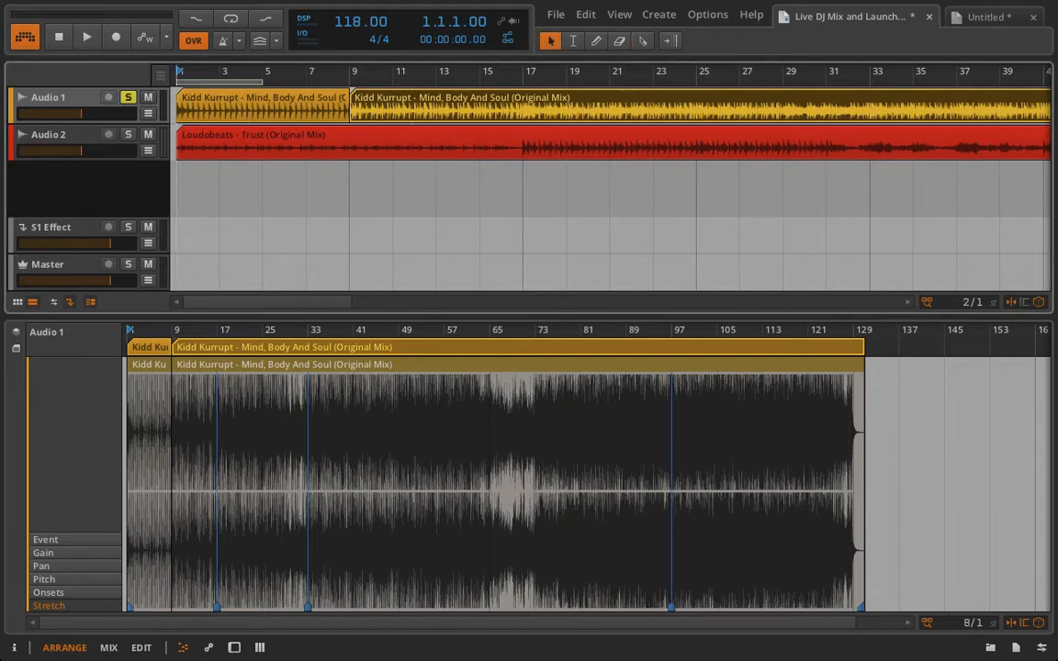
pyautogui.click(87, 39)
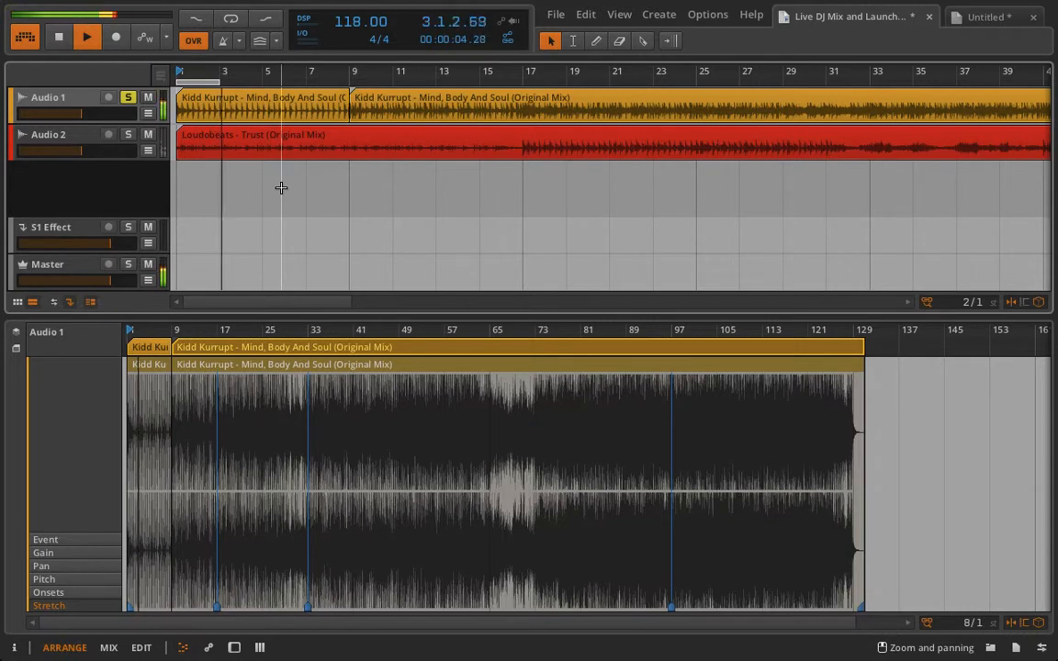
pyautogui.click(230, 19)
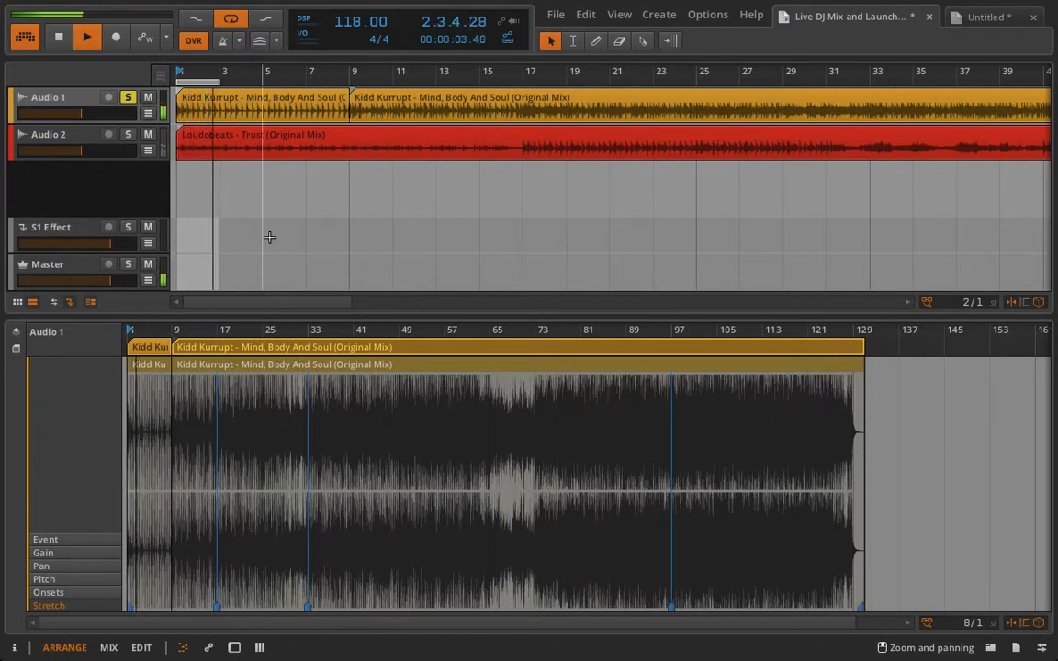
pyautogui.press('space')
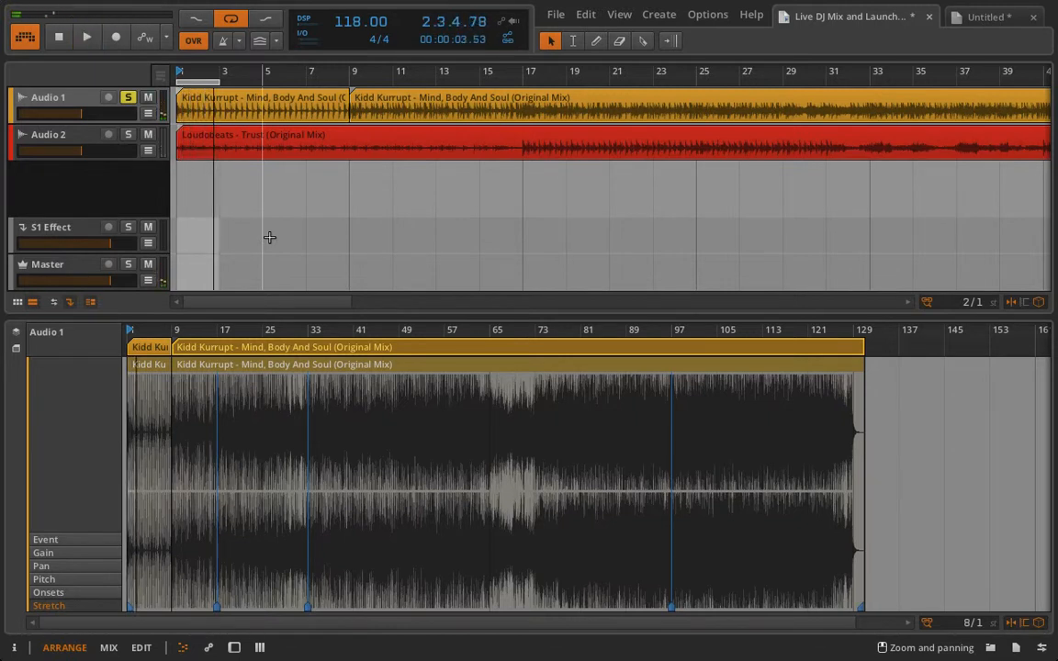
# Select bars 1 to 3 of the first Audio 1 clip with the Time Selection tool and split it there.
pyautogui.click(573, 42)
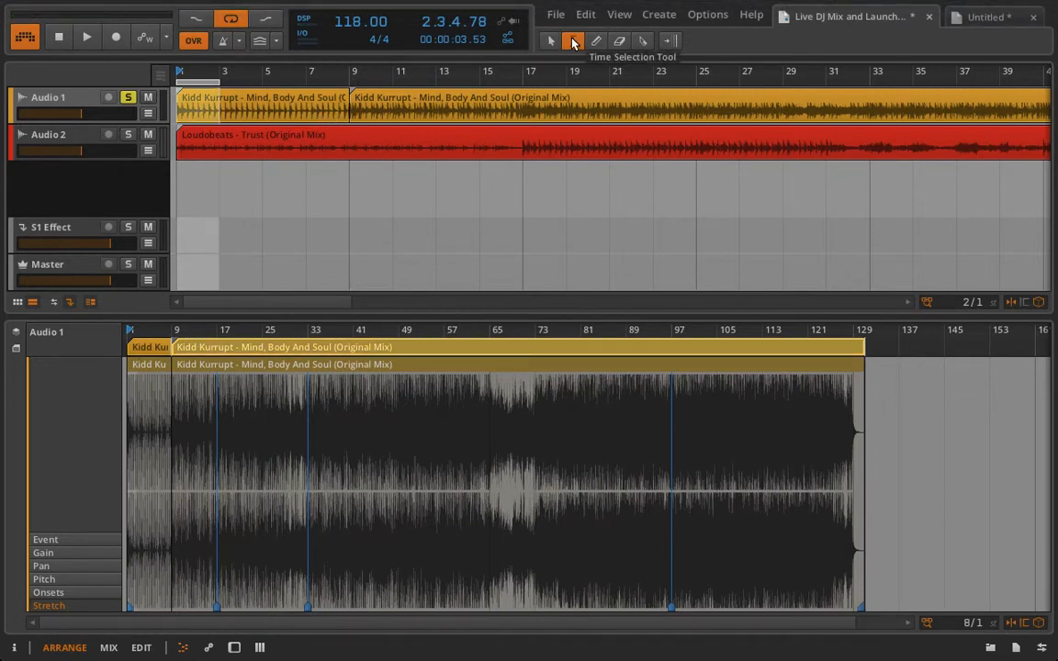
pyautogui.click(190, 111)
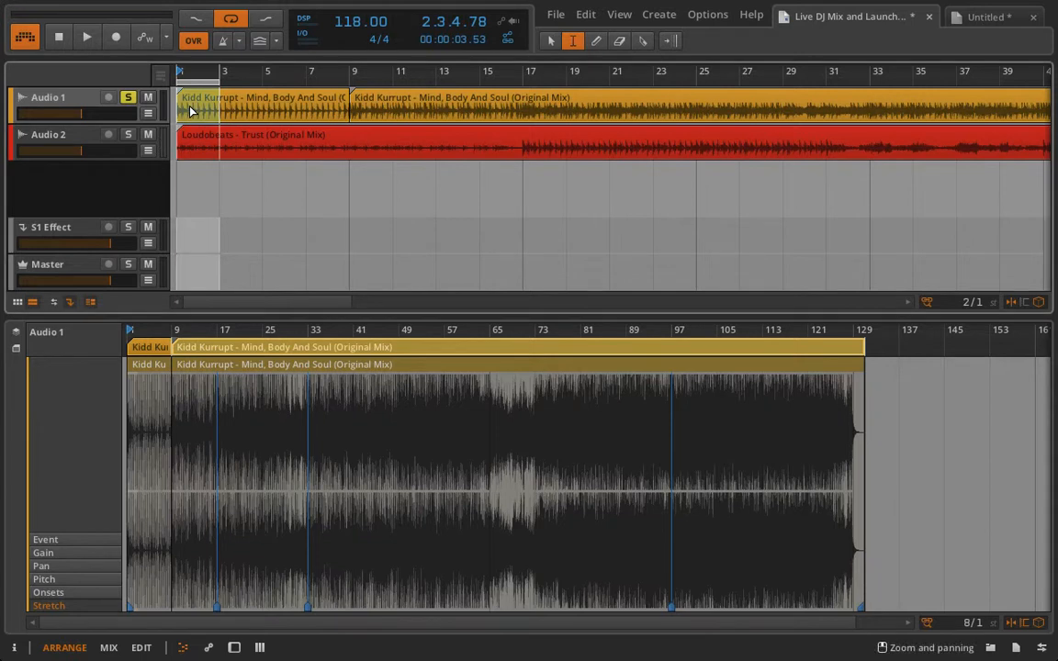
pyautogui.click(245, 106)
pyautogui.moveTo(185, 109); pyautogui.dragTo(215, 103)
pyautogui.press('Home')
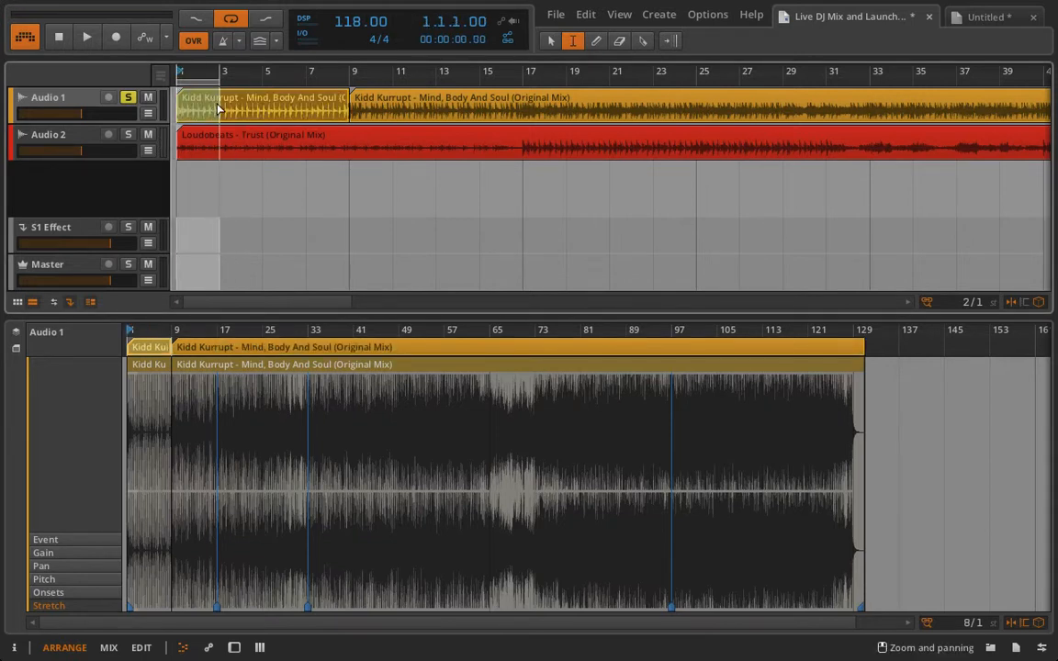
pyautogui.rightClick(206, 110)
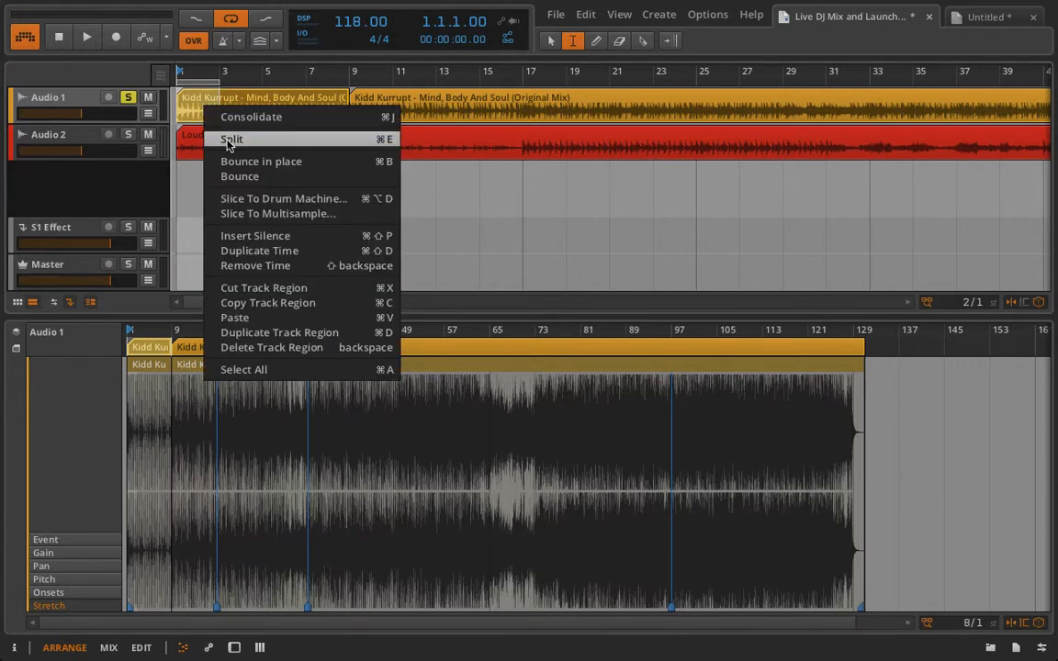
pyautogui.click(231, 140)
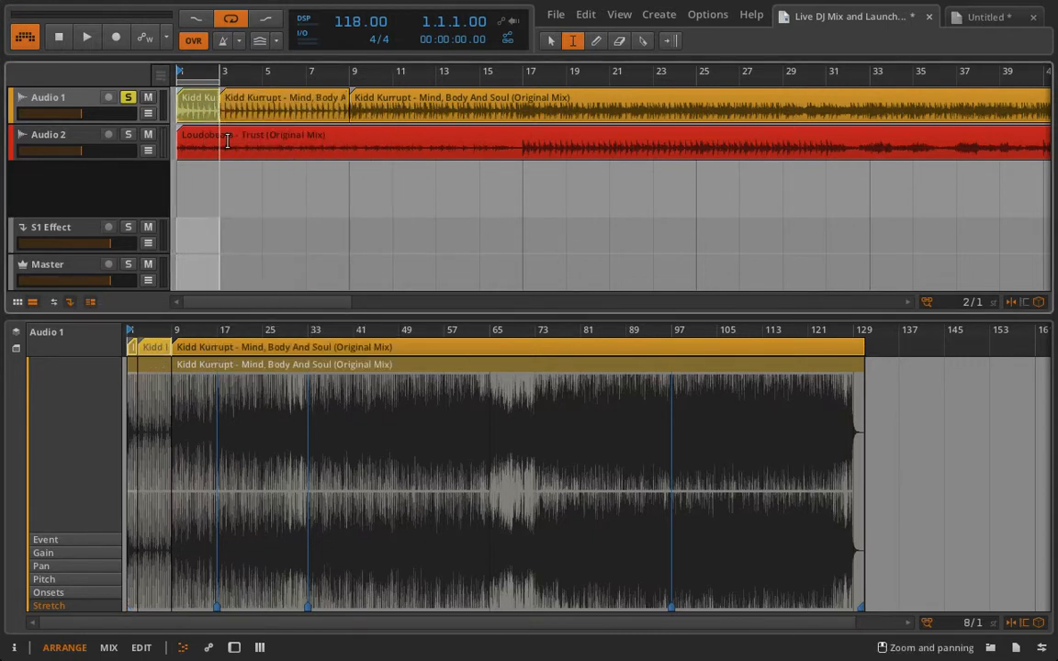
# Select the two-bar clip at the start of Audio 1 with the object selection tool and copy it.
pyautogui.rightClick(194, 98)
pyautogui.click(230, 106)
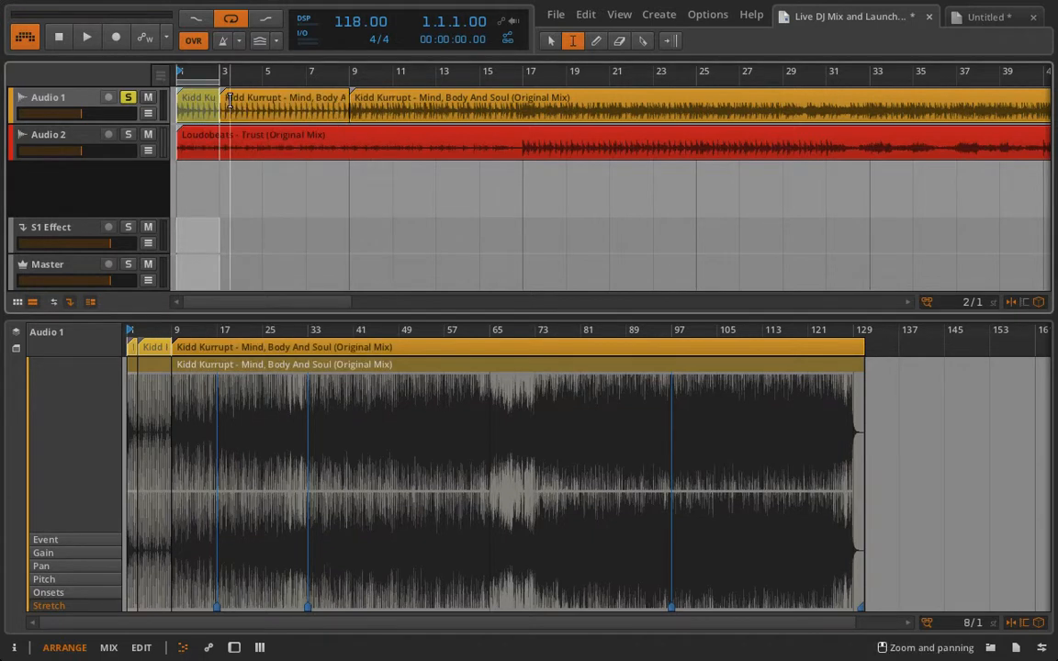
pyautogui.click(189, 110)
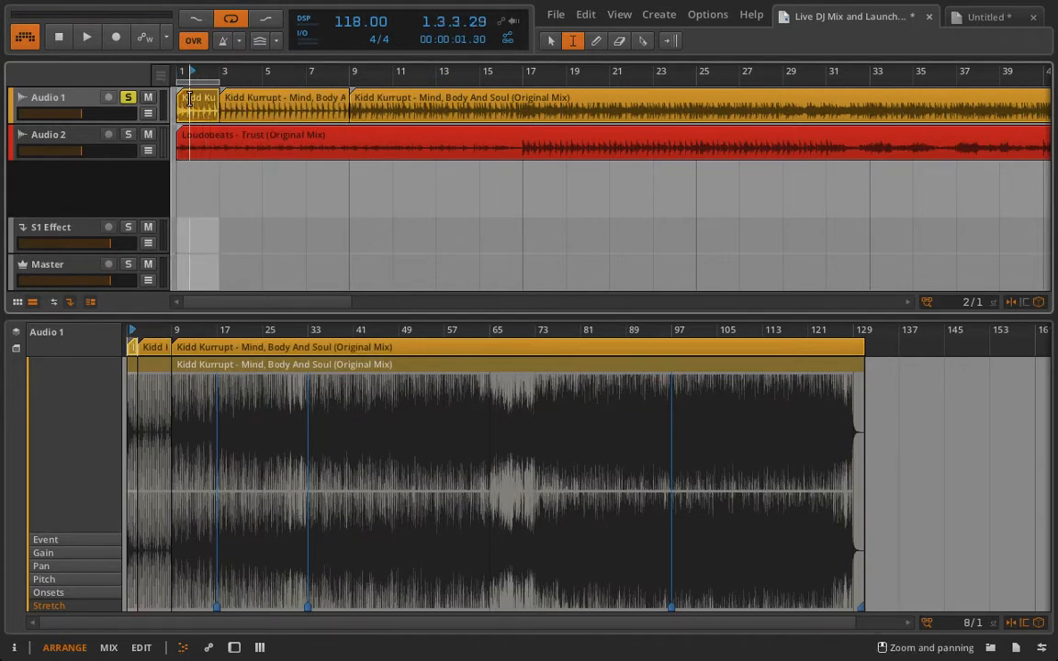
pyautogui.click(551, 40)
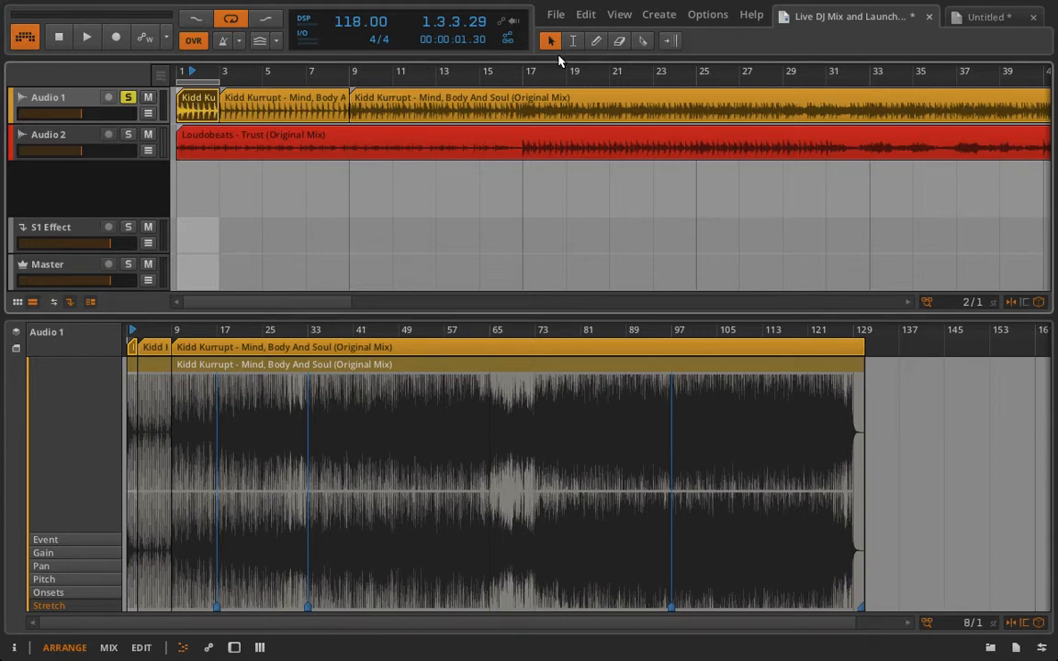
pyautogui.rightClick(199, 105)
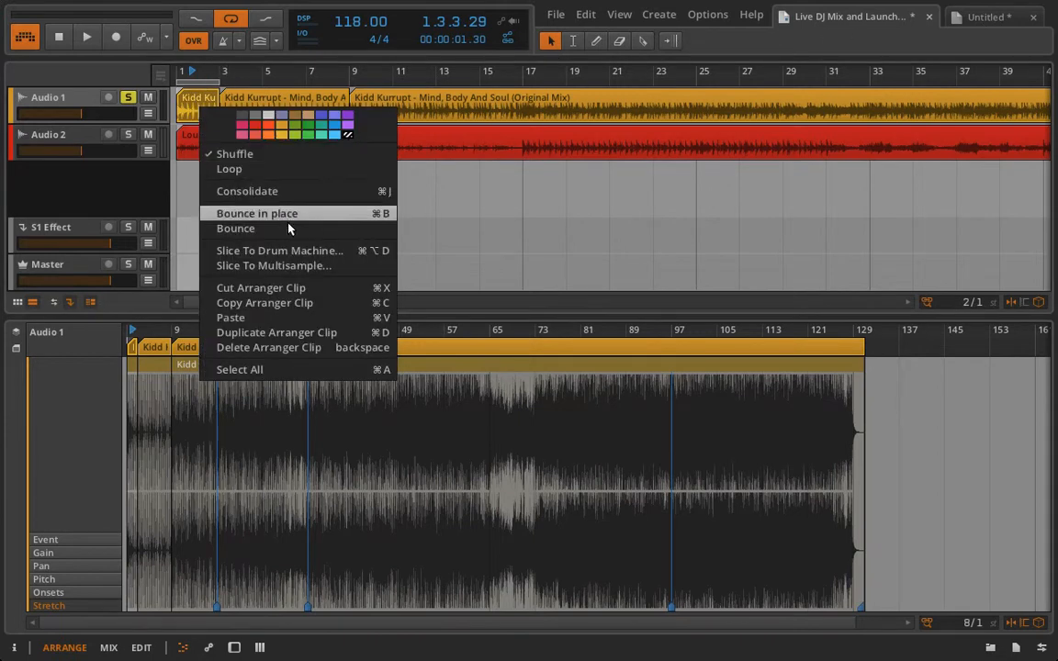
pyautogui.click(276, 303)
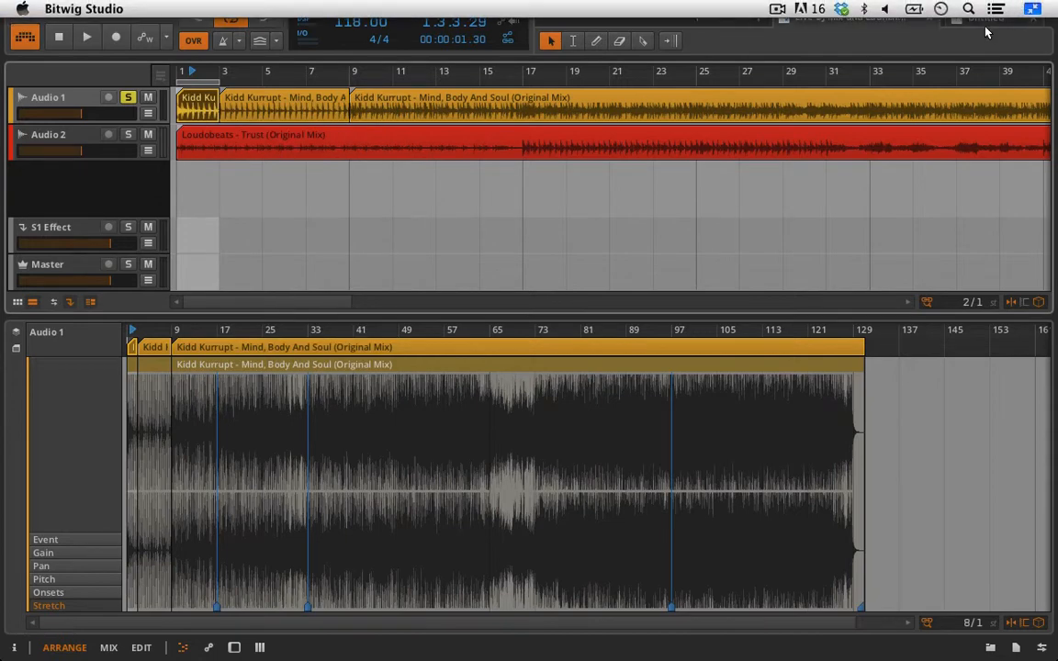
# Paste the copied two-bar clip into Deck 1's Scene 1 slot in the Untitled project.
pyautogui.click(968, 18)
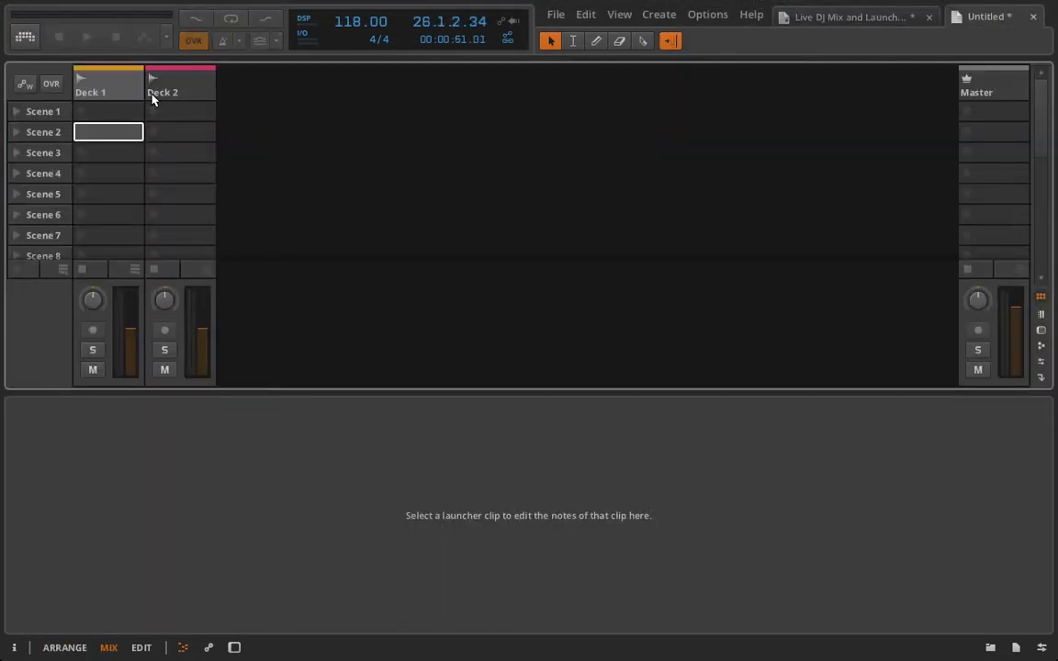
pyautogui.rightClick(109, 112)
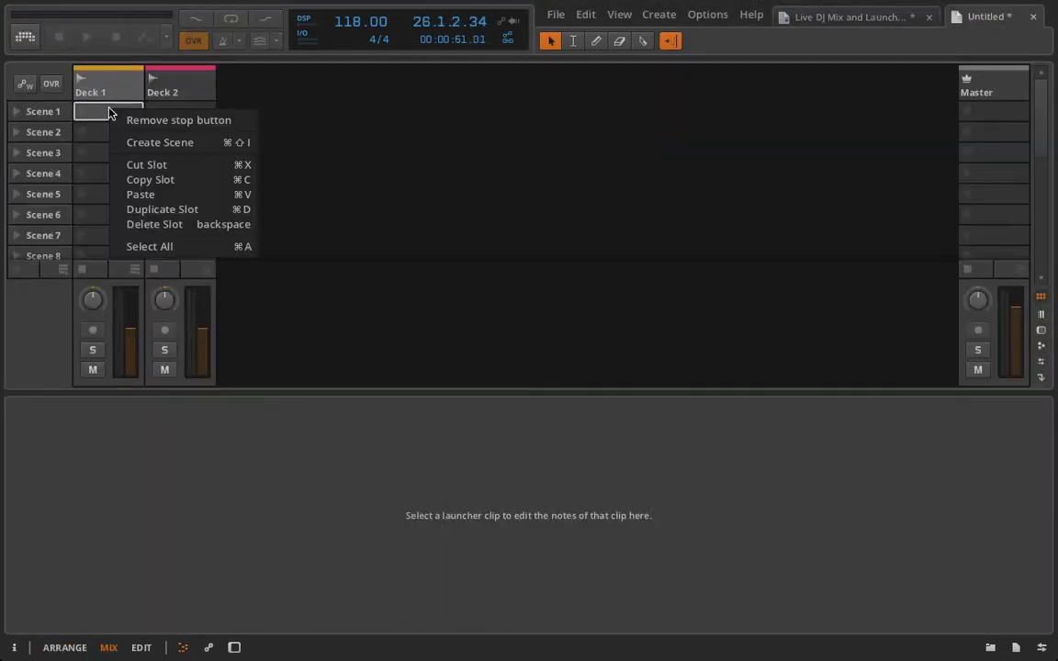
pyautogui.click(180, 196)
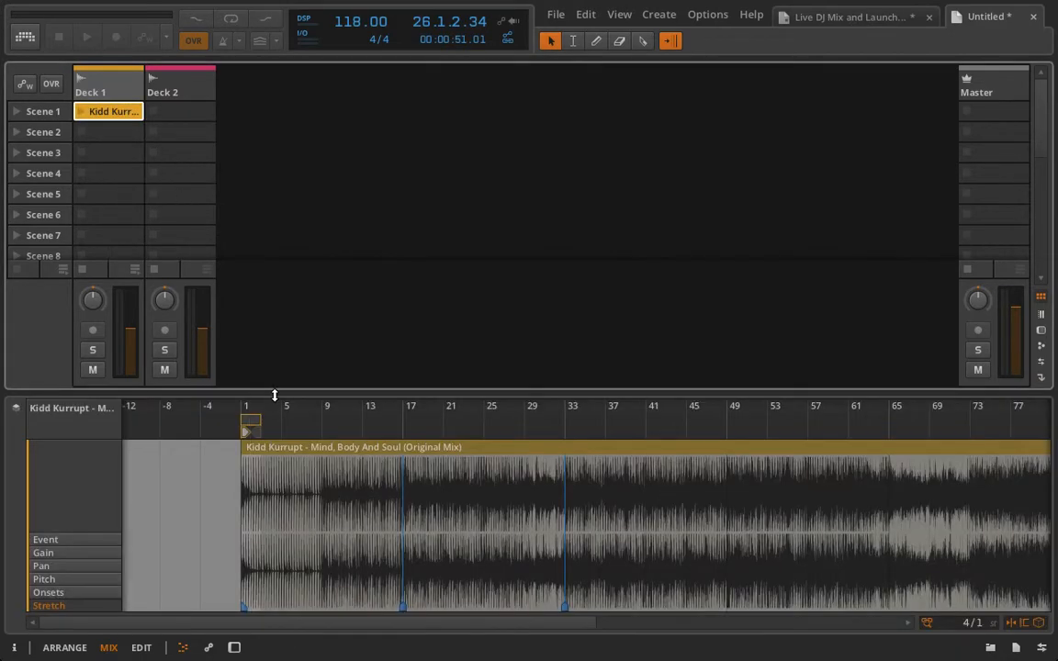
# Cut the pasted clip's audio at bar 3 with the Knife tool and delete all audio events after that point.
pyautogui.moveTo(268, 408); pyautogui.dragTo(446, 408)
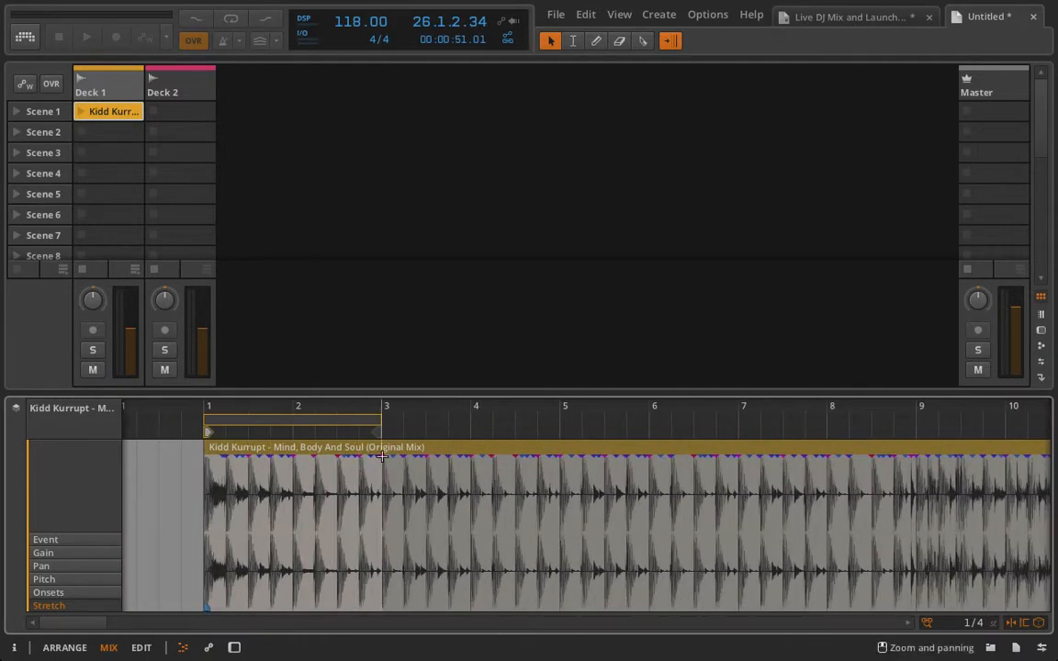
pyautogui.click(643, 40)
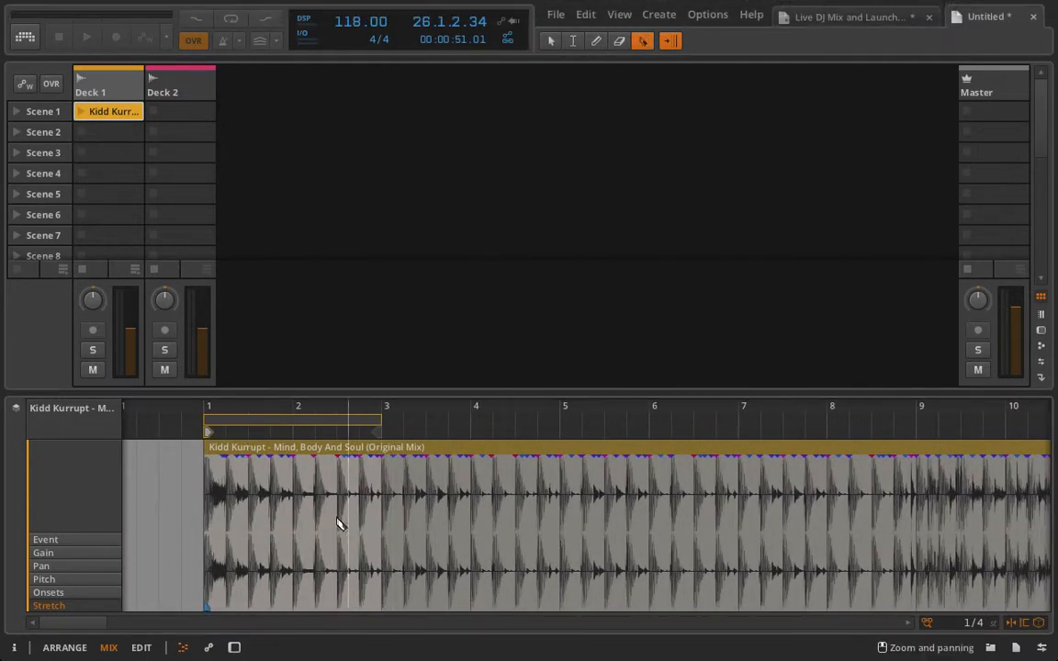
pyautogui.click(383, 503)
pyautogui.click(448, 453)
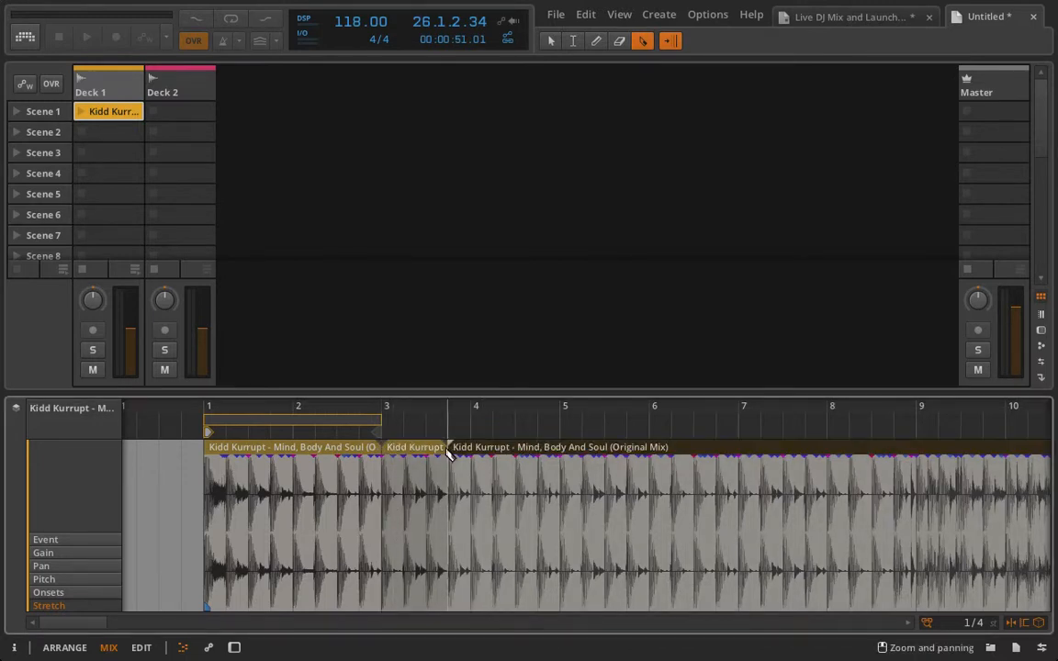
pyautogui.click(550, 42)
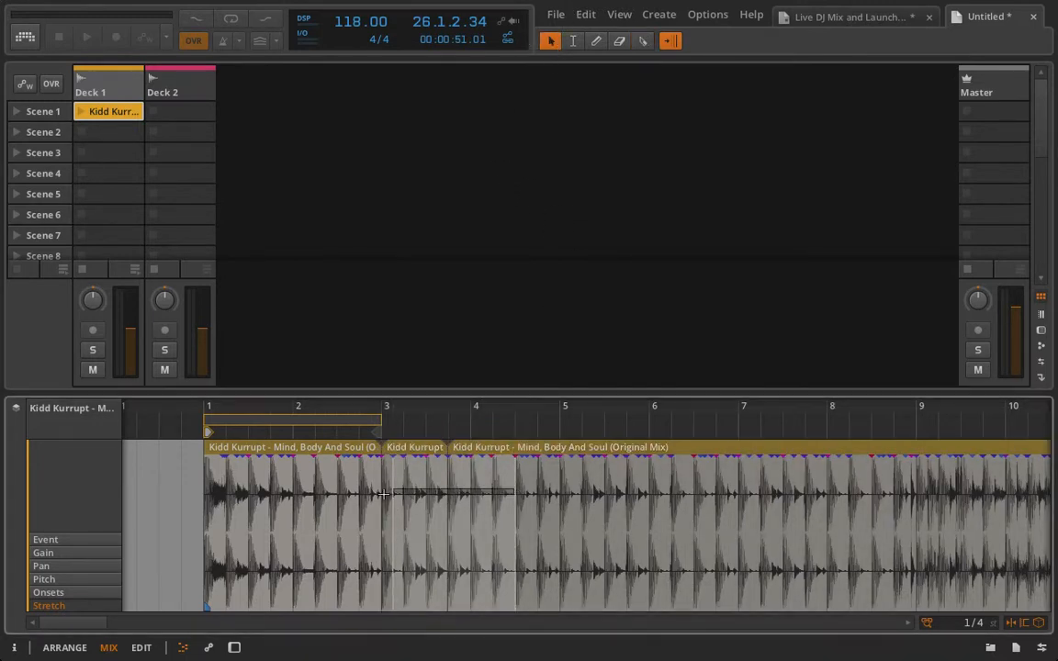
pyautogui.click(421, 449)
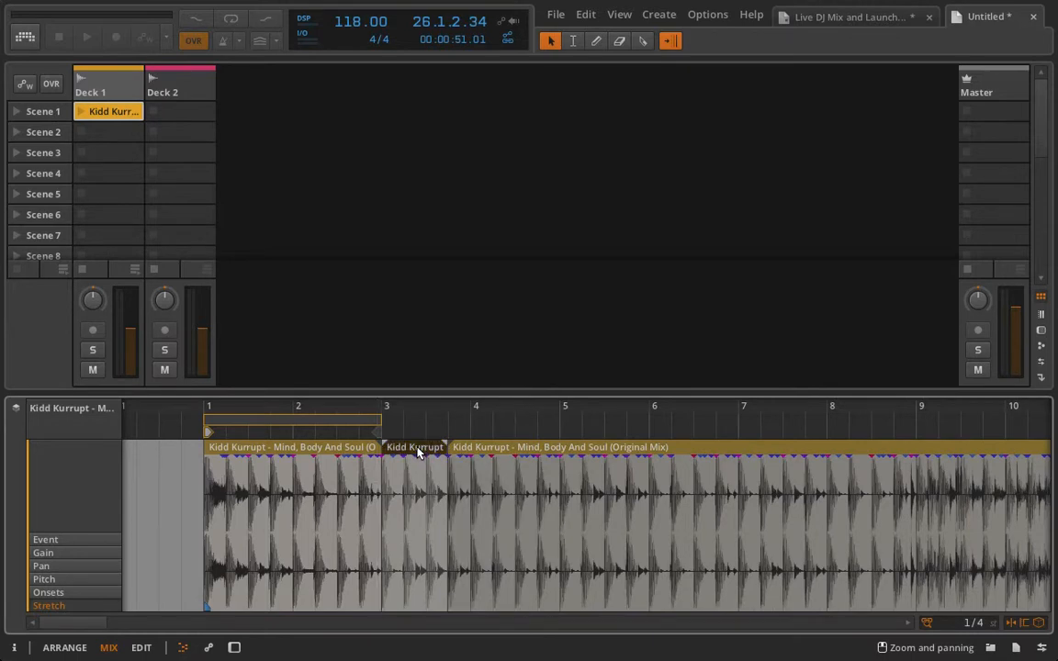
pyautogui.press('Delete')
pyautogui.click(476, 448)
pyautogui.press('Delete')
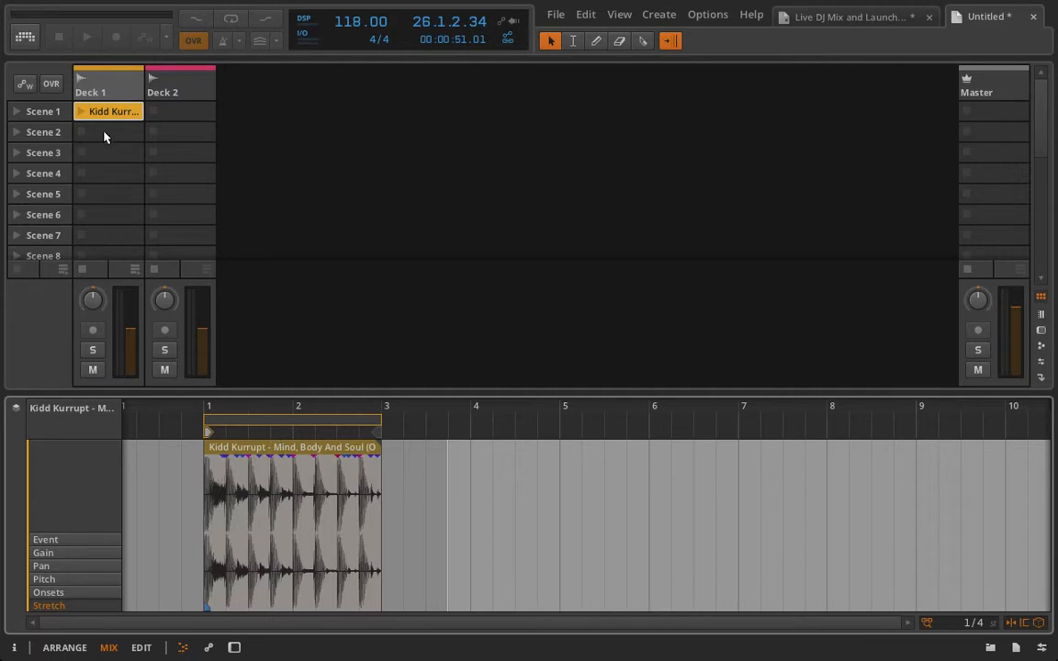
# Activate the audio engine, launch the Scene 1 clip on Deck 1, and inspect its two-bar waveform up close.
pyautogui.click(27, 44)
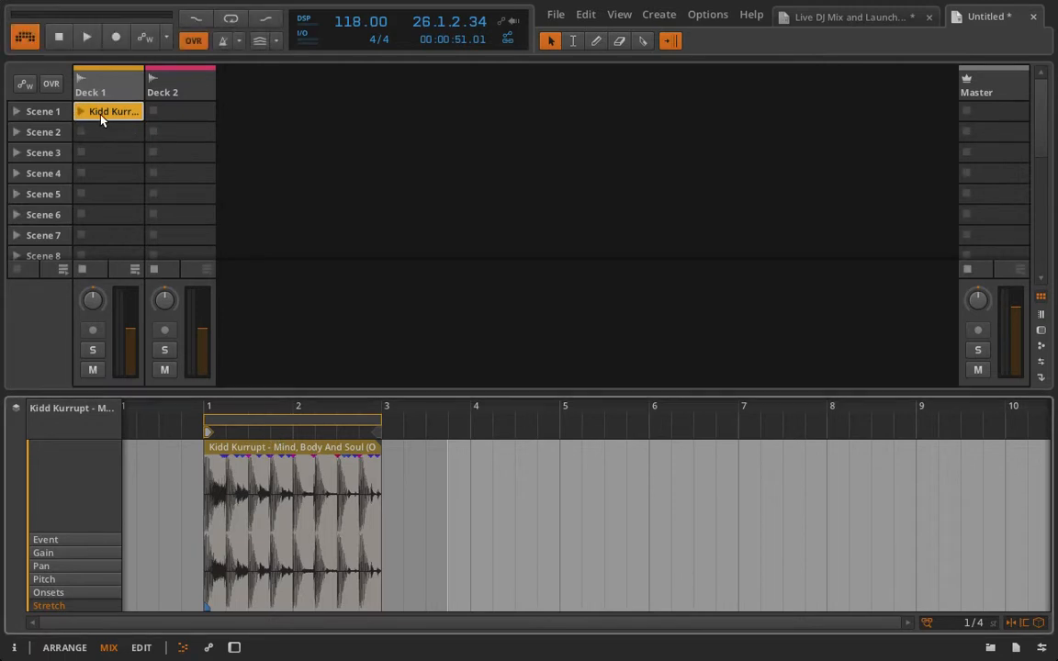
pyautogui.click(80, 111)
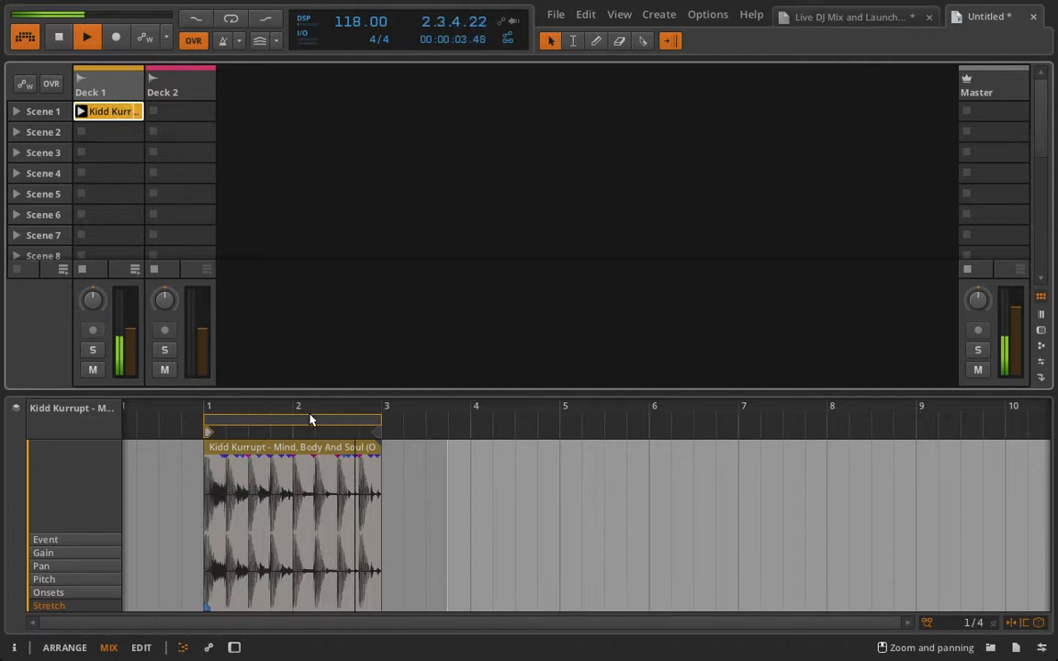
pyautogui.moveTo(306, 404); pyautogui.dragTo(499, 501)
pyautogui.moveTo(533, 406); pyautogui.dragTo(523, 405)
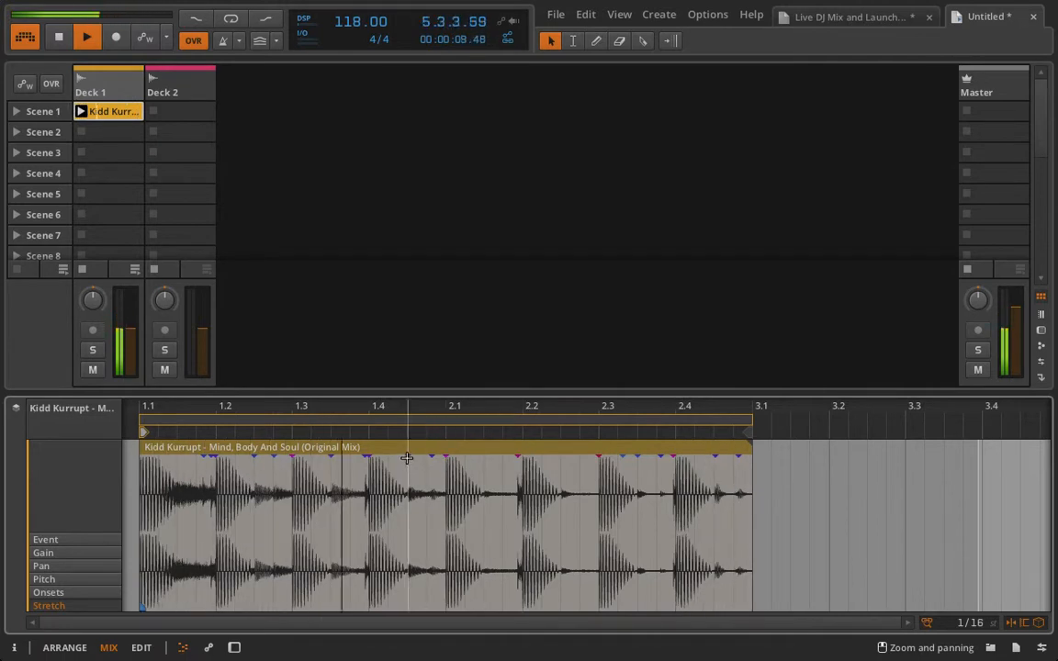
# Enable fade-in and fade-out on the audio event in Deck 1's clip, and audition the loop briefly.
pyautogui.press('space')
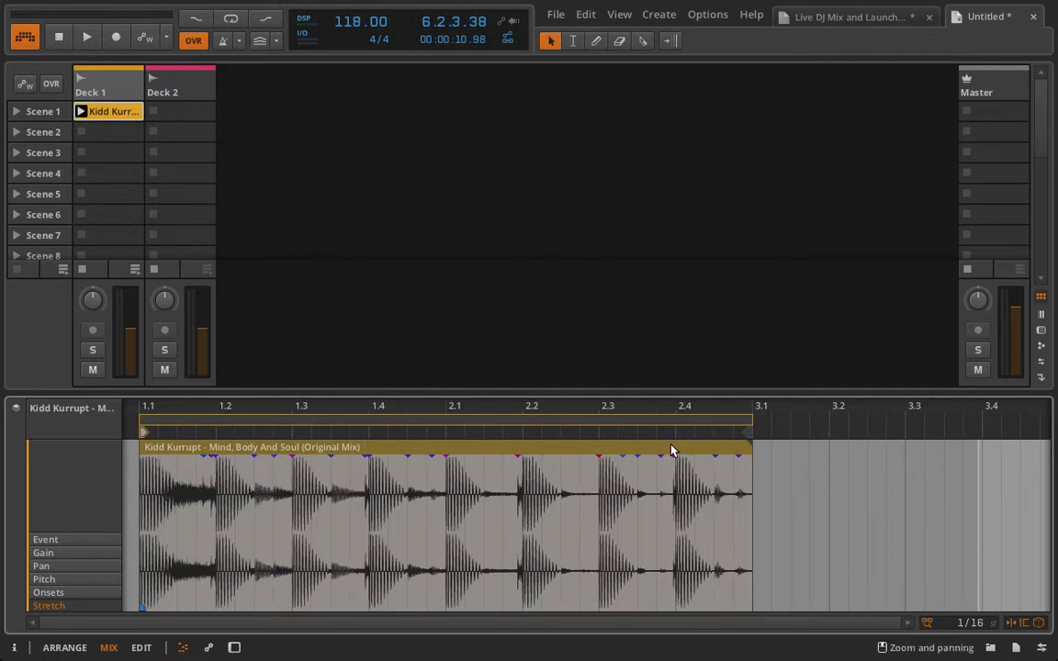
pyautogui.moveTo(673, 449)
pyautogui.mouseDown()
pyautogui.moveTo(802, 460)
pyautogui.moveTo(664, 462)
pyautogui.mouseUp()
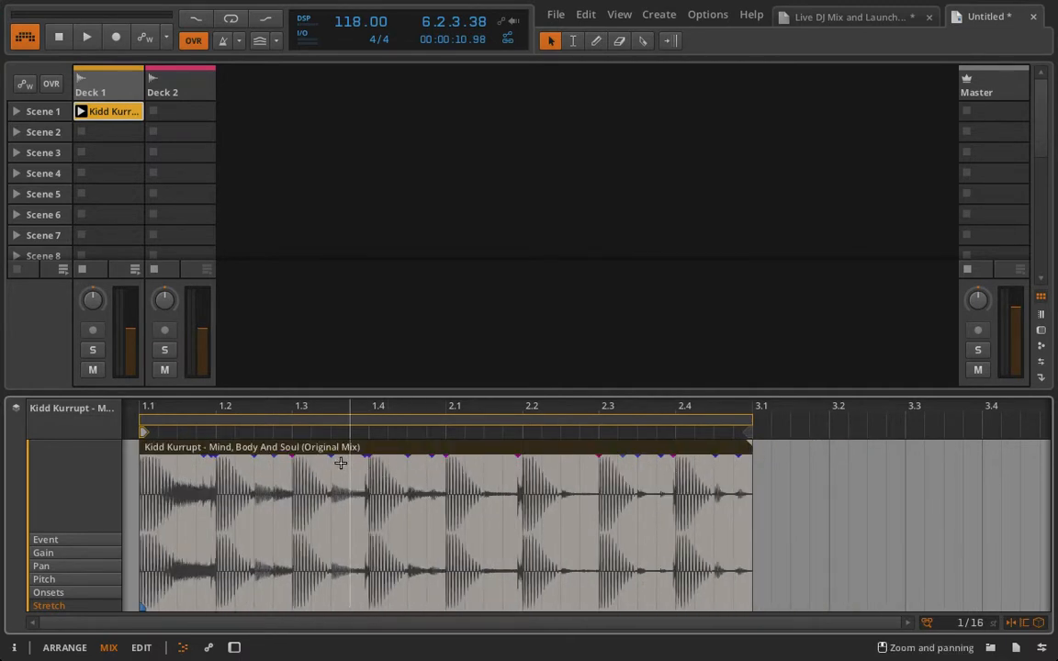
pyautogui.click(11, 648)
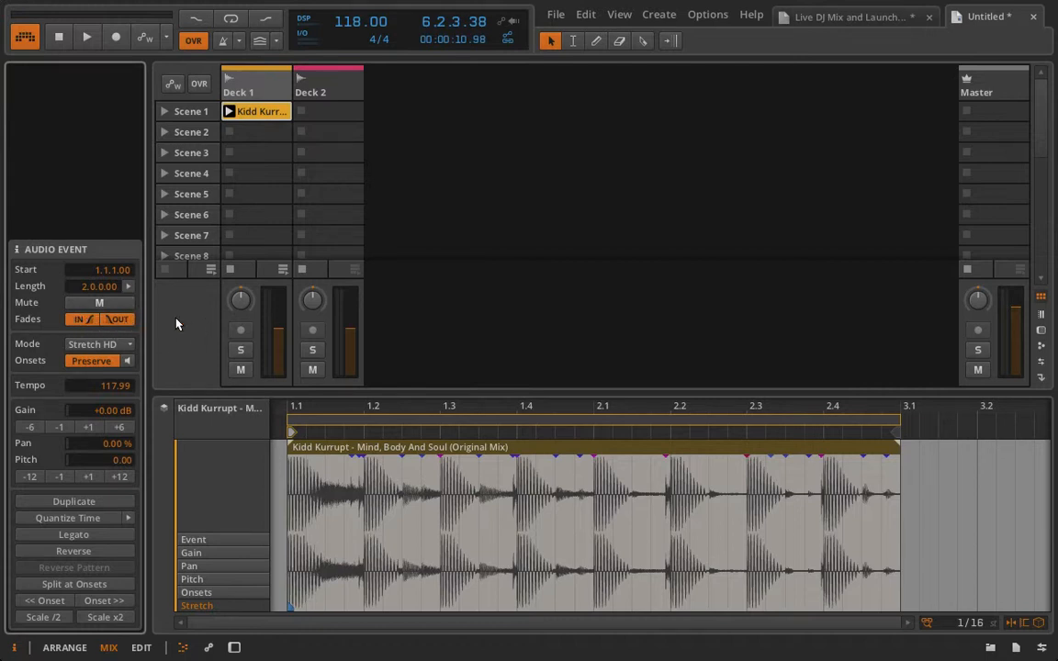
pyautogui.click(229, 111)
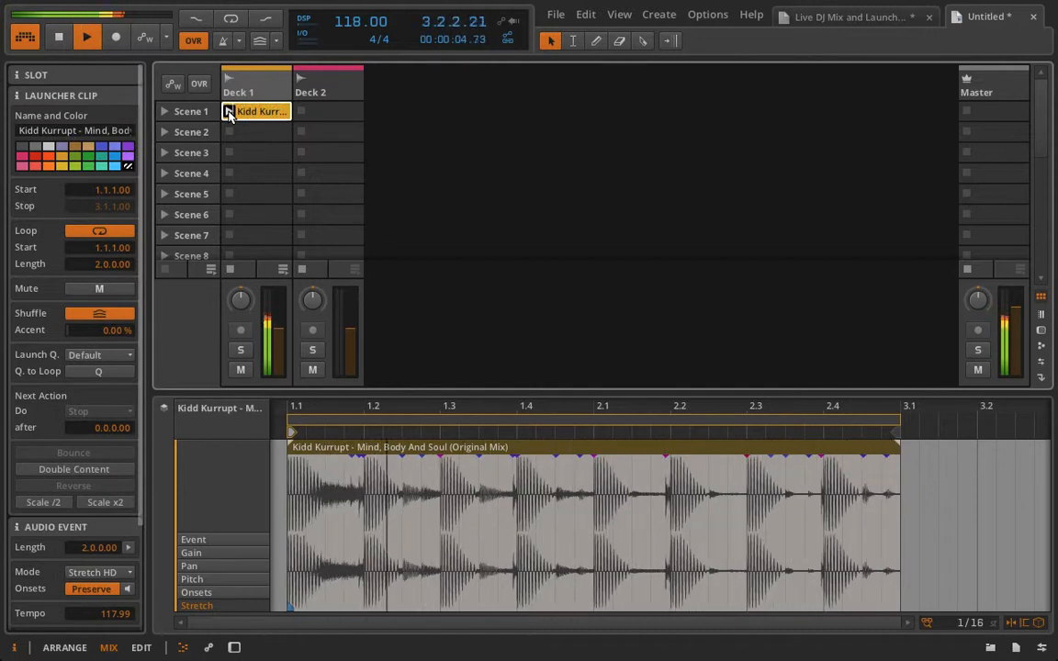
pyautogui.press('space')
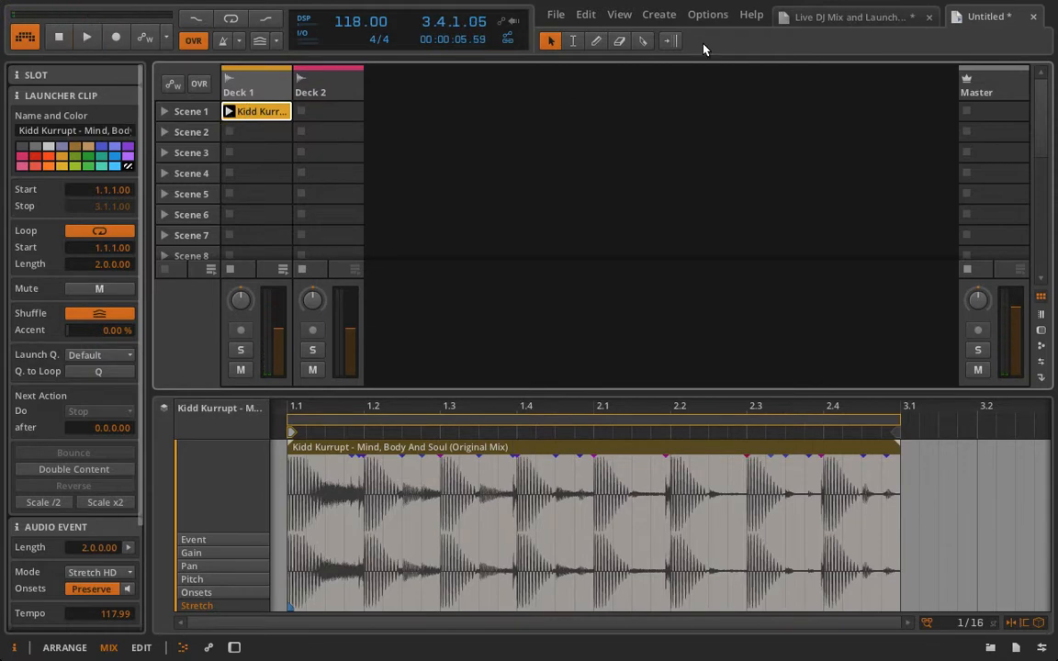
# Switch to the Live DJ Mix project, solo Audio 2 instead of Audio 1, and audition its first two bars with the audio engine active.
pyautogui.click(808, 16)
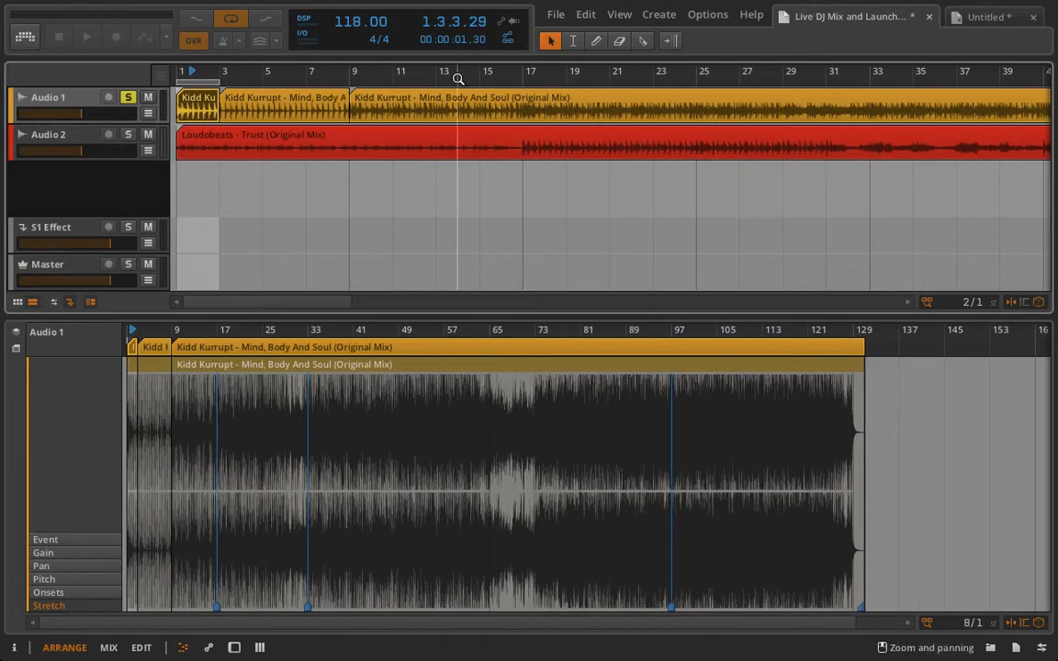
pyautogui.moveTo(258, 73); pyautogui.dragTo(283, 73)
pyautogui.click(129, 135)
pyautogui.click(129, 97)
pyautogui.click(25, 39)
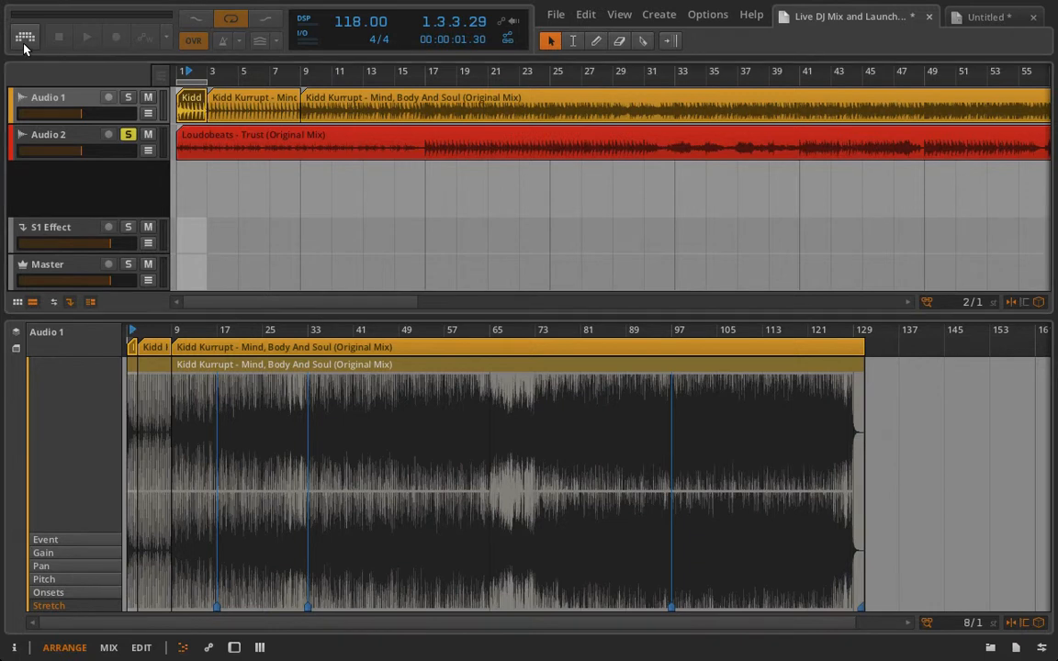
pyautogui.click(86, 37)
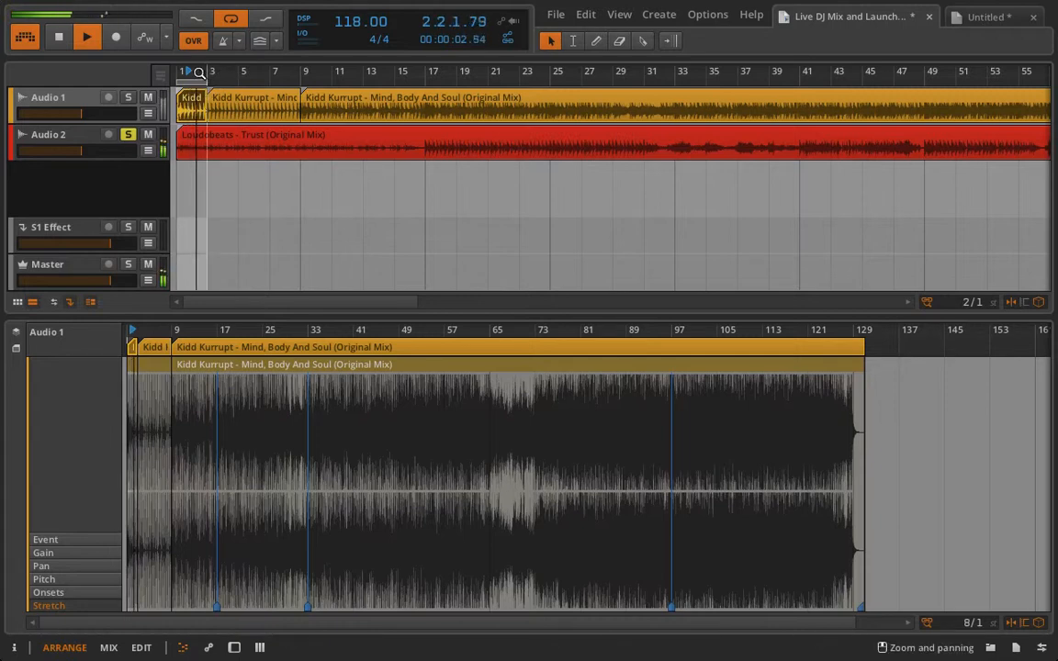
pyautogui.moveTo(204, 74); pyautogui.dragTo(299, 73)
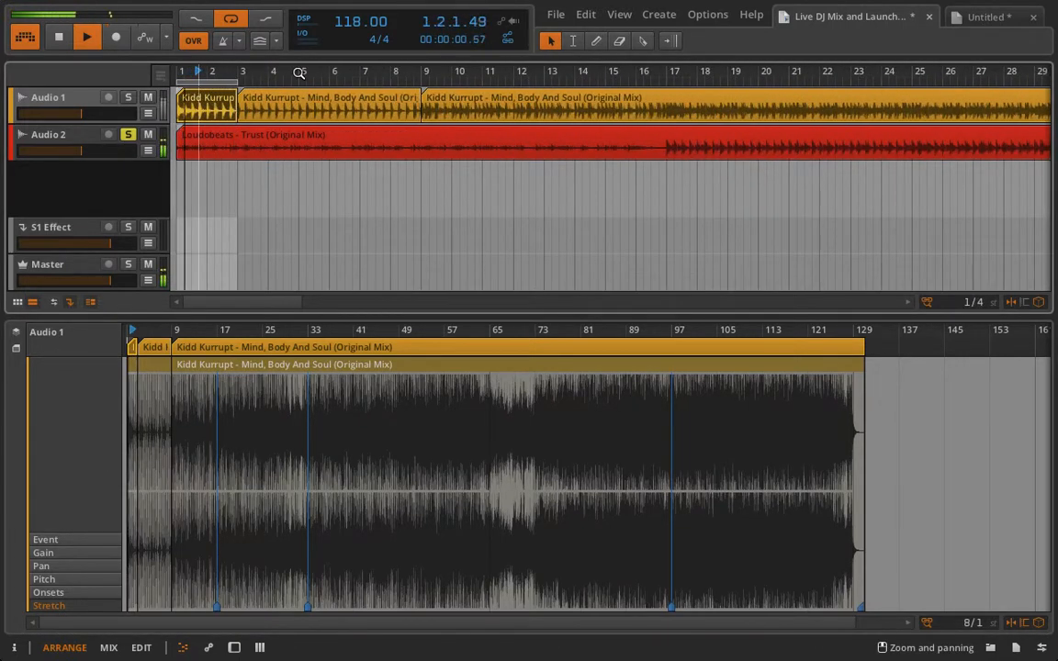
pyautogui.press('space')
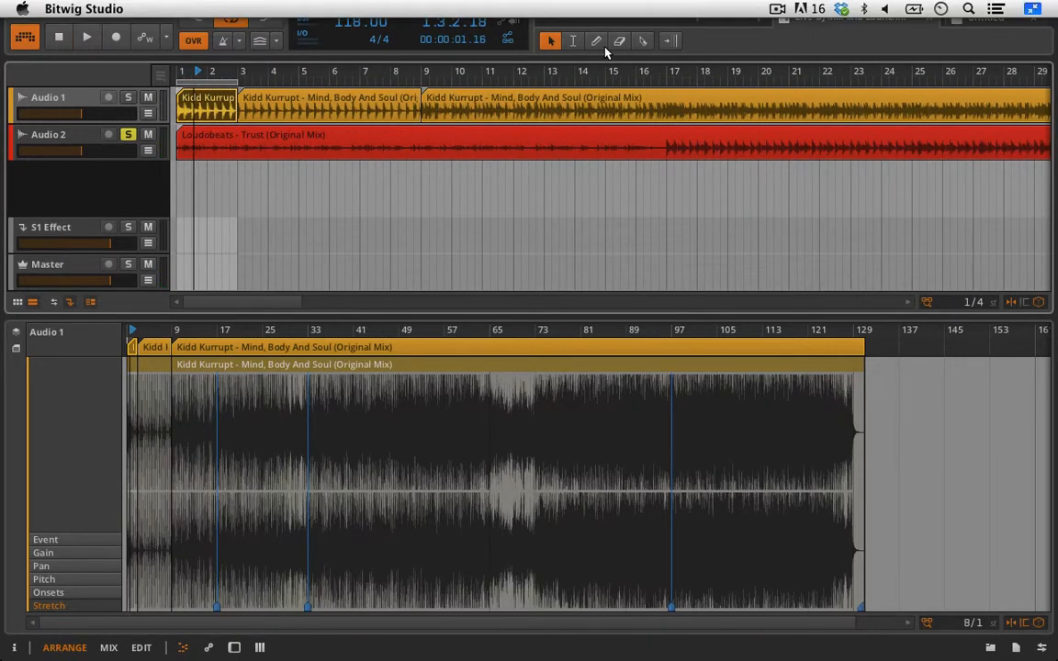
# Cut the Loudobeats track on Audio 2 at bar 3 with the Knife tool and copy the two-bar clip before the cut.
pyautogui.click(643, 42)
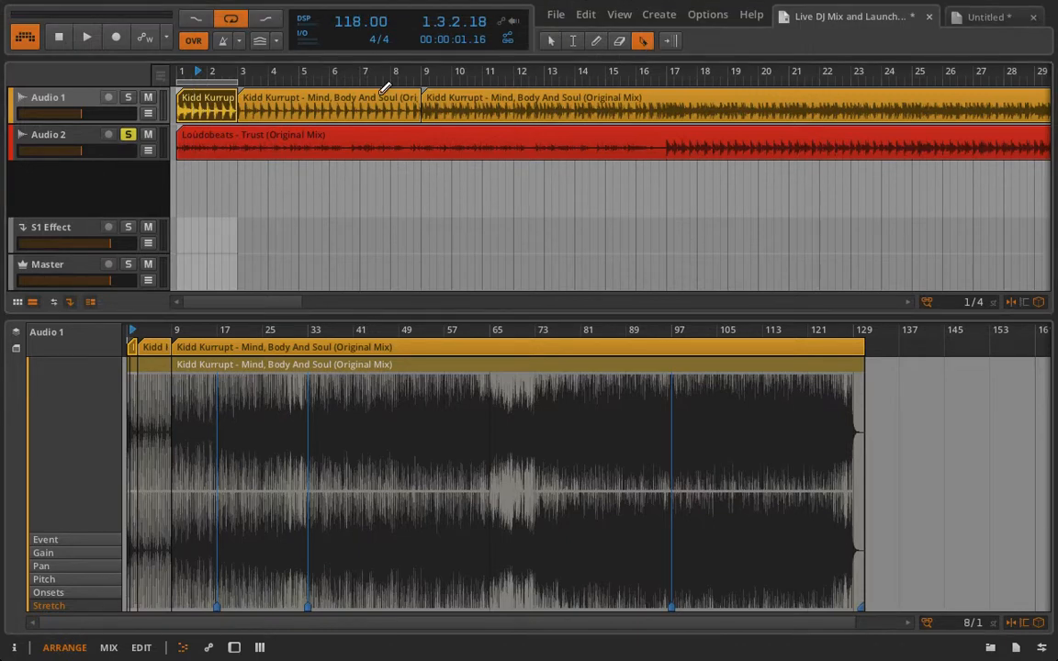
pyautogui.click(236, 152)
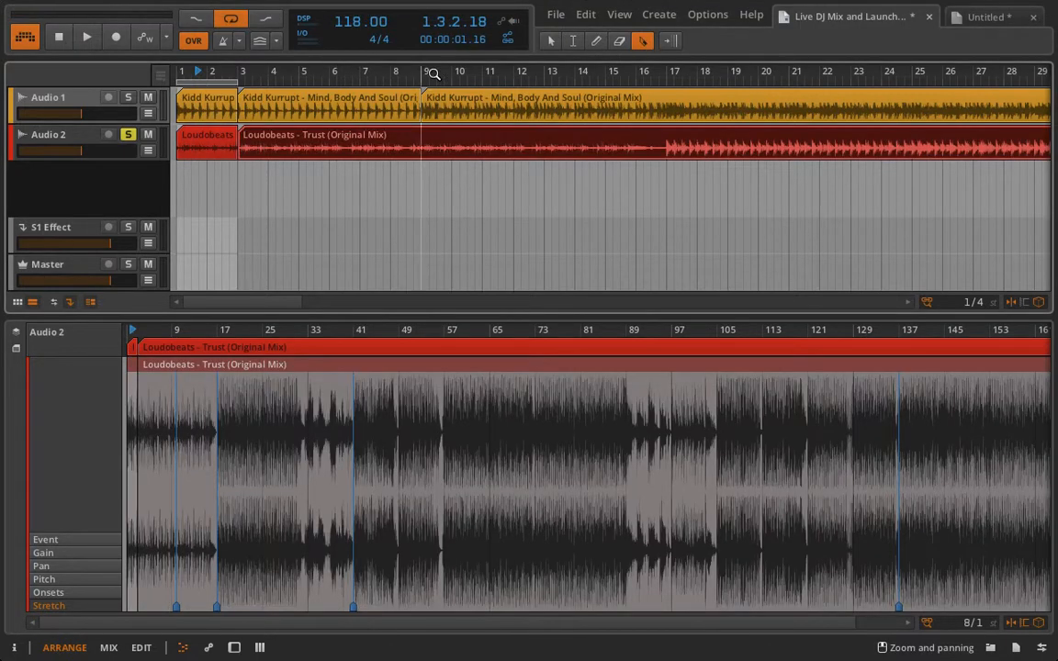
pyautogui.click(551, 40)
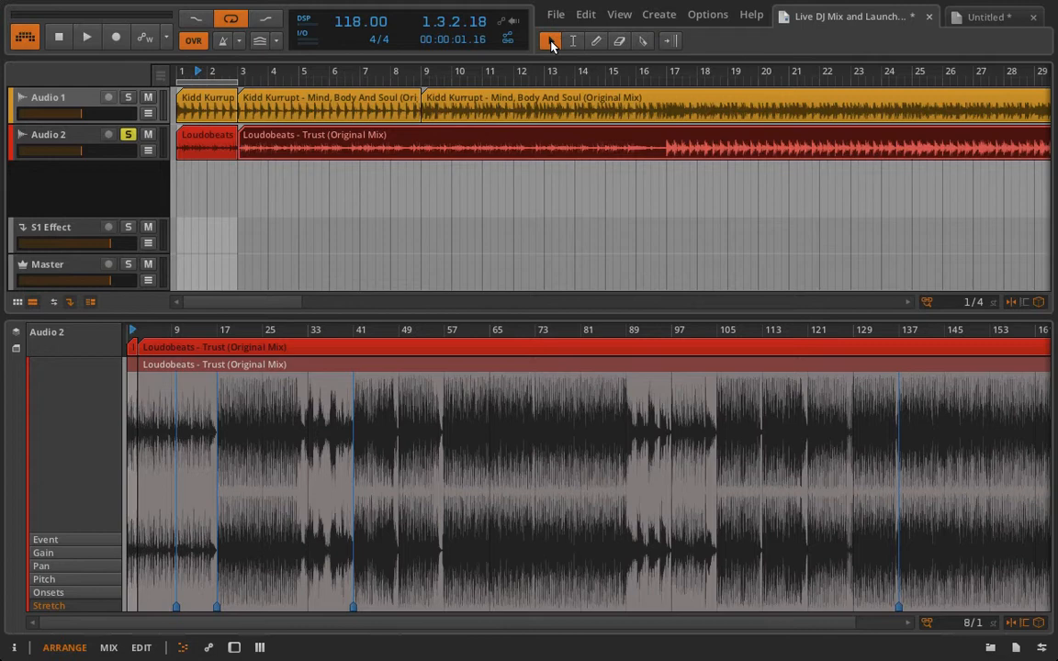
pyautogui.click(210, 144)
pyautogui.rightClick(213, 145)
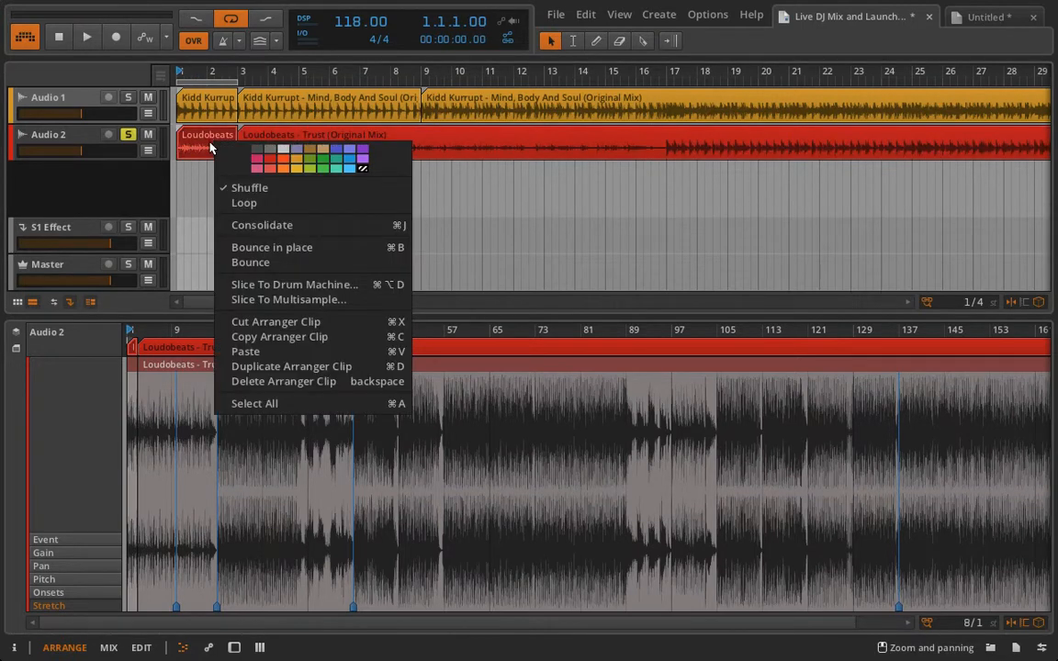
pyautogui.click(345, 225)
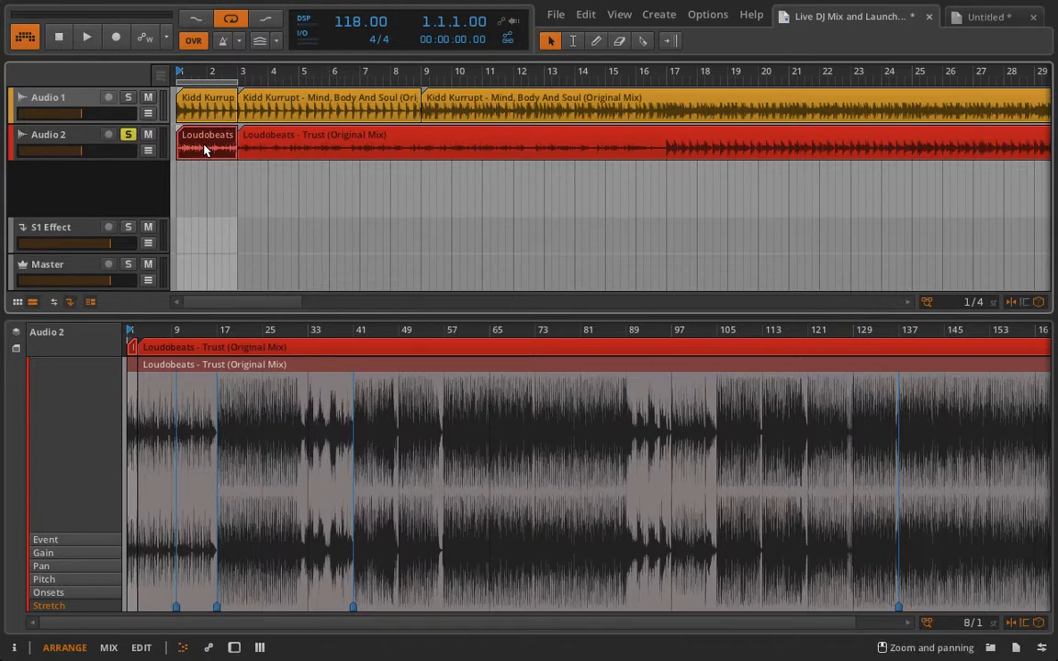
# Paste the copied two-bar Loudobeats clip into Deck 2's Scene 1 slot in the Untitled project.
pyautogui.moveTo(911, 6)
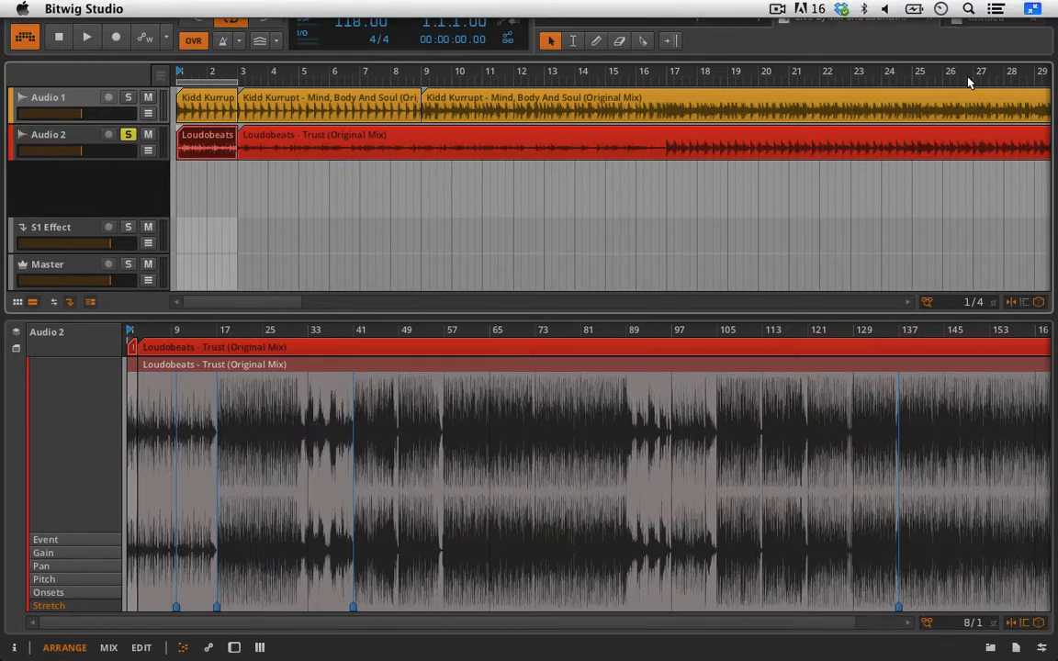
pyautogui.click(989, 22)
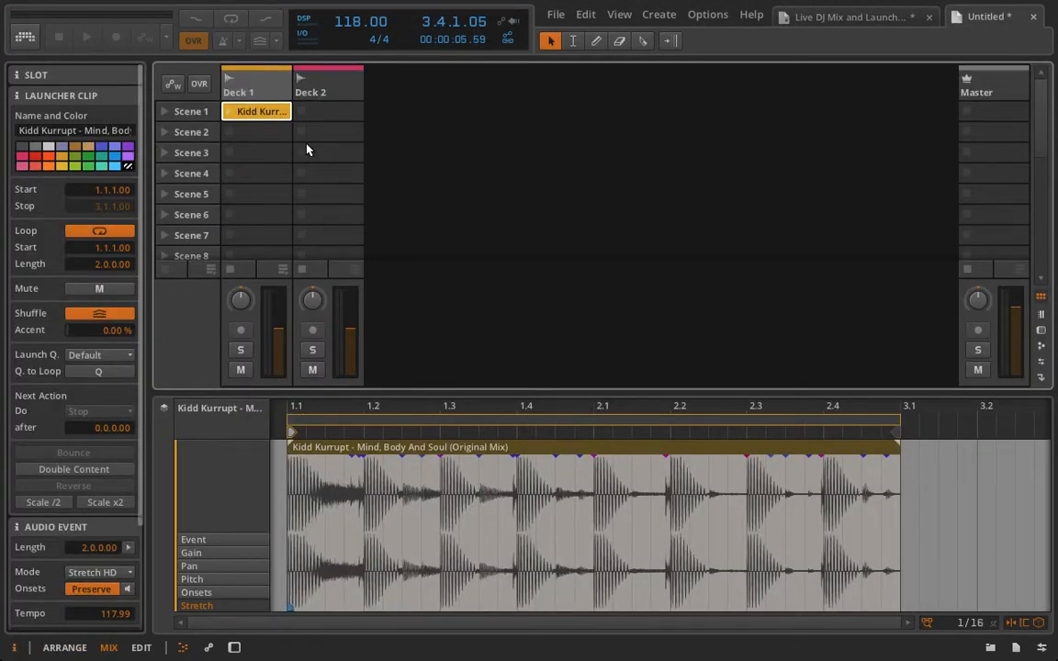
pyautogui.click(323, 113)
pyautogui.press('super+v')
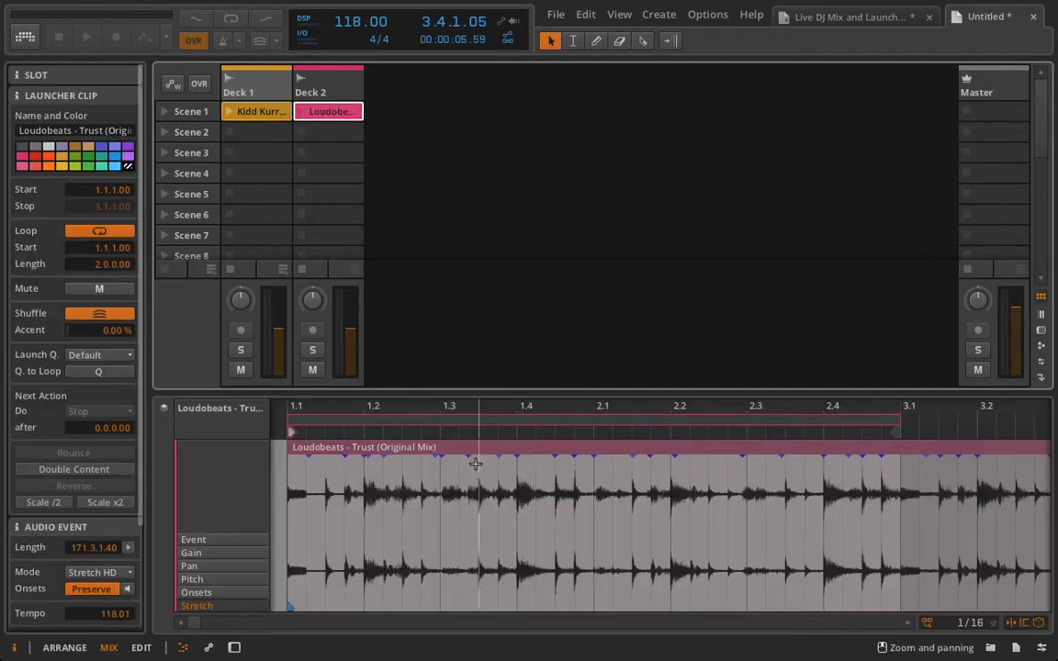
# Cut the Deck 2 clip's audio at bar 3 with the Knife tool and delete the audio event after the cut.
pyautogui.moveTo(831, 406); pyautogui.dragTo(962, 169)
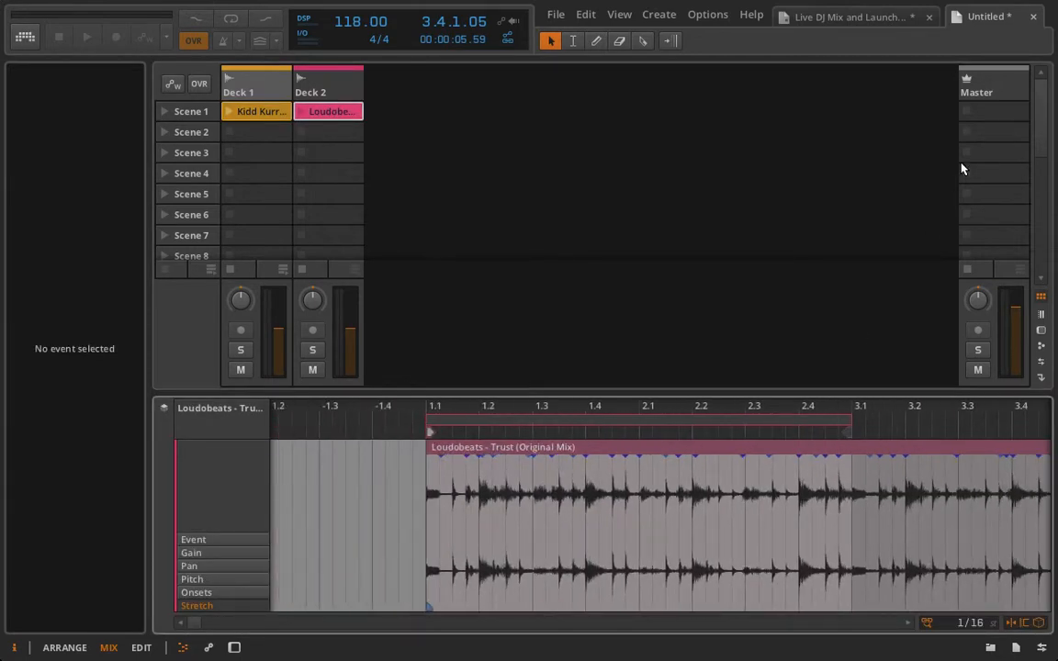
pyautogui.click(643, 44)
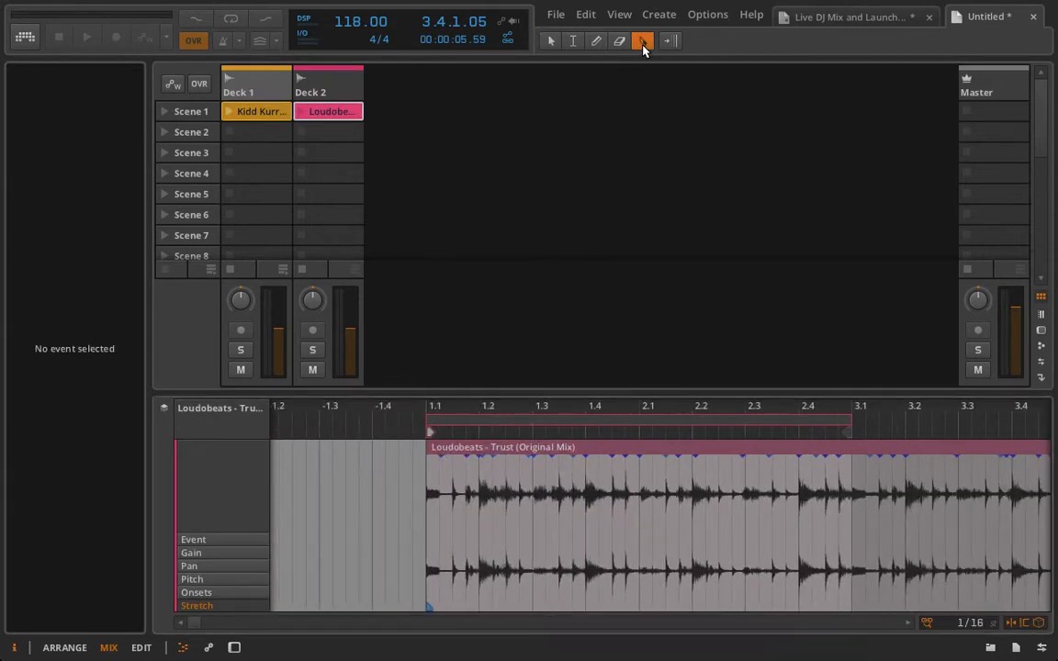
pyautogui.click(852, 491)
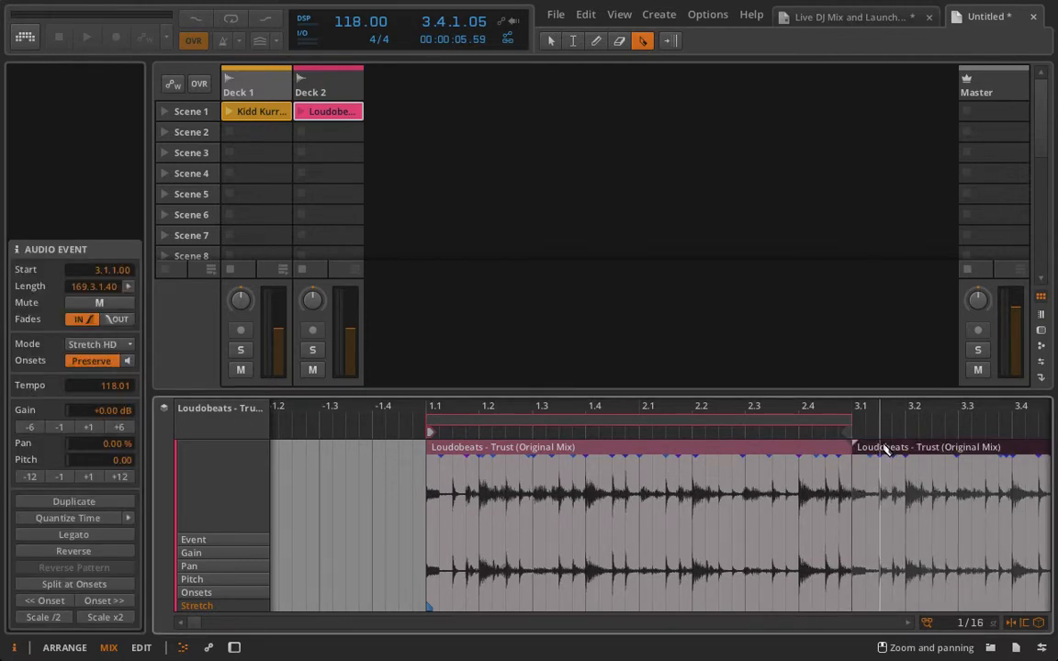
pyautogui.press('Delete')
# Enable both fade-in and fade-out on the remaining two-bar audio event of the Loudobeats clip.
pyautogui.moveTo(530, 408); pyautogui.dragTo(431, 406)
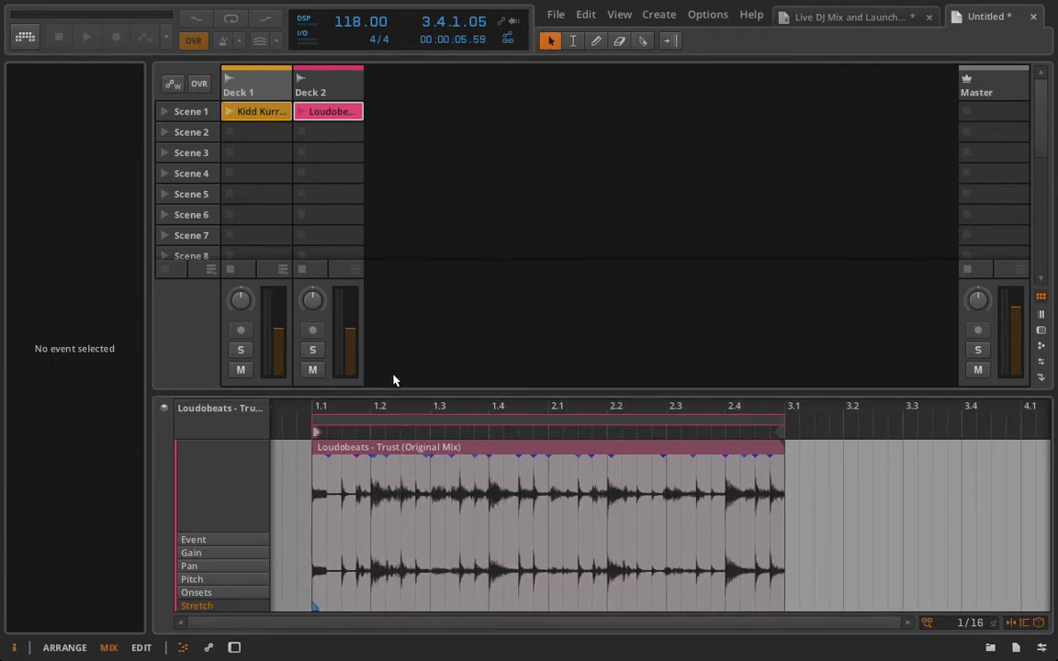
pyautogui.click(346, 452)
pyautogui.click(103, 319)
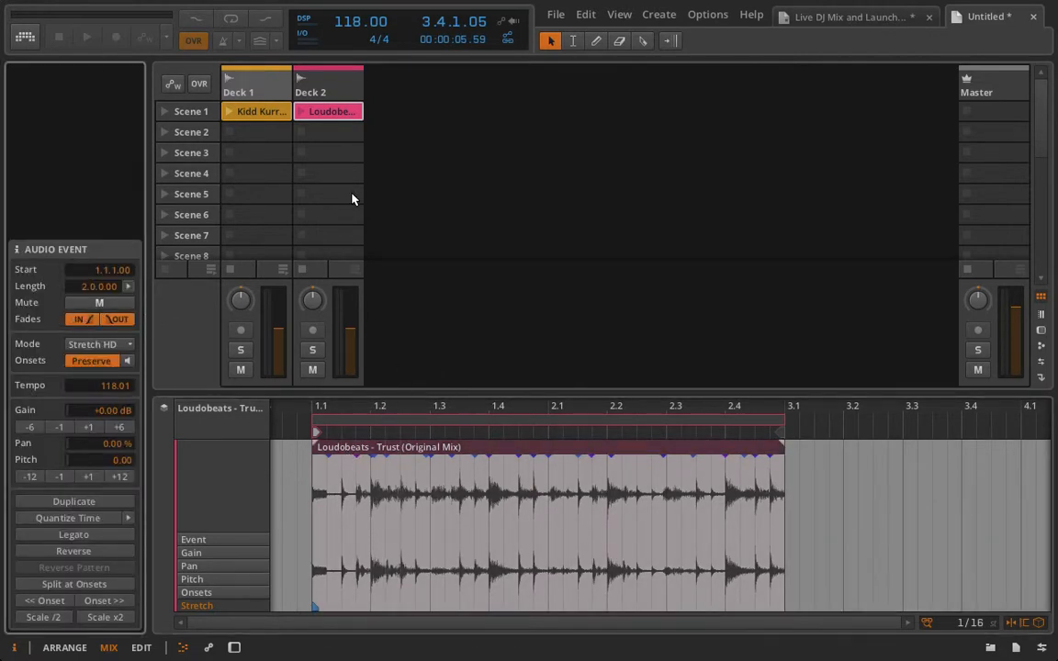
# Activate the audio engine, launch the Scene 1 clips on Deck 1 and Deck 2, listen to them together, and stop playback.
pyautogui.click(229, 113)
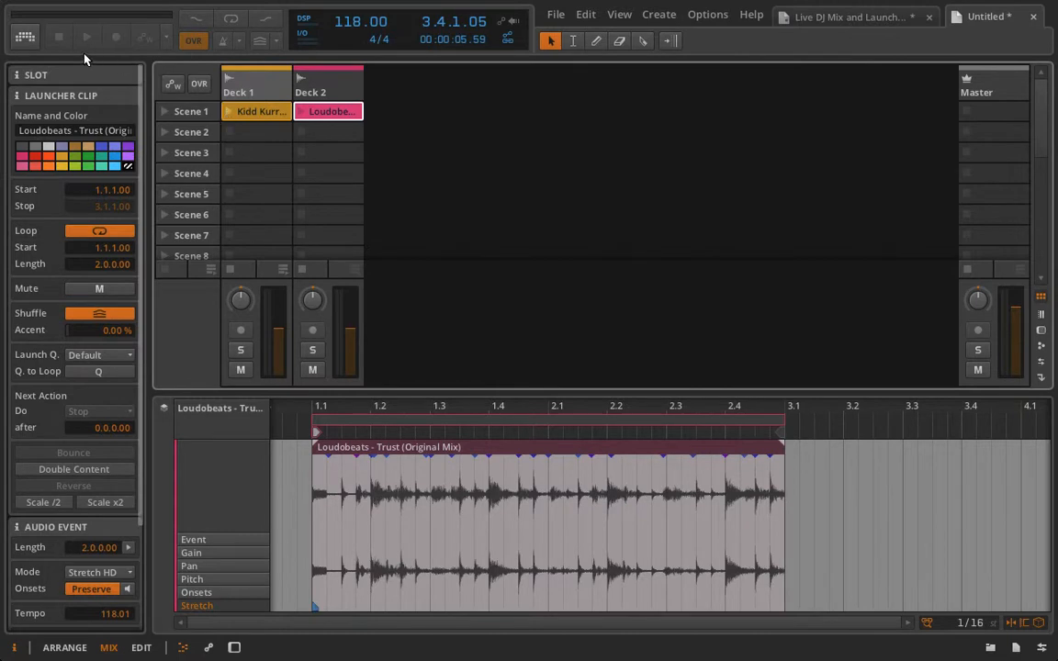
pyautogui.click(229, 112)
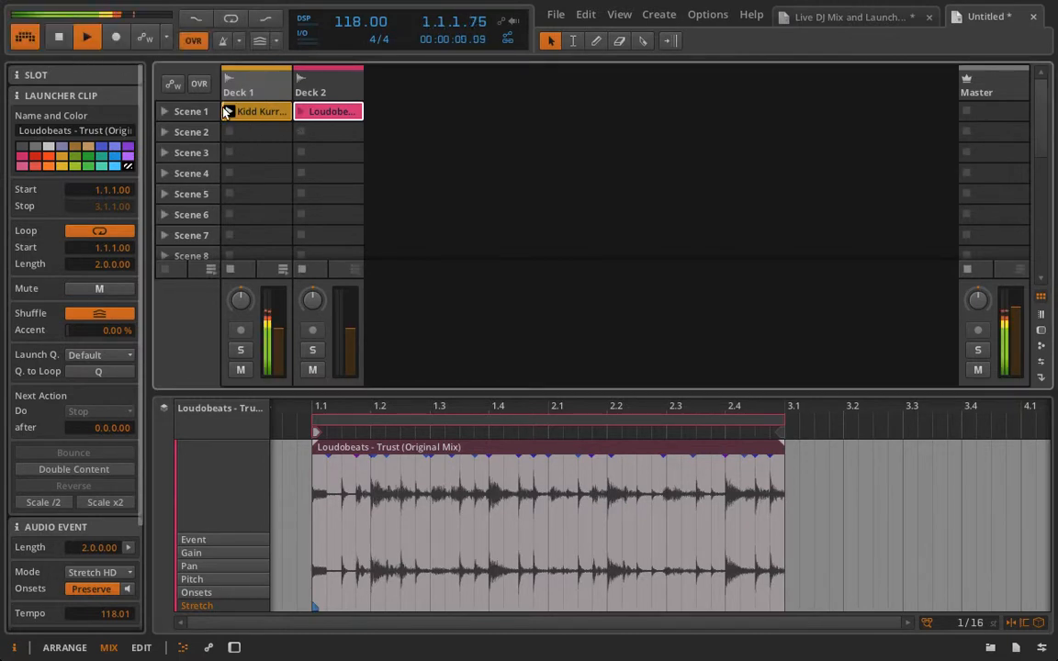
pyautogui.click(301, 115)
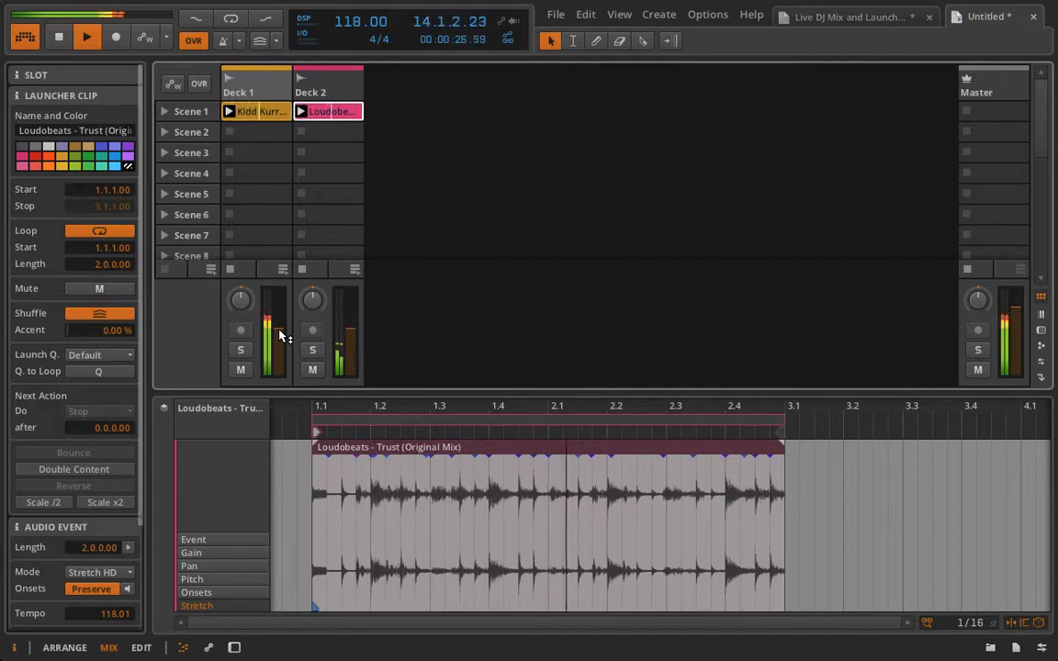
pyautogui.press('space')
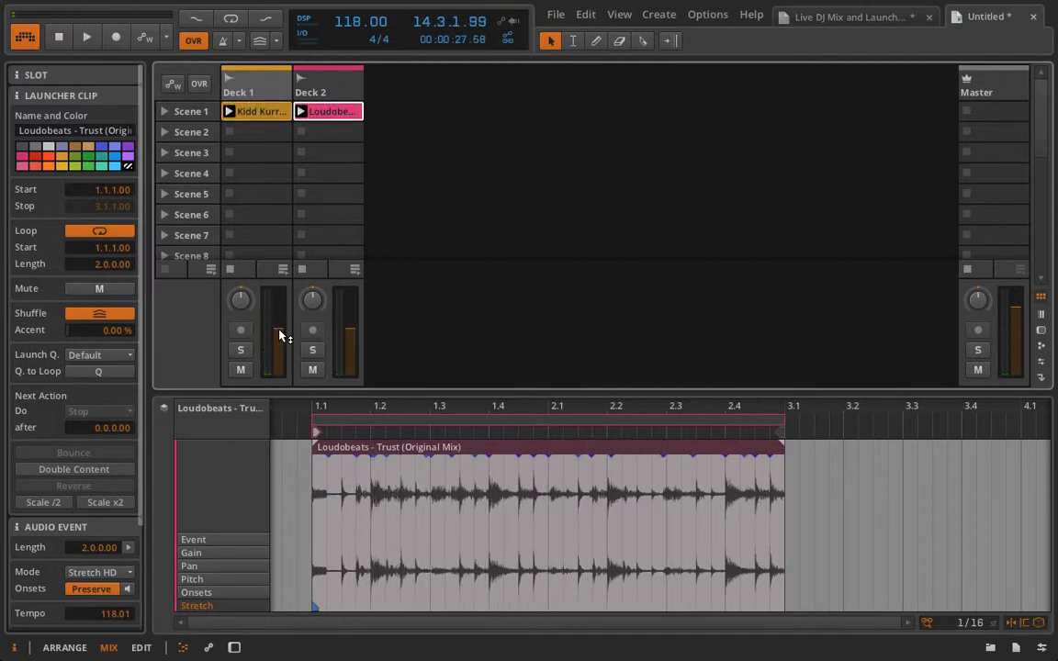
# Restart playback and test stopping and relaunching the Scene 1 clips on each deck individually before stopping the transport.
pyautogui.press('space')
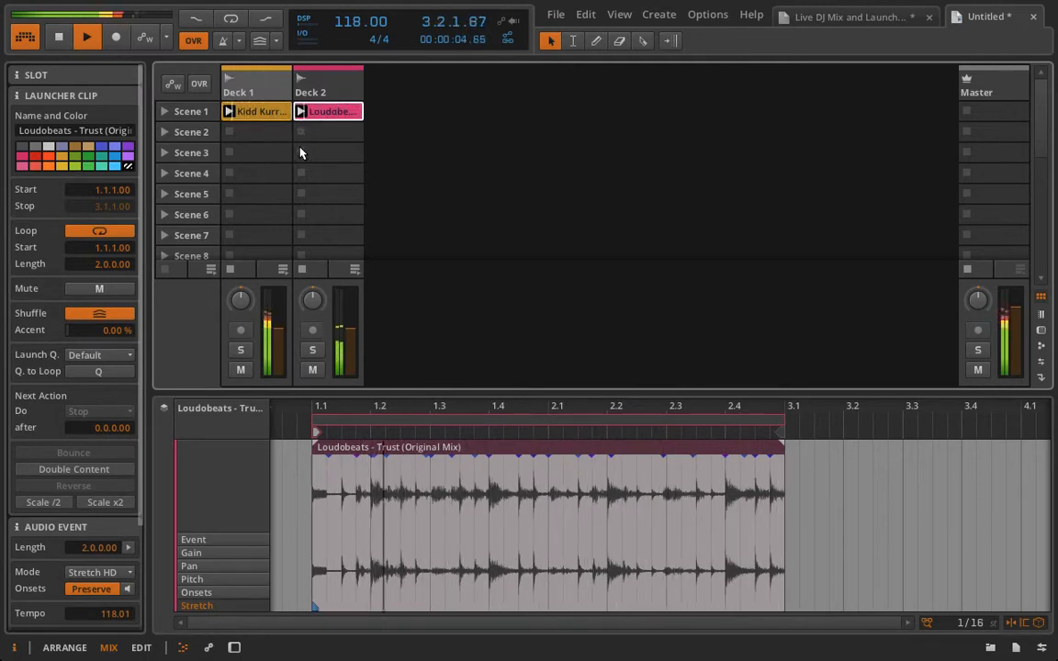
pyautogui.click(301, 270)
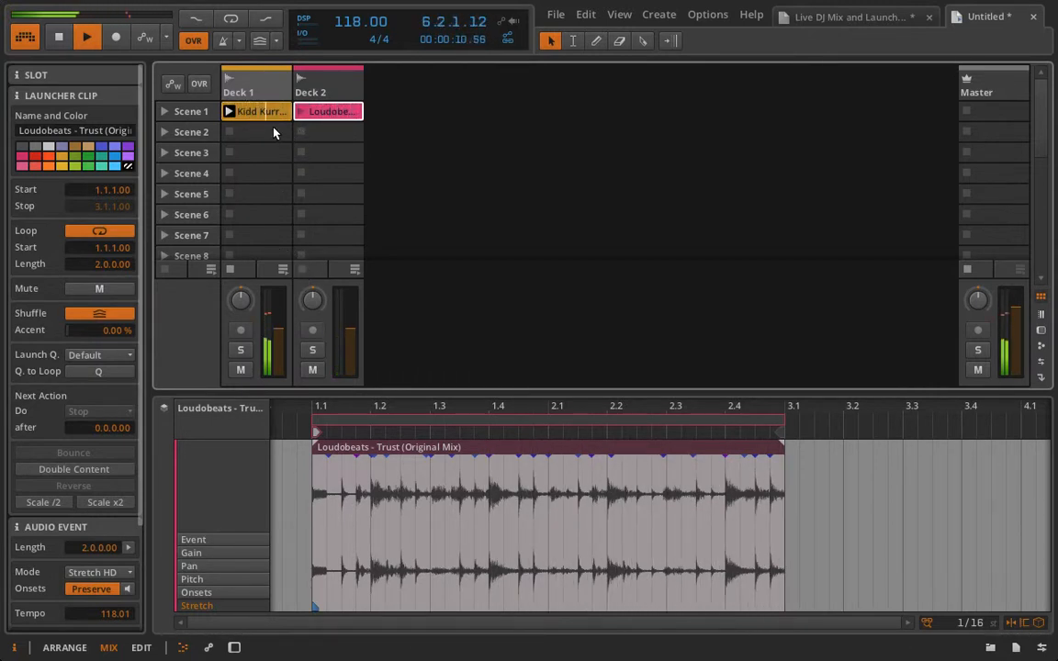
pyautogui.click(301, 112)
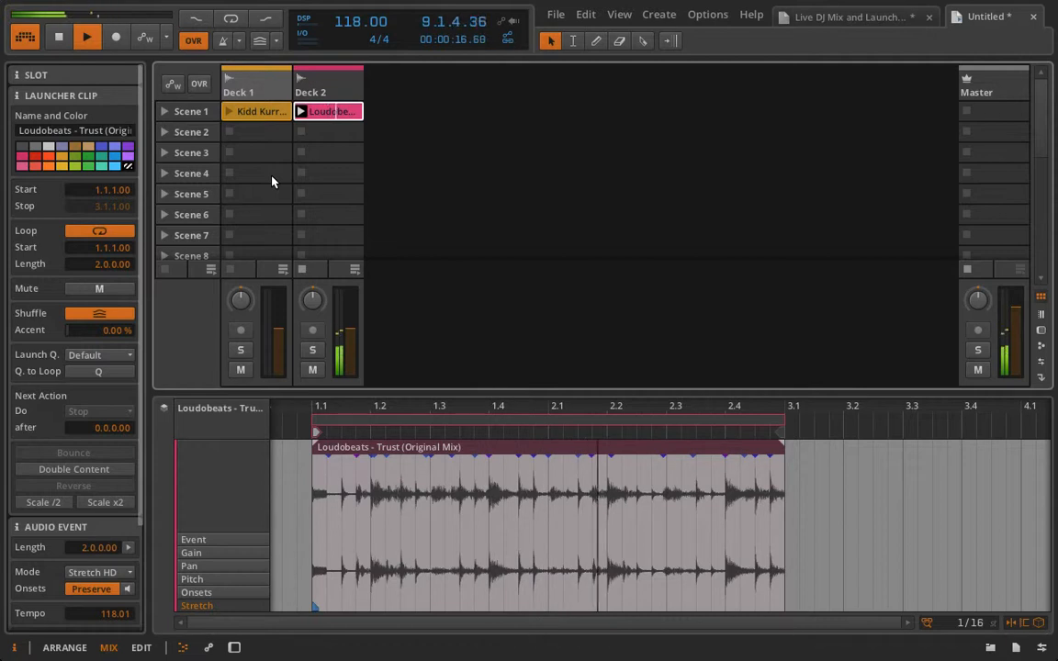
pyautogui.click(229, 111)
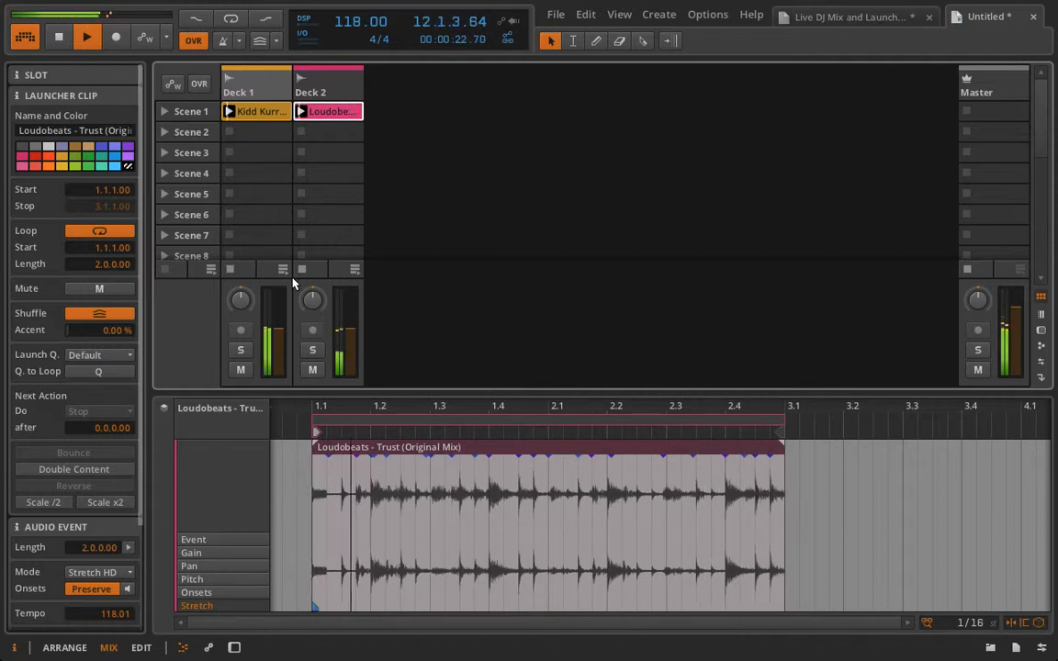
pyautogui.press('space')
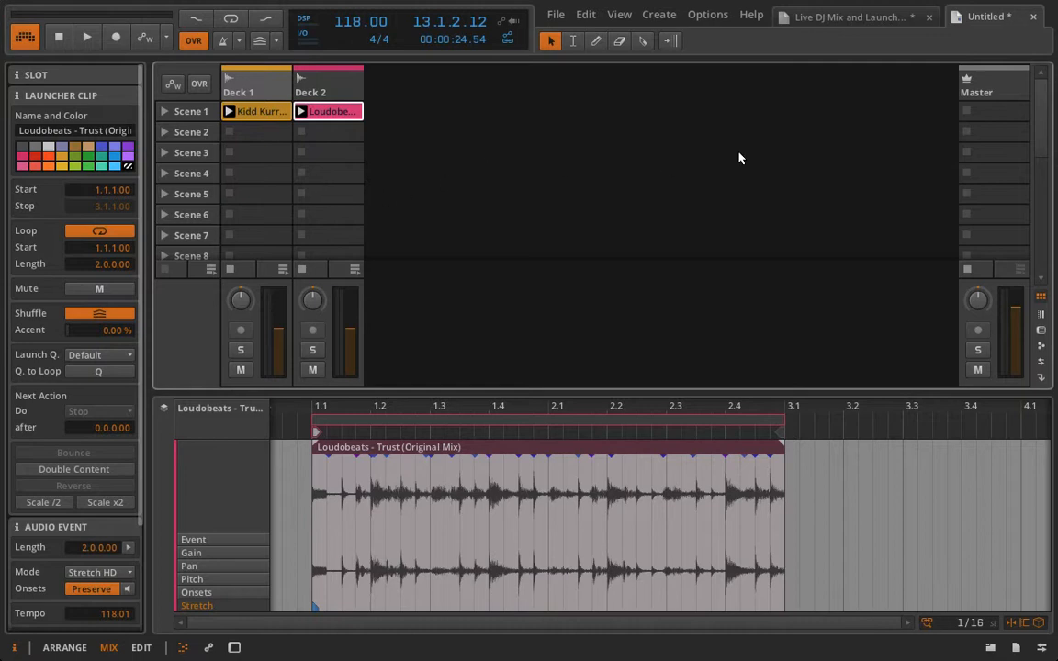
# Activate the Live DJ Mix project's audio engine and set the Untitled project's tempo to 116.00, ending back in the Live DJ Mix arrangement.
pyautogui.click(795, 22)
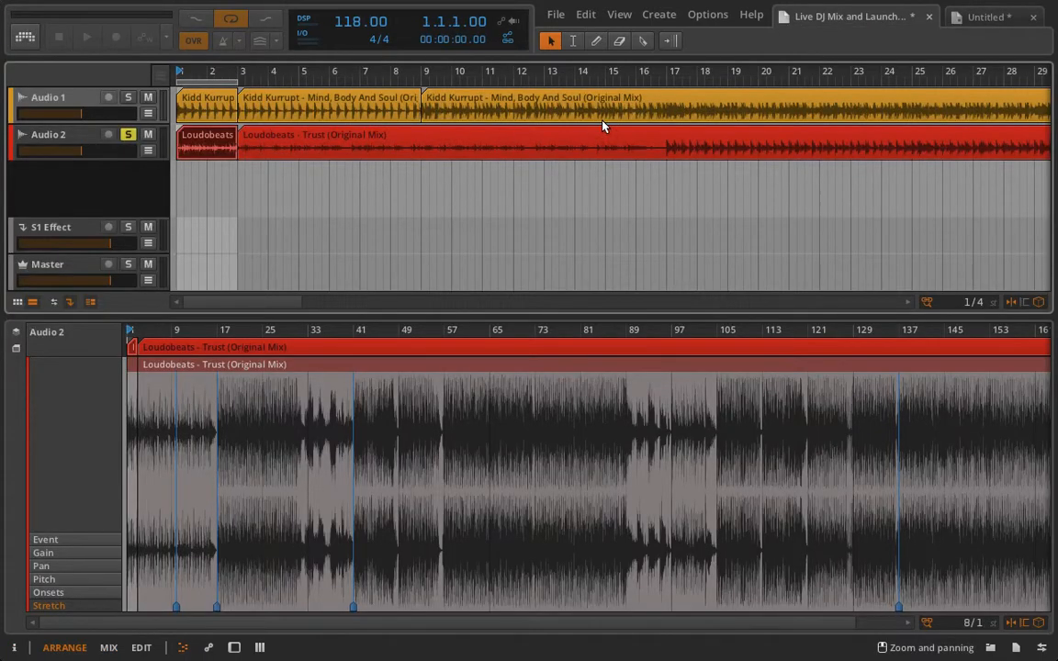
pyautogui.click(29, 42)
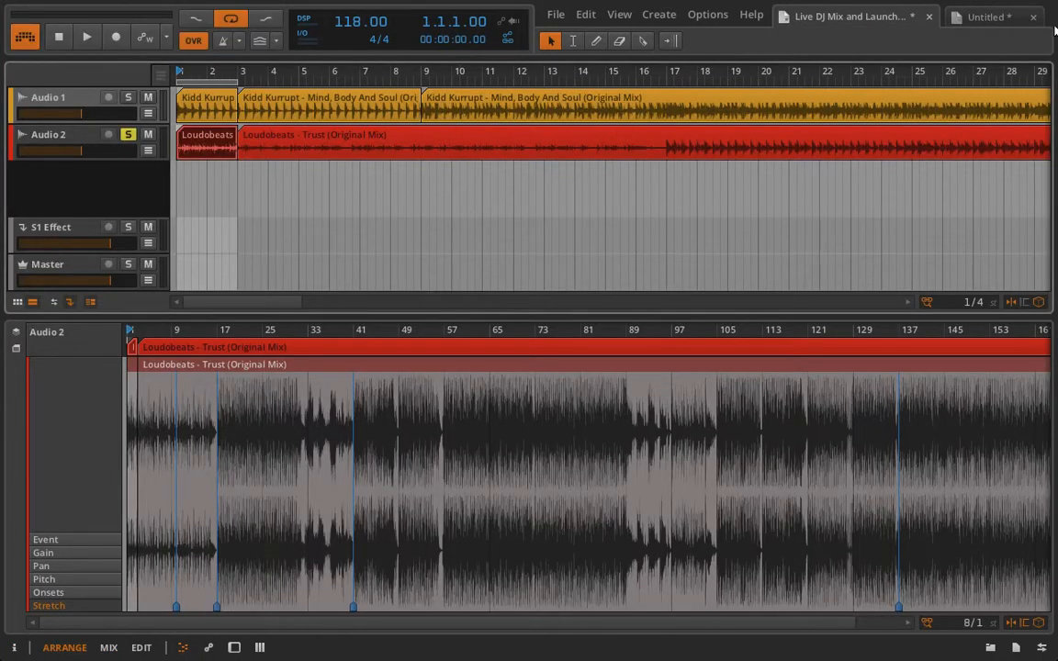
pyautogui.click(988, 18)
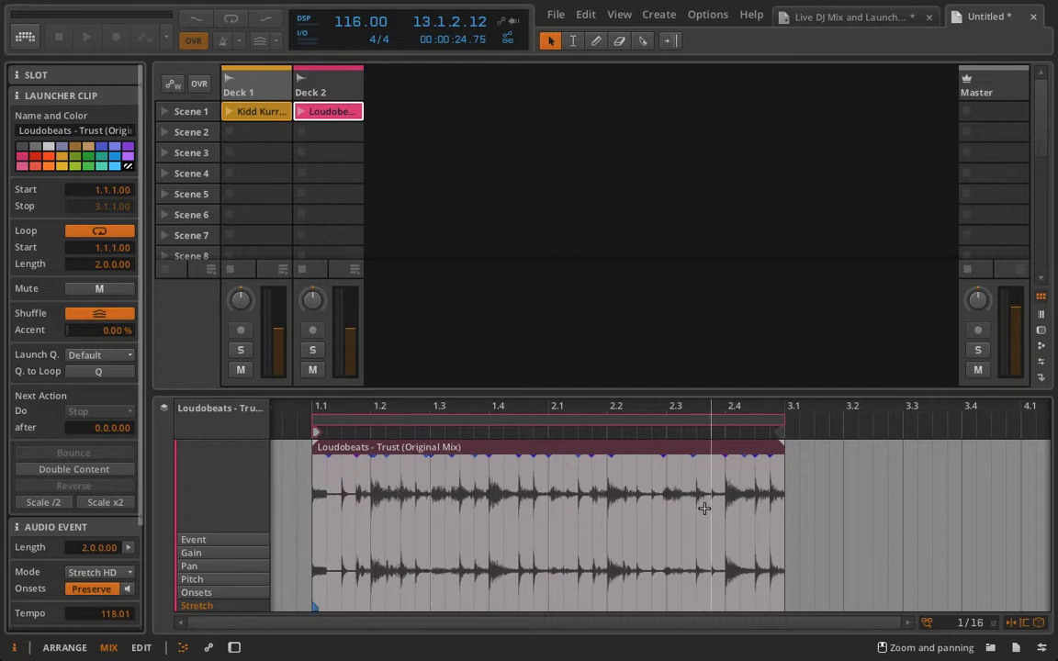
pyautogui.click(824, 16)
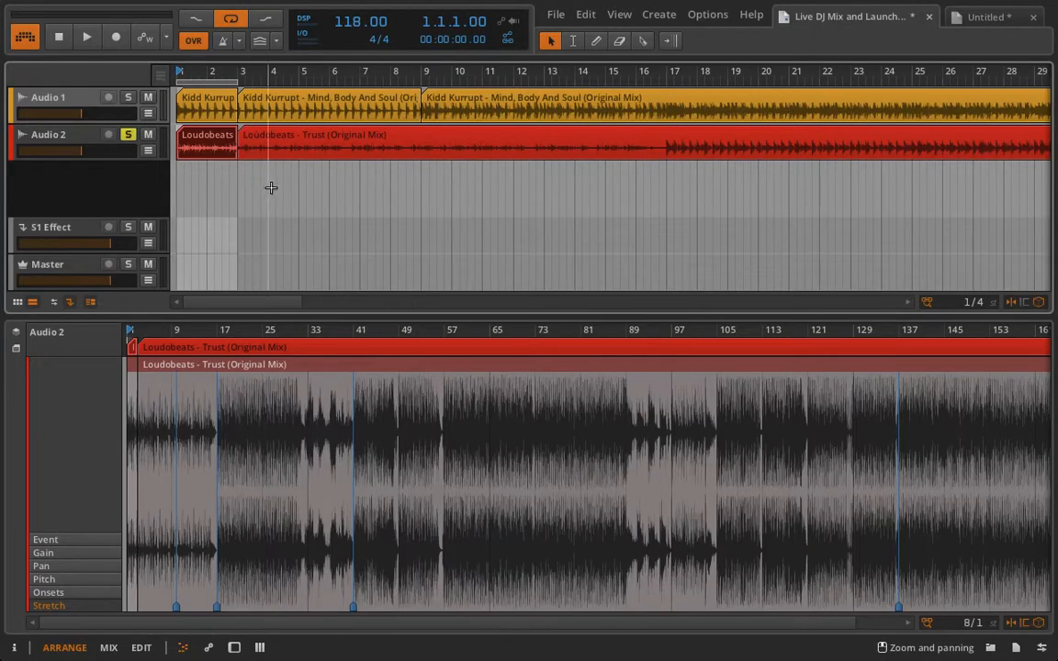